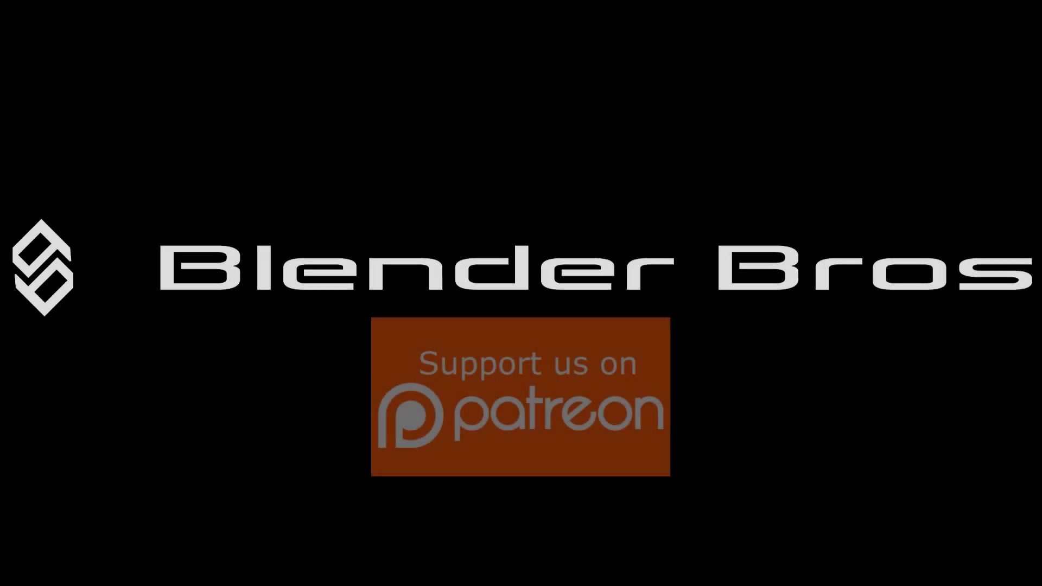
- Draw a box cutter across one top edge of the cube, about 1.38 deep, and cycle its mode through slice, intersect and inset
{"action": "middle_click_drag", "start_coordinate": [561, 306], "coordinate": [576, 275]}
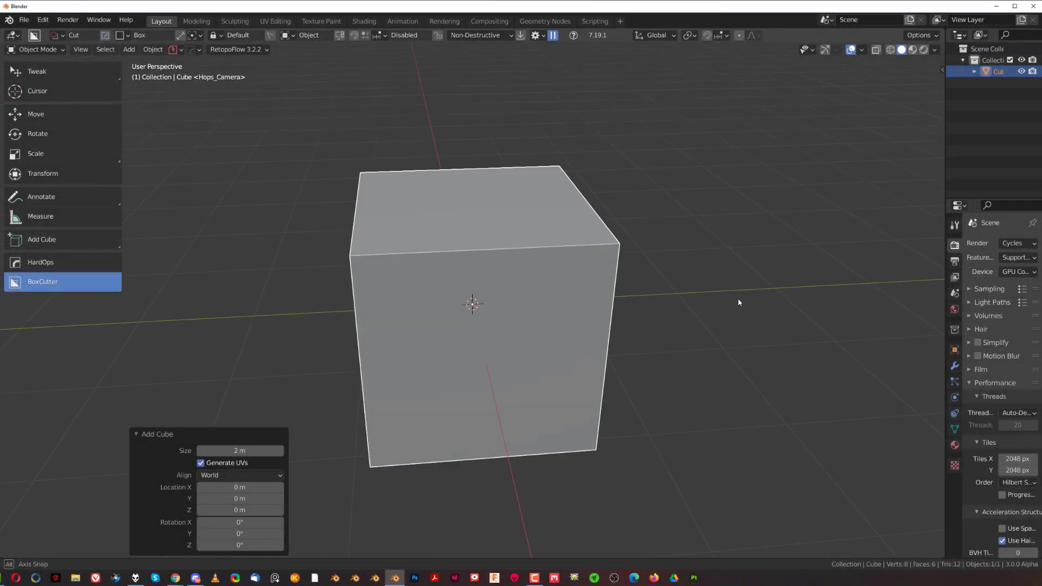
{"action": "scroll", "coordinate": [543, 317], "scroll_direction": "down", "scroll_amount": 1}
{"action": "scroll", "coordinate": [510, 298], "scroll_direction": "up", "scroll_amount": 4}
{"action": "scroll", "coordinate": [515, 302], "scroll_direction": "down", "scroll_amount": 5}
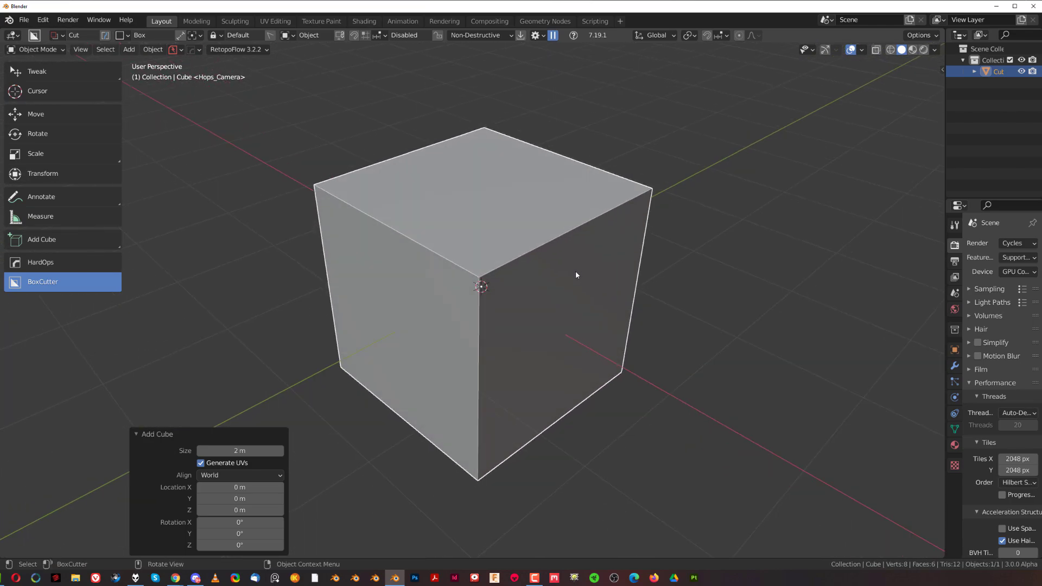
{"action": "mouse_move", "coordinate": [503, 172]}
{"action": "left_mouse_down"}
{"action": "mouse_move", "coordinate": [584, 295]}
{"action": "mouse_move", "coordinate": [594, 293]}
{"action": "left_mouse_up"}
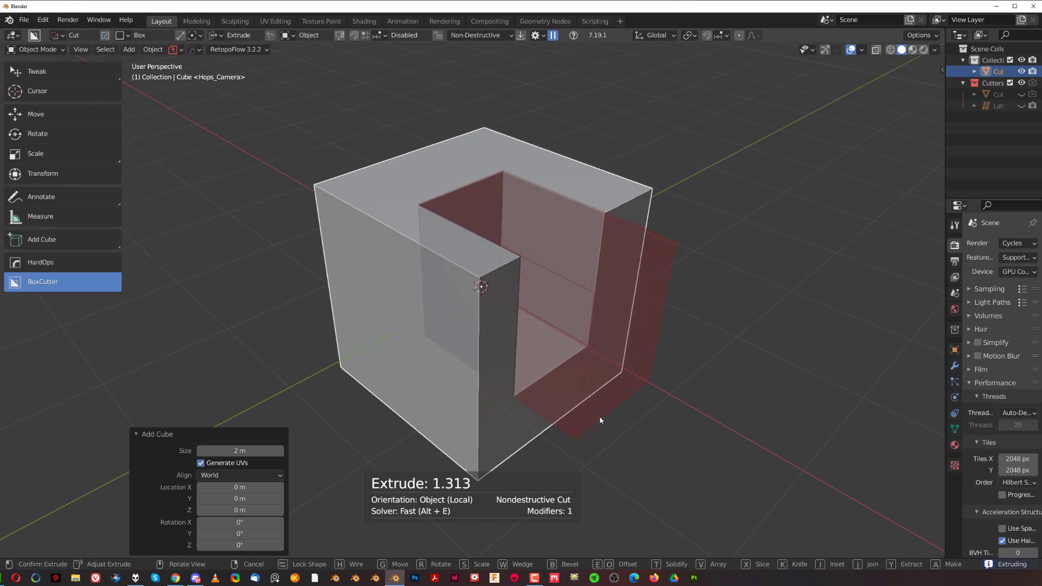
{"action": "mouse_move", "coordinate": [600, 416]}
{"action": "middle_mouse_down"}
{"action": "mouse_move", "coordinate": [512, 414]}
{"action": "mouse_move", "coordinate": [470, 392]}
{"action": "mouse_move", "coordinate": [617, 414]}
{"action": "mouse_move", "coordinate": [565, 394]}
{"action": "mouse_move", "coordinate": [570, 415]}
{"action": "mouse_move", "coordinate": [594, 415]}
{"action": "middle_mouse_up"}
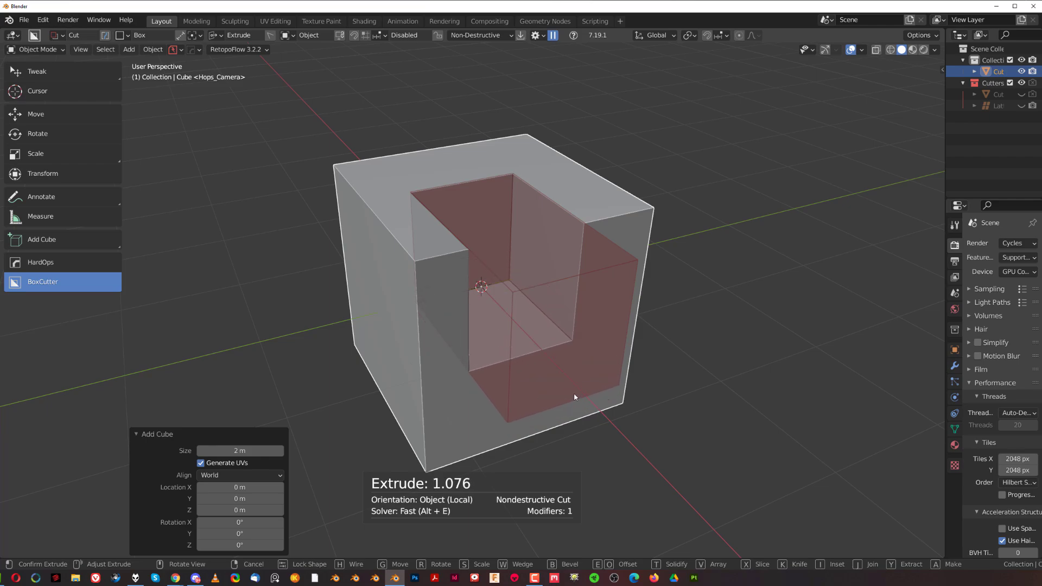
{"action": "key", "text": "x"}
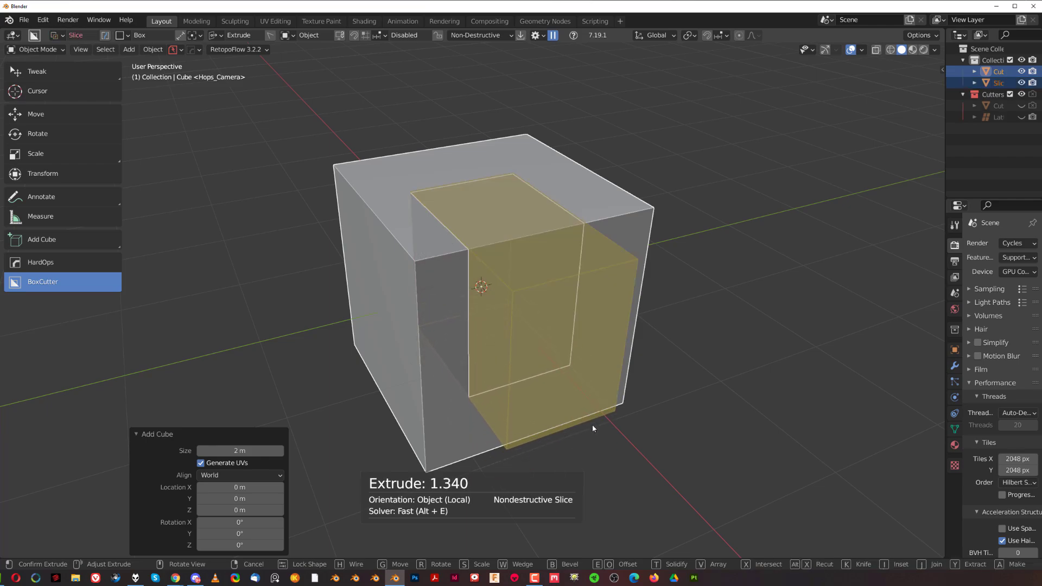
{"action": "key", "text": "x"}
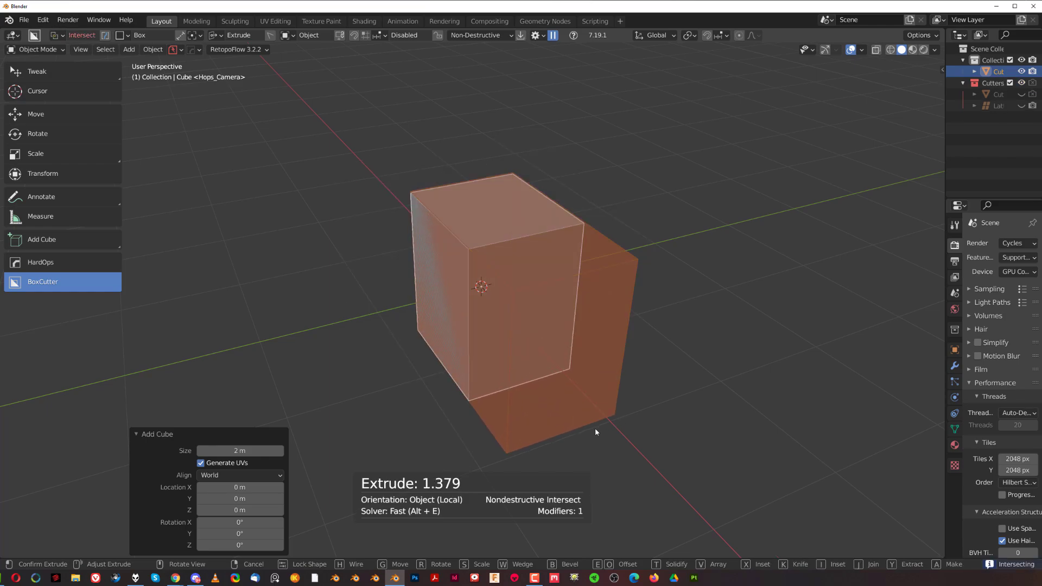
{"action": "key", "text": "x"}
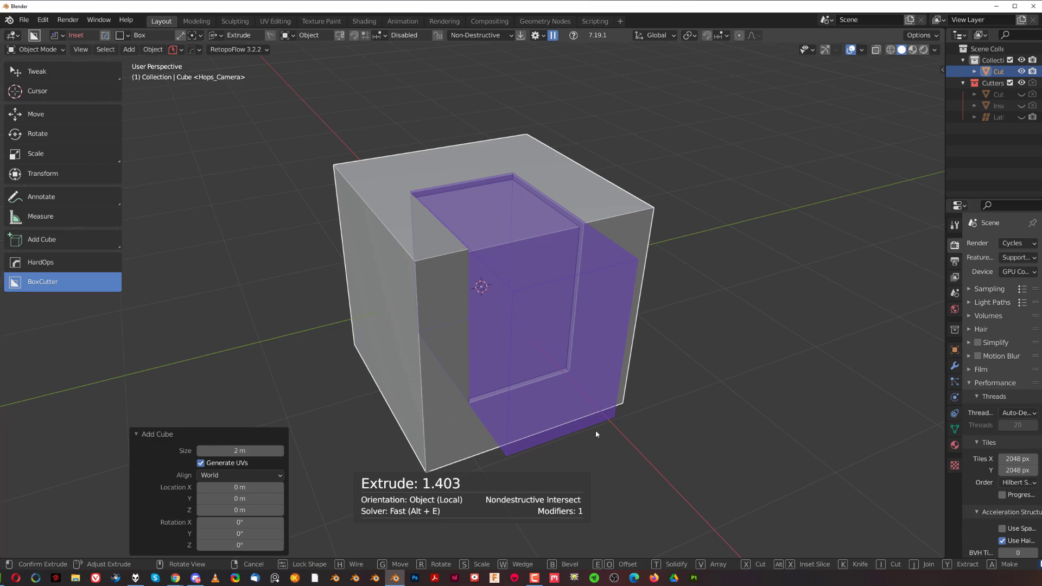
{"action": "middle_click_drag", "start_coordinate": [596, 430], "coordinate": [621, 424]}
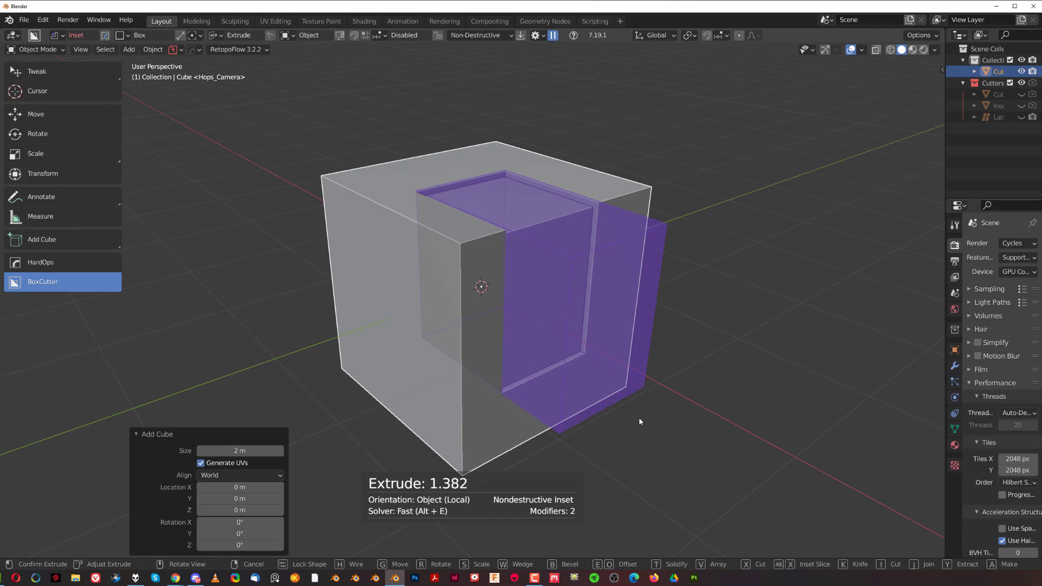
- Solidify the inset cutter, switch it back to cut mode with a thickness of about -0.097, and cancel the shape
{"action": "key", "text": "t"}
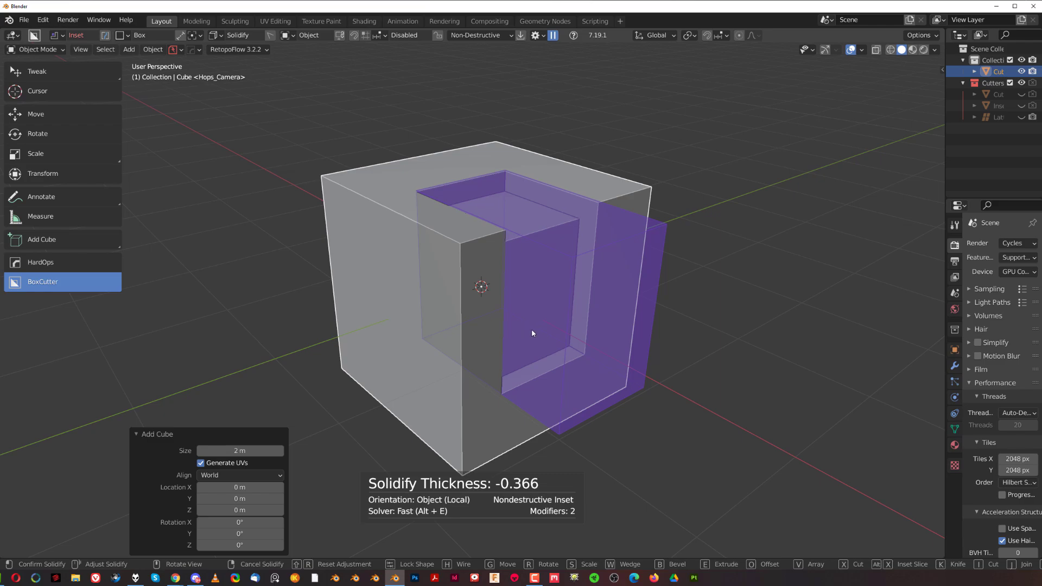
{"action": "key", "text": "x"}
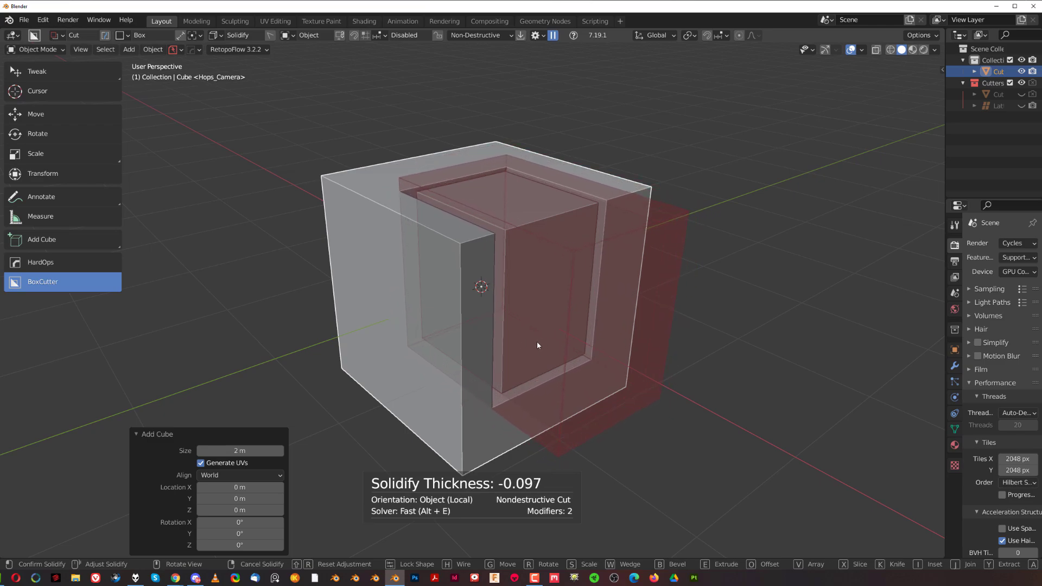
{"action": "left_click", "coordinate": [539, 343]}
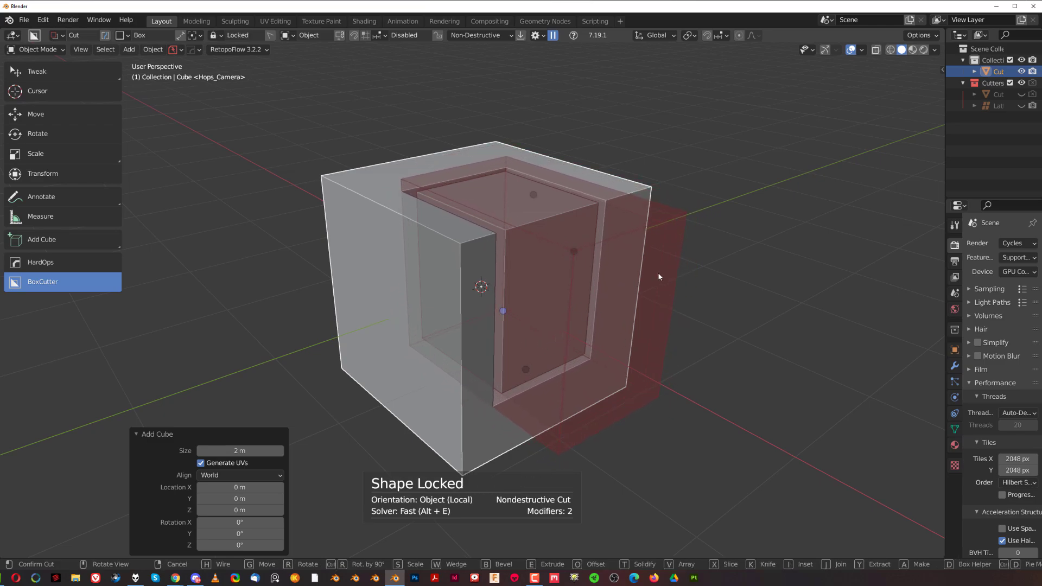
{"action": "right_click", "coordinate": [723, 216]}
- Draw another box cutter across the cube's top edge, try the taper operation on it, and cancel the cut
{"action": "mouse_move", "coordinate": [724, 216]}
{"action": "middle_mouse_down"}
{"action": "mouse_move", "coordinate": [663, 237]}
{"action": "mouse_move", "coordinate": [630, 235]}
{"action": "mouse_move", "coordinate": [605, 260]}
{"action": "mouse_move", "coordinate": [605, 279]}
{"action": "mouse_move", "coordinate": [602, 250]}
{"action": "middle_mouse_up"}
{"action": "left_click_drag", "start_coordinate": [515, 184], "coordinate": [591, 294]}
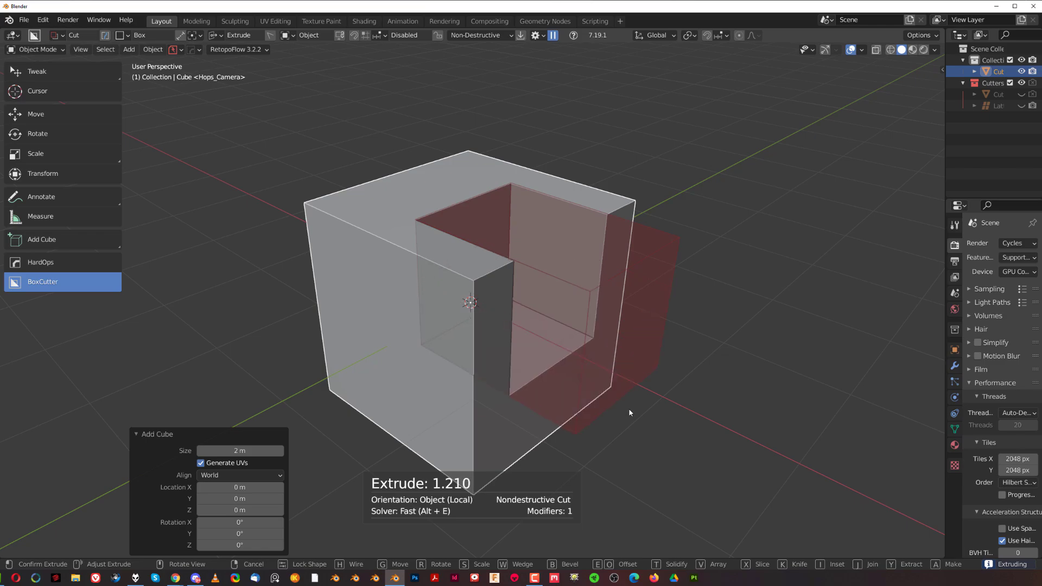
{"action": "key", "text": "t"}
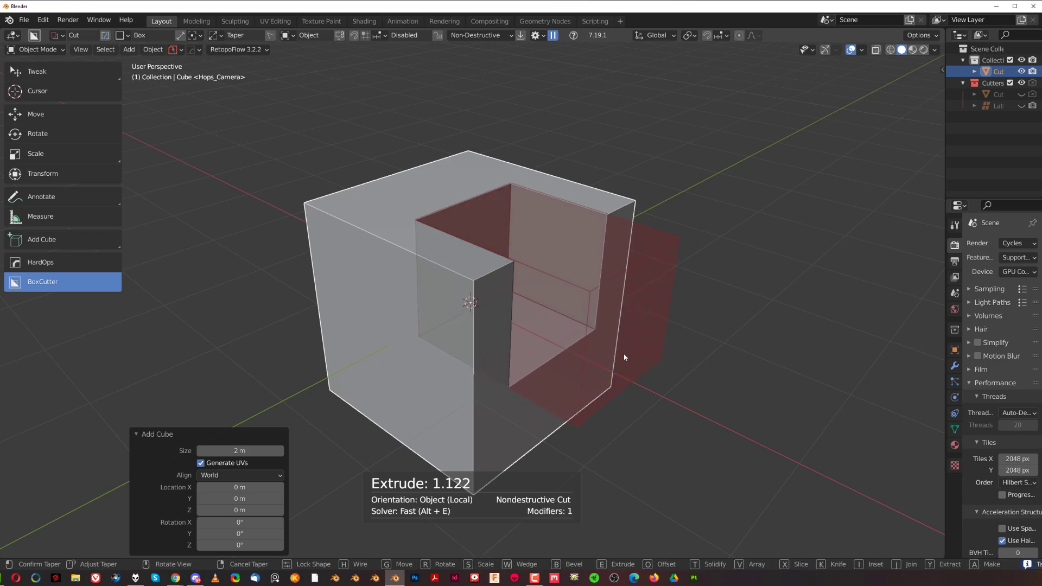
{"action": "right_click", "coordinate": [461, 318]}
- Cut a wedge-shaped notch about 1.12 deep into the cube's top edge using a wedge box
{"action": "left_click_drag", "start_coordinate": [556, 198], "coordinate": [587, 299]}
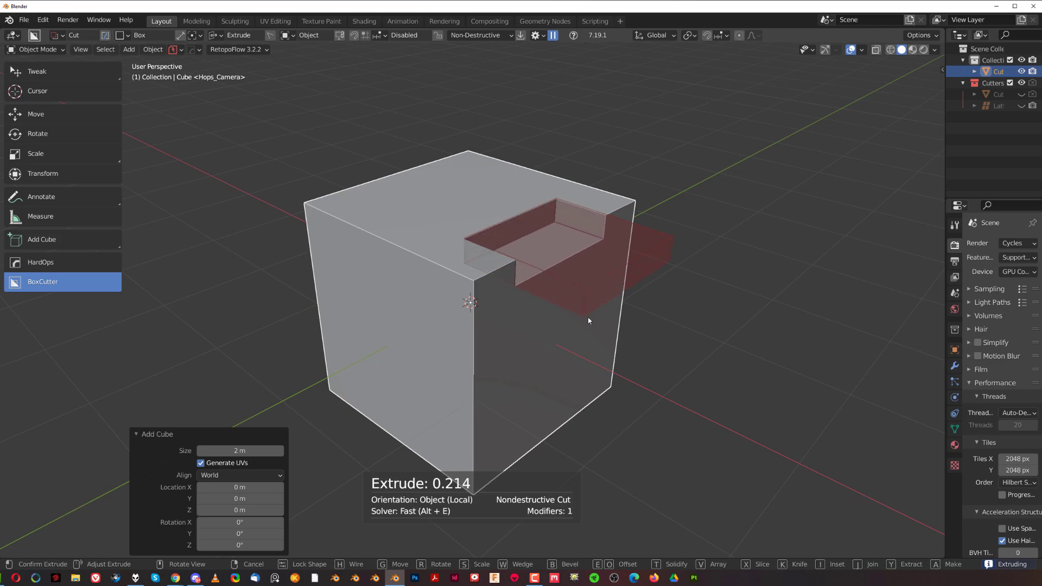
{"action": "key", "text": "w"}
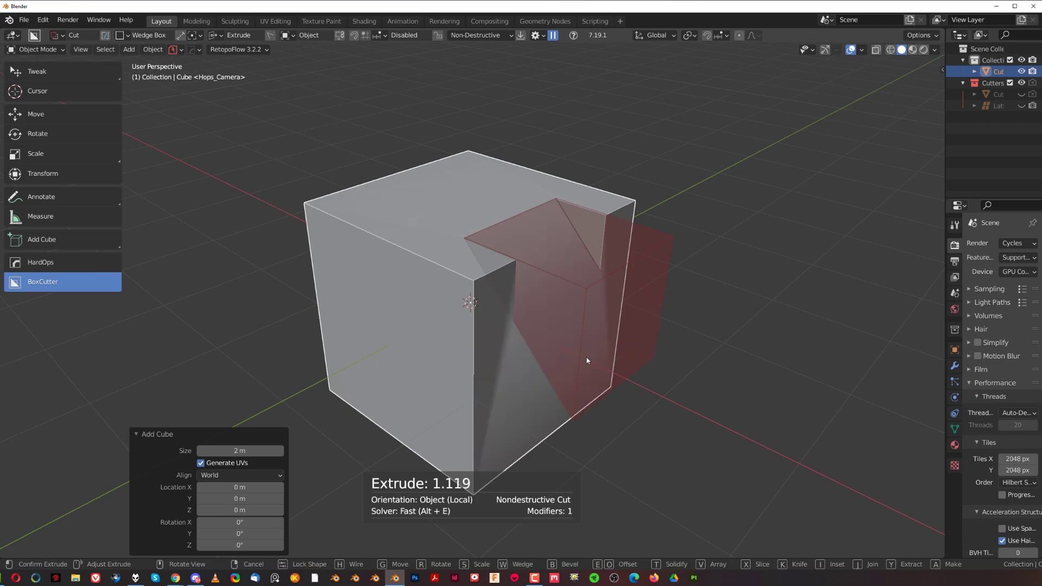
{"action": "left_click", "coordinate": [585, 357]}
{"action": "middle_click_drag", "start_coordinate": [587, 288], "coordinate": [519, 257]}
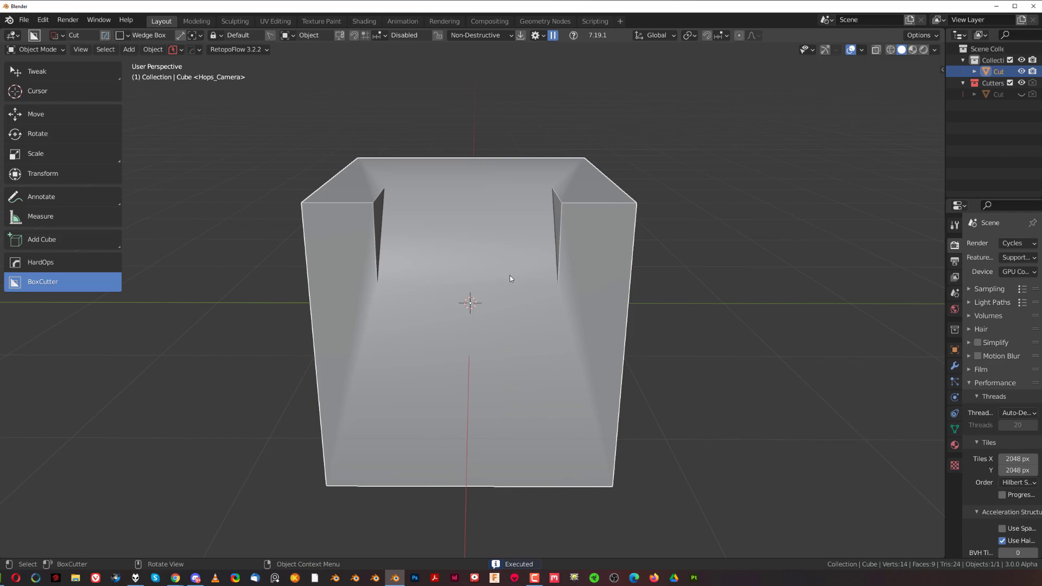
- Add a 30° bevel to the notched cube and sharpen it with Ssharp
{"action": "key", "text": "q"}
{"action": "left_click", "coordinate": [510, 276]}
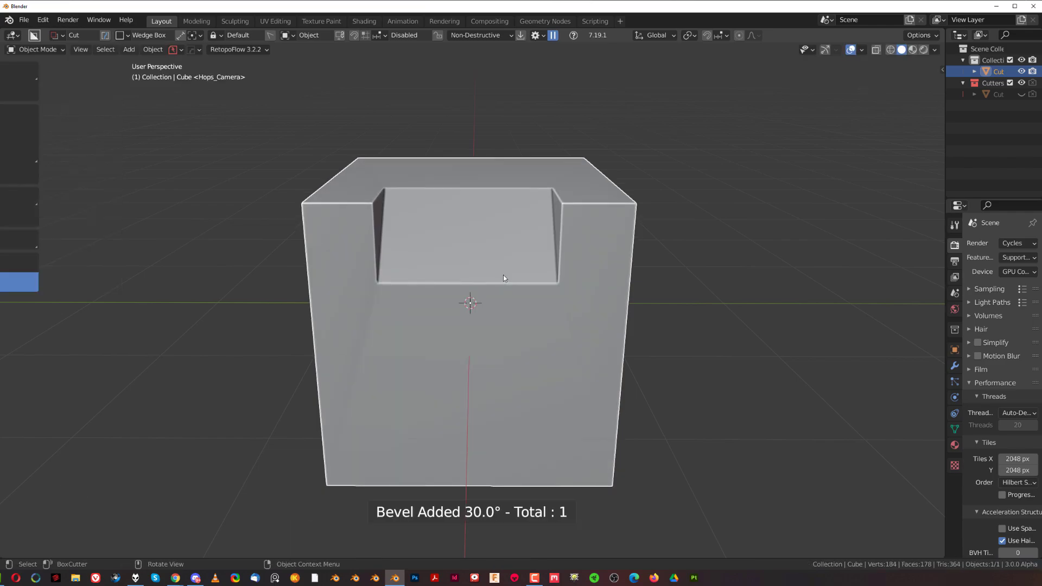
{"action": "middle_click_drag", "start_coordinate": [503, 274], "coordinate": [567, 284]}
{"action": "key", "text": "q"}
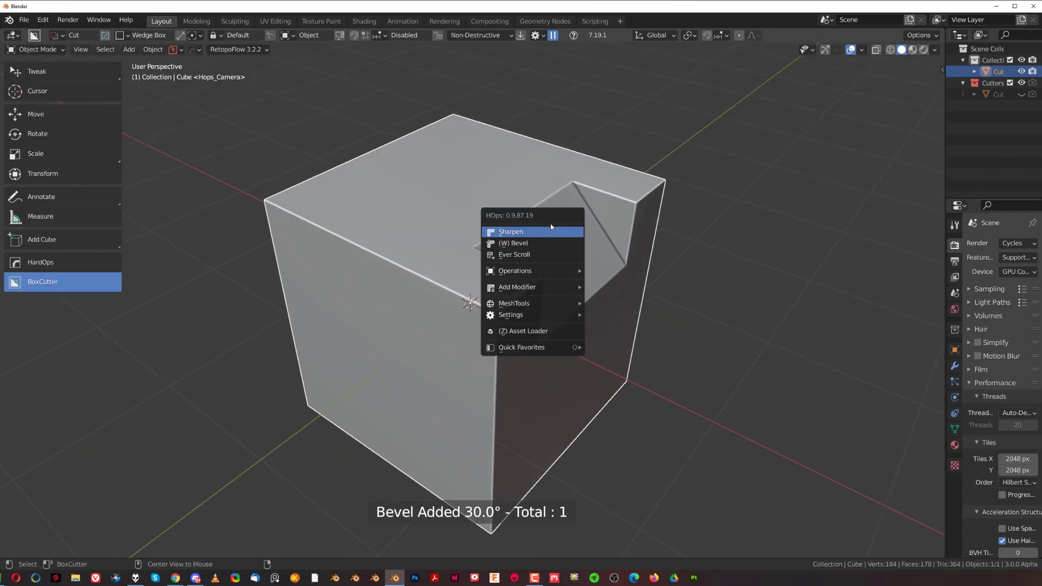
{"action": "left_click", "coordinate": [548, 243]}
- Draw a box cutter across the top edge adjacent to the notch and cycle its wedge orientations back to a plain box
{"action": "left_click_drag", "start_coordinate": [473, 161], "coordinate": [573, 316]}
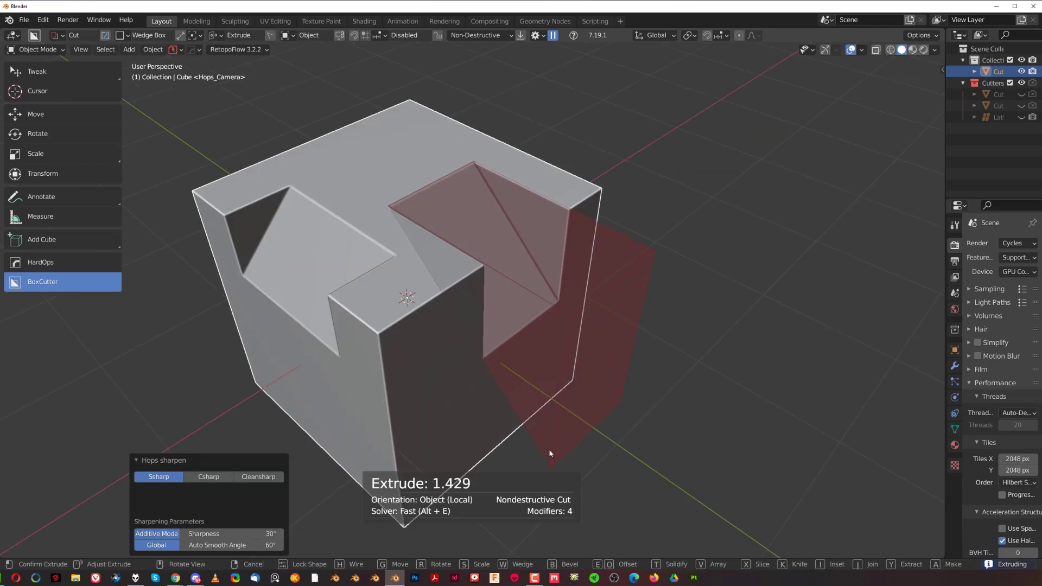
{"action": "key", "text": "w"}
{"action": "key", "text": "w"}
{"action": "key", "text": "w"}
{"action": "key", "text": "w"}
{"action": "key", "text": "w"}
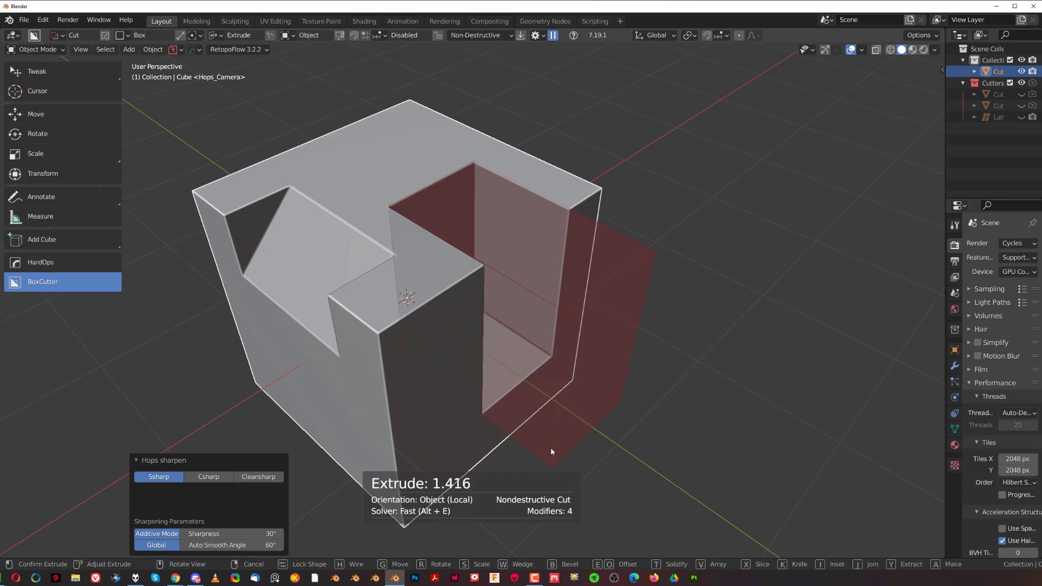
{"action": "key", "text": "w"}
{"action": "key", "text": "w"}
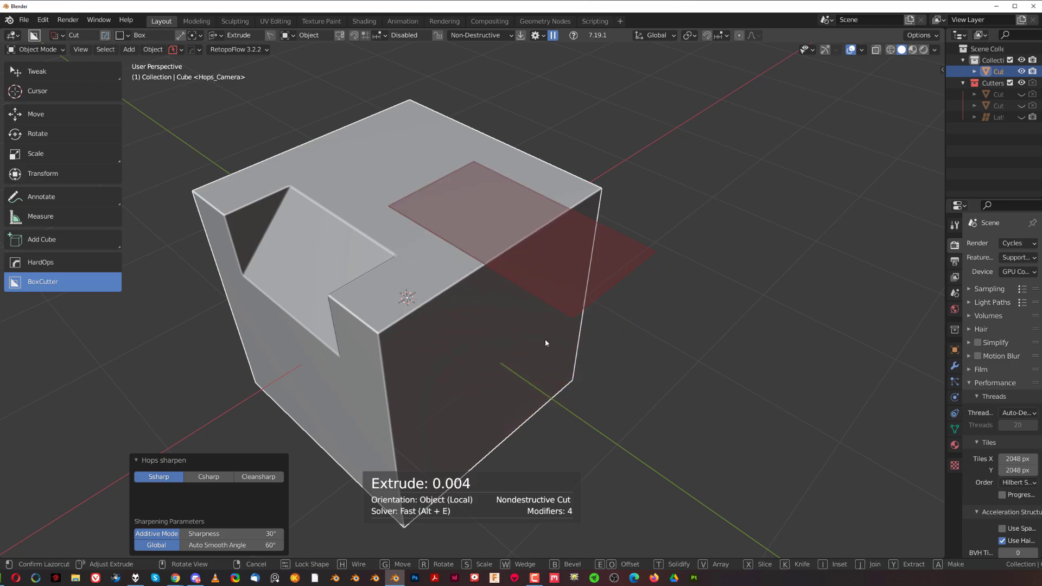
- Try rotating, moving and scaling the box cutter, with its extrusion readjusted to about 1.33
{"action": "key", "text": "r"}
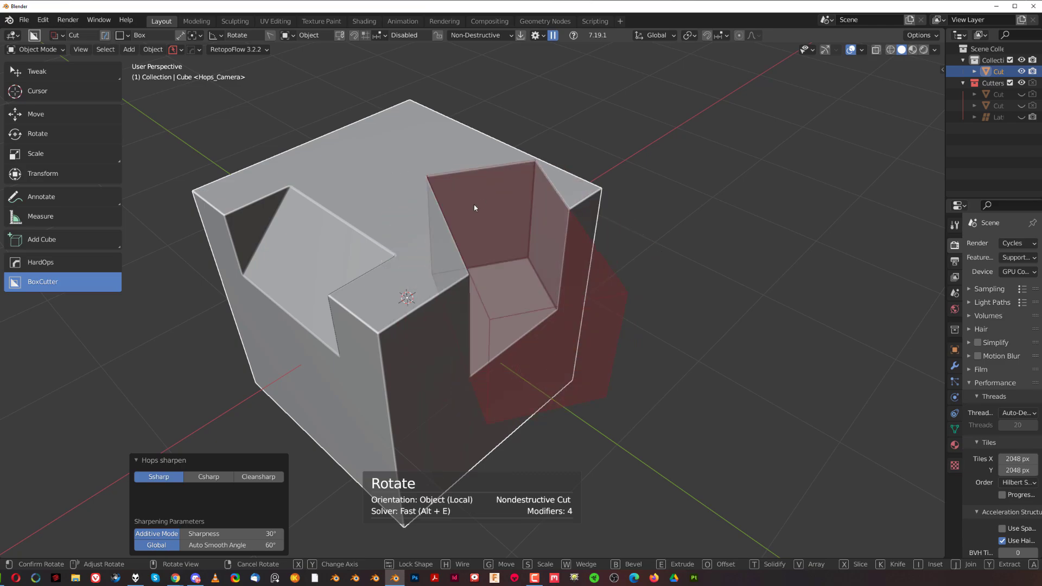
{"action": "key", "text": "g"}
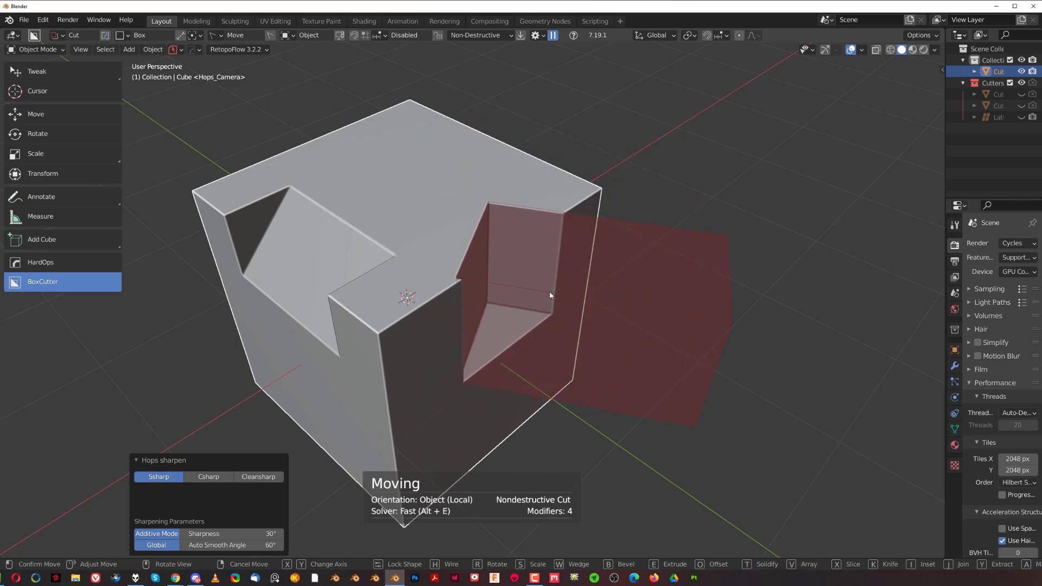
{"action": "key", "text": "s"}
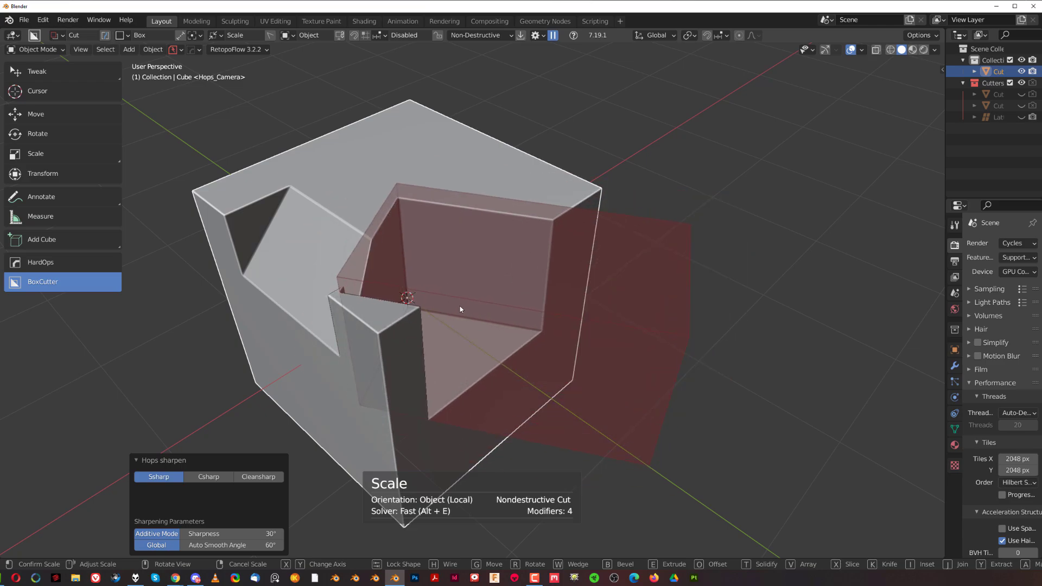
{"action": "key", "text": "e"}
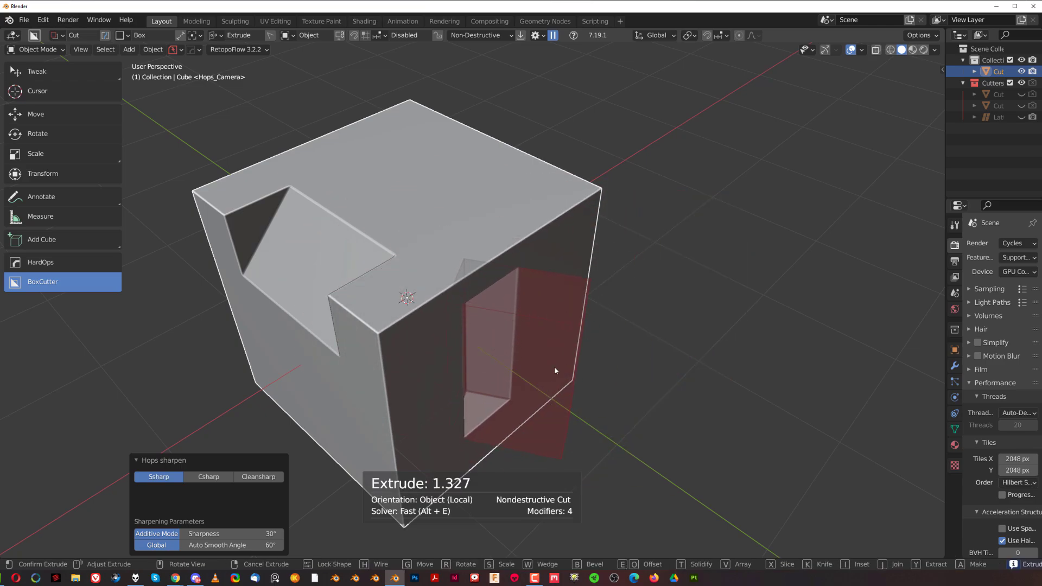
{"action": "left_click", "coordinate": [554, 370]}
- Draw a box cutter across the top edge opposite the wedge notch, extrude it about 1.38 deep, and keep its shape locked for editing
{"action": "middle_click_drag", "start_coordinate": [555, 370], "coordinate": [465, 144]}
{"action": "mouse_move", "coordinate": [465, 144]}
{"action": "left_mouse_down"}
{"action": "mouse_move", "coordinate": [470, 187]}
{"action": "mouse_move", "coordinate": [540, 302]}
{"action": "left_mouse_up"}
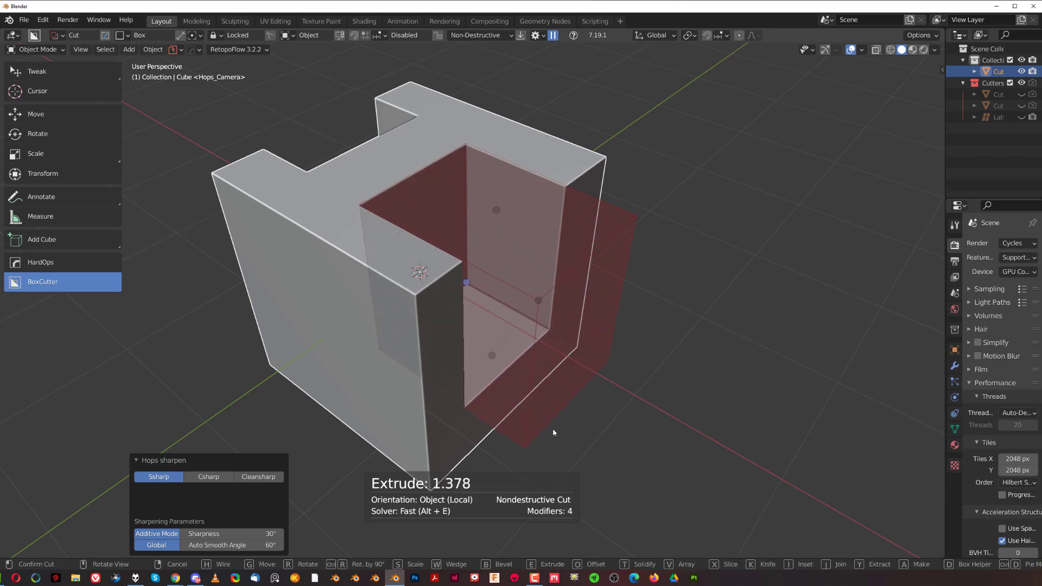
{"action": "middle_click_drag", "start_coordinate": [667, 412], "coordinate": [586, 321]}
{"action": "middle_click_drag", "start_coordinate": [530, 288], "coordinate": [750, 216]}
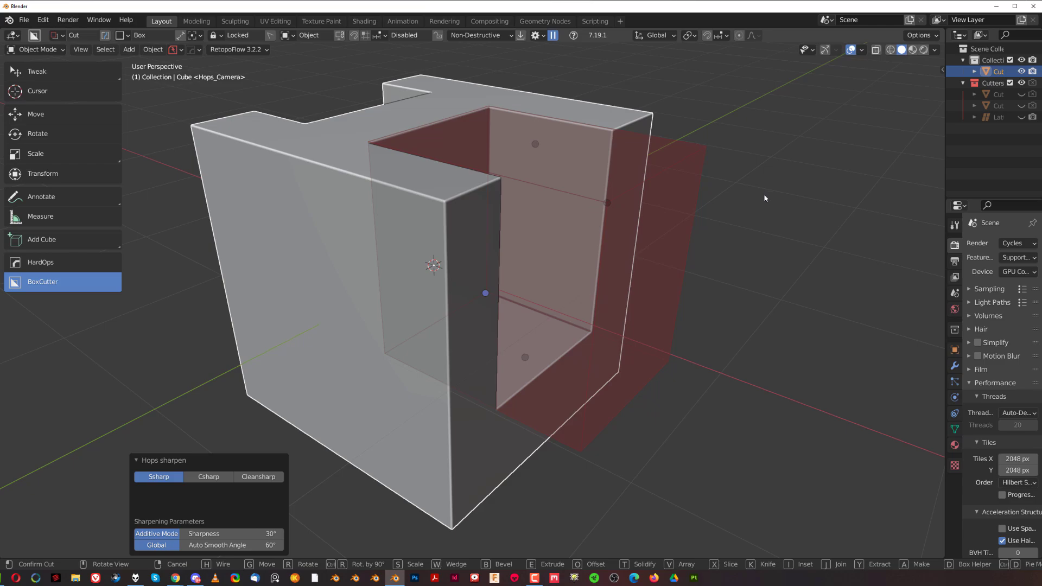
{"action": "middle_click_drag", "start_coordinate": [713, 249], "coordinate": [659, 235]}
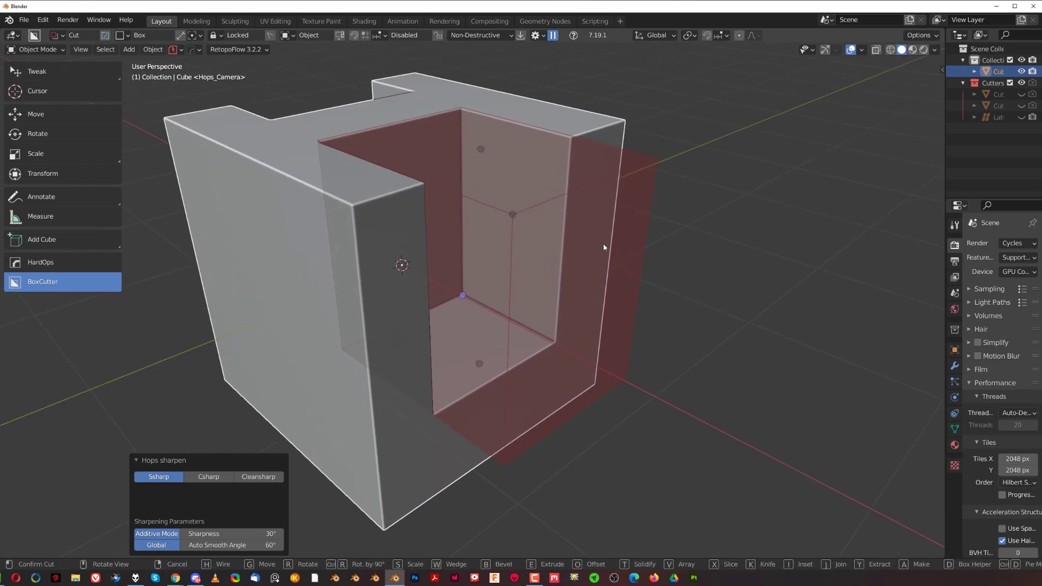
{"action": "middle_click_drag", "start_coordinate": [587, 231], "coordinate": [481, 302]}
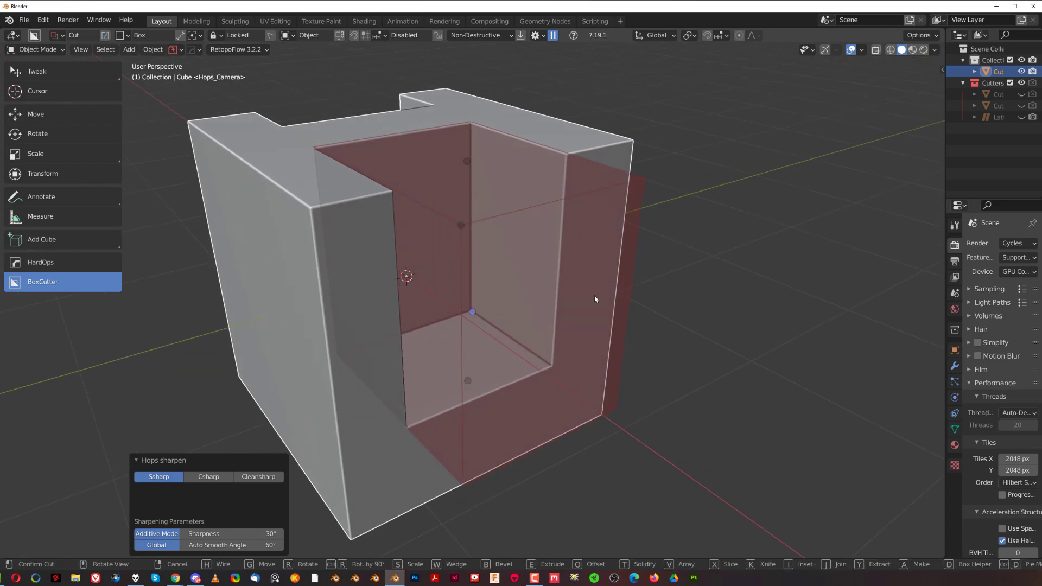
{"action": "middle_click_drag", "start_coordinate": [595, 298], "coordinate": [493, 325]}
- Round the locked cutter's vertical corners with a bevel and reduce its extrusion depth to about 1
{"action": "key", "text": "b"}
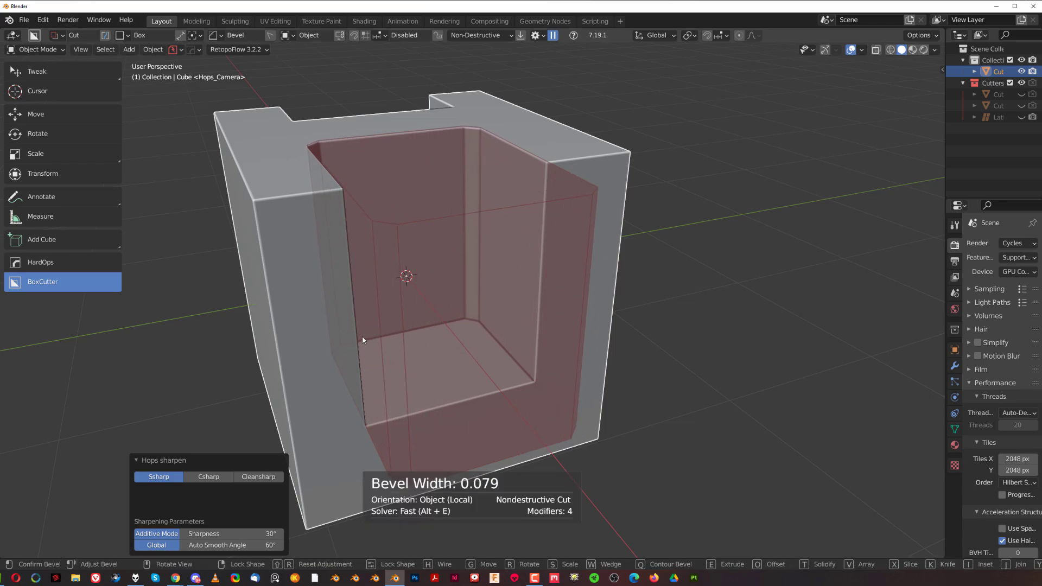
{"action": "left_click", "coordinate": [410, 338]}
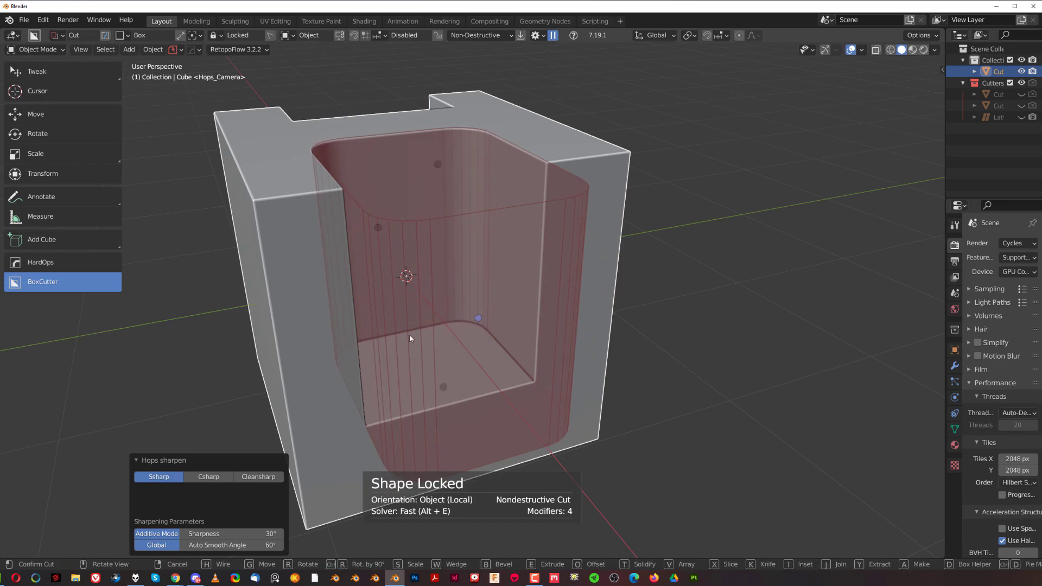
{"action": "key", "text": "e"}
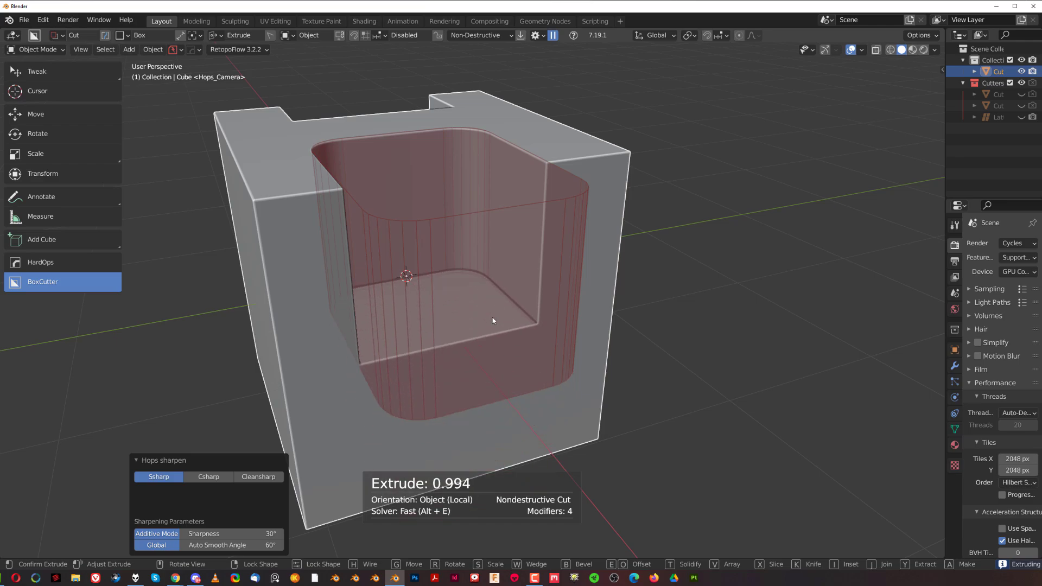
{"action": "left_click", "coordinate": [498, 304]}
- Resize the locked cutter's footprint to about 1.27 by 0.77, adjust its offset from the top face, and finish the cut
{"action": "left_click", "coordinate": [378, 228]}
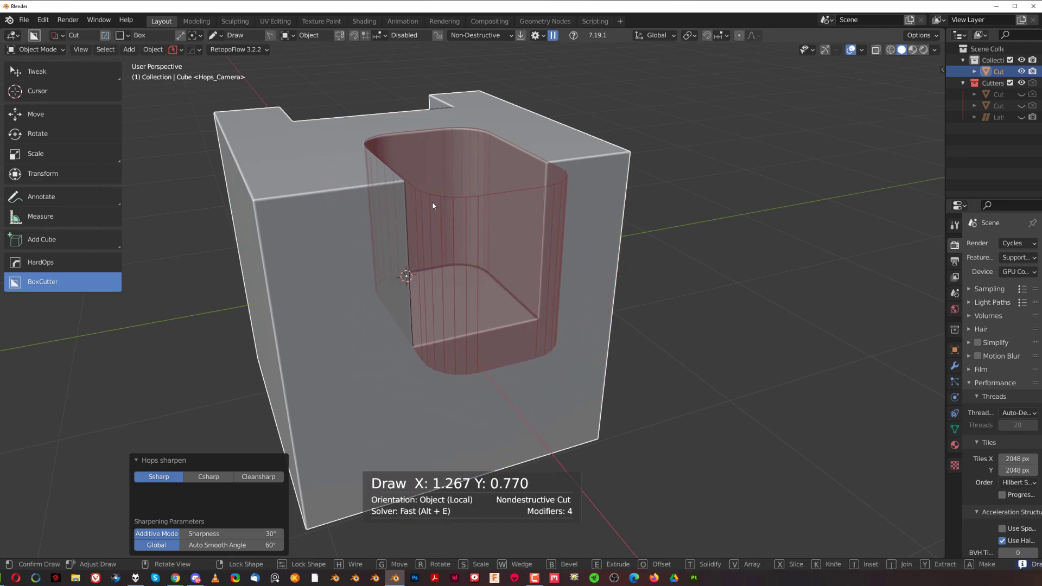
{"action": "left_click", "coordinate": [448, 218]}
{"action": "left_click", "coordinate": [477, 156]}
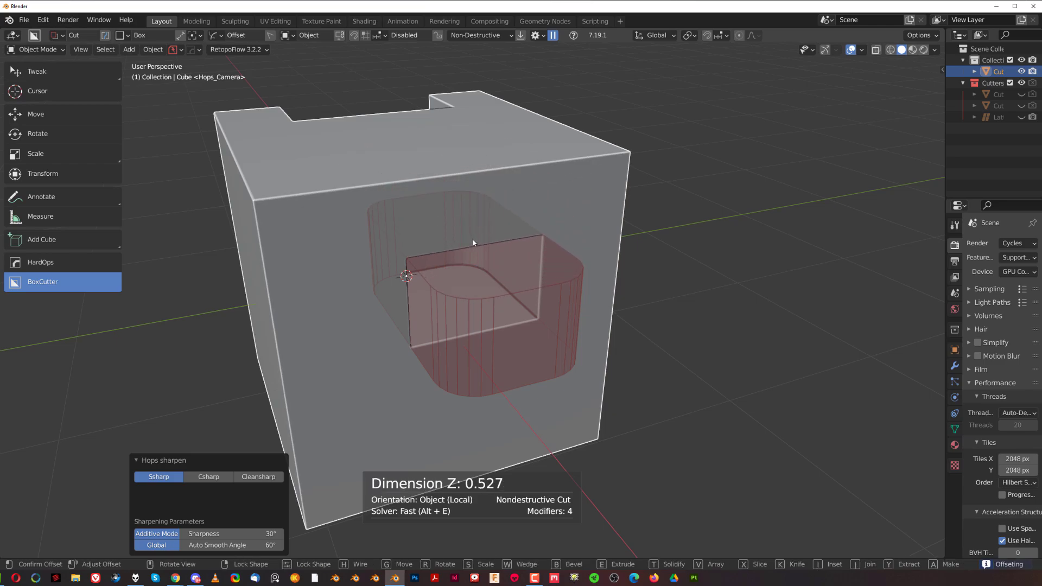
{"action": "left_click", "coordinate": [487, 118]}
{"action": "middle_click_drag", "start_coordinate": [488, 118], "coordinate": [496, 186]}
{"action": "scroll", "coordinate": [496, 186], "scroll_direction": "down", "scroll_amount": 3}
{"action": "scroll", "coordinate": [515, 233], "scroll_direction": "up", "scroll_amount": 3}
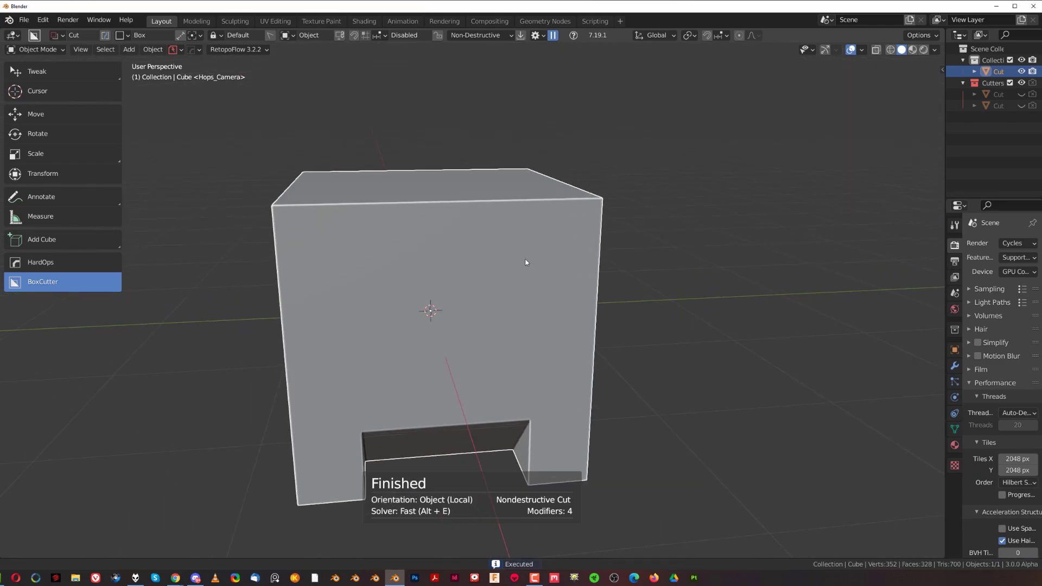
- Draw a box cutter across the cube's uncut top edge and extrude it about 0.94 deep
{"action": "middle_click_drag", "start_coordinate": [526, 261], "coordinate": [571, 281]}
{"action": "mouse_move", "coordinate": [463, 173]}
{"action": "left_mouse_down"}
{"action": "mouse_move", "coordinate": [542, 278]}
{"action": "mouse_move", "coordinate": [595, 326]}
{"action": "left_mouse_up"}
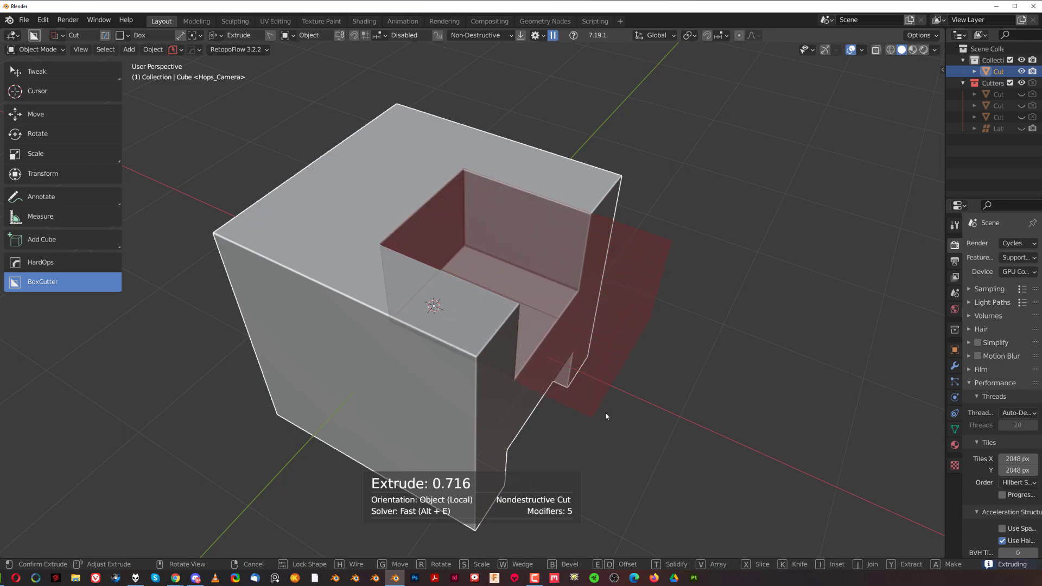
{"action": "mouse_move", "coordinate": [605, 412]}
{"action": "middle_mouse_down"}
{"action": "mouse_move", "coordinate": [593, 380]}
{"action": "mouse_move", "coordinate": [585, 387]}
{"action": "mouse_move", "coordinate": [595, 400]}
{"action": "middle_mouse_up"}
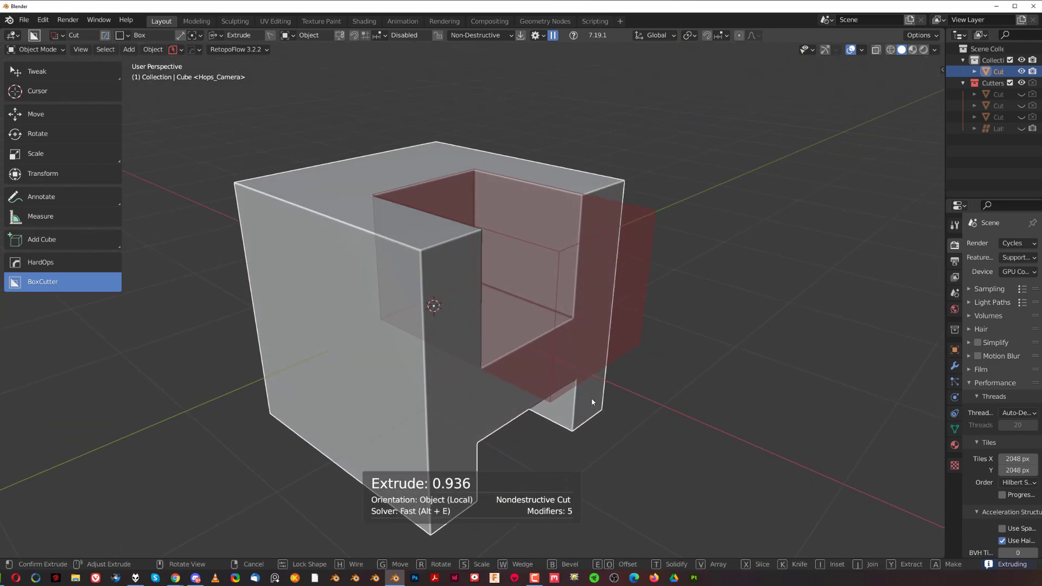
- Bevel the cutter about 0.62 wide with a contour bevel flipped to flare its top rim, and finish the cut
{"action": "key", "text": "b"}
{"action": "key", "text": "q"}
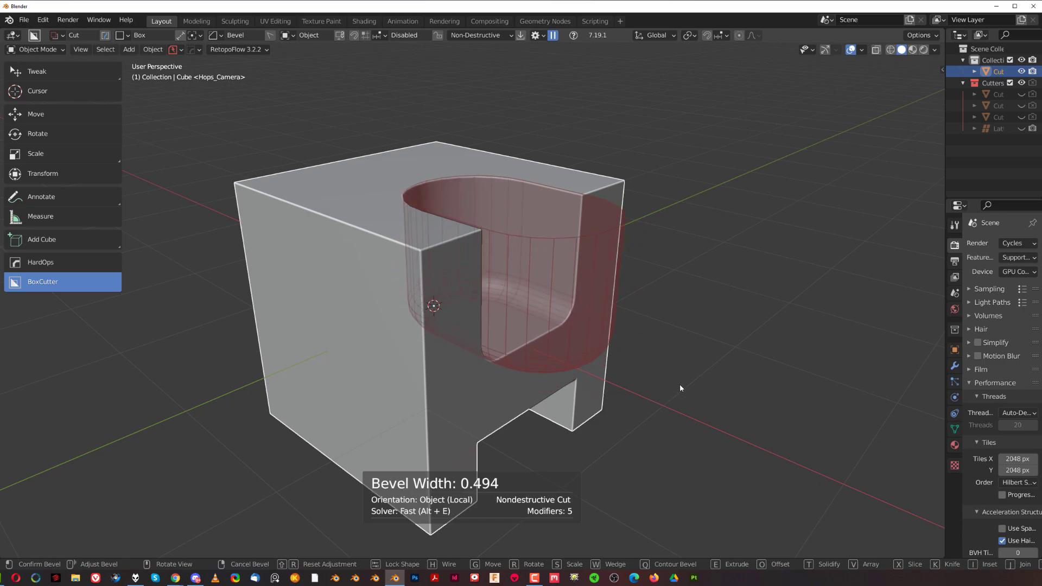
{"action": "key", "text": "shift+q"}
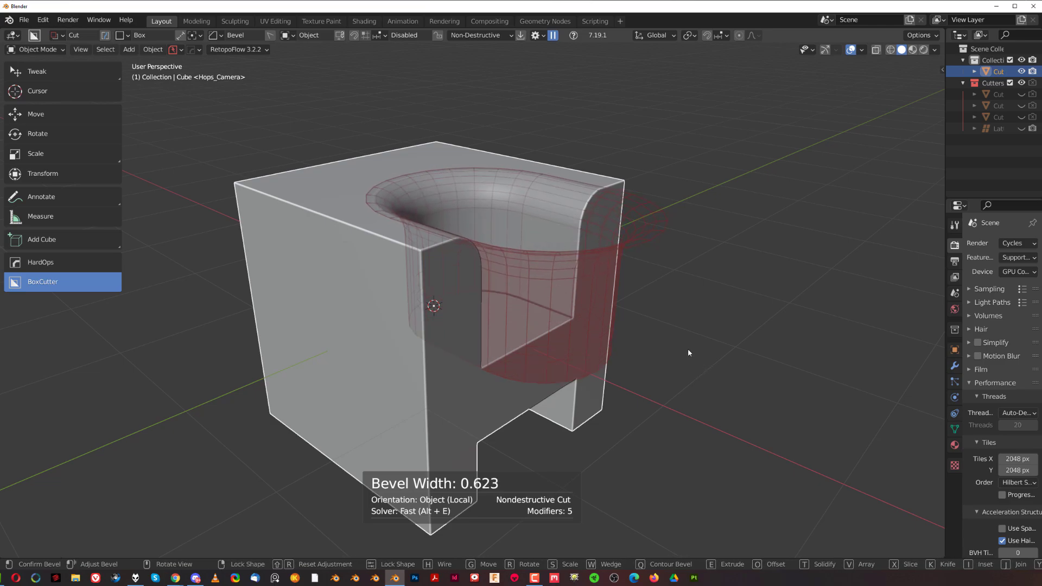
{"action": "left_click", "coordinate": [688, 353]}
- Select the cut cube and extract its rounded recess as a custom cutter, using a box drawn over the top and extruded about 1.01 deep
{"action": "middle_click_drag", "start_coordinate": [699, 259], "coordinate": [592, 366]}
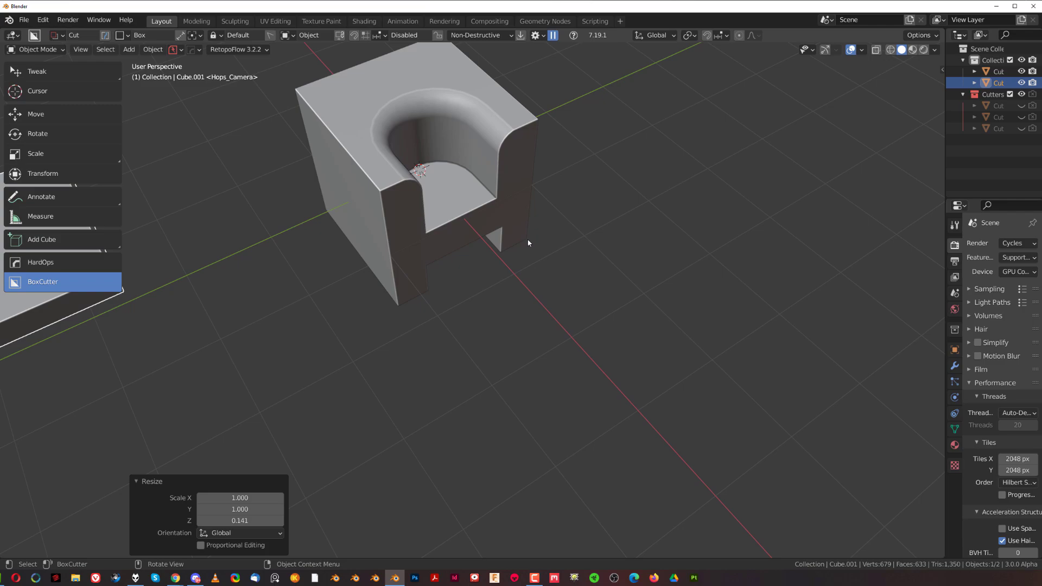
{"action": "middle_click_drag", "start_coordinate": [528, 242], "coordinate": [509, 282], "text": "shift"}
{"action": "left_click", "coordinate": [467, 225]}
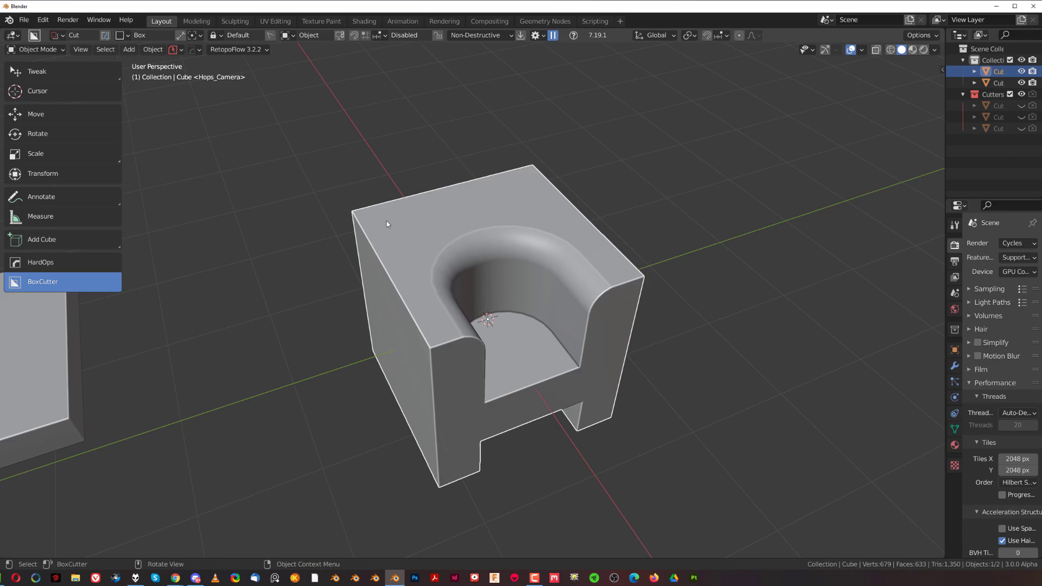
{"action": "mouse_move", "coordinate": [379, 227]}
{"action": "left_mouse_down"}
{"action": "mouse_move", "coordinate": [422, 261]}
{"action": "mouse_move", "coordinate": [521, 308]}
{"action": "mouse_move", "coordinate": [698, 353]}
{"action": "left_mouse_up"}
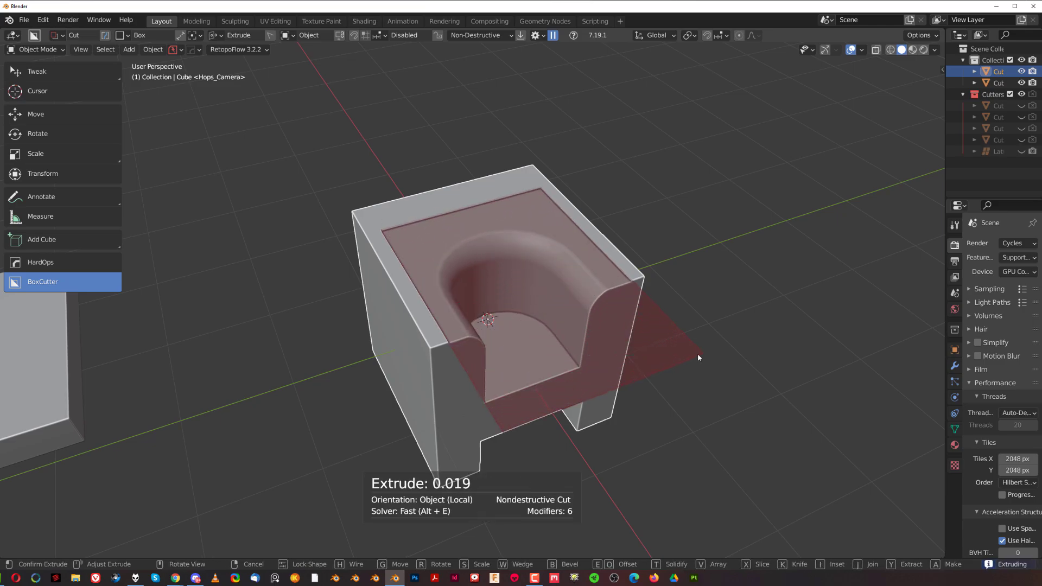
{"action": "left_click_drag", "start_coordinate": [686, 431], "coordinate": [672, 411]}
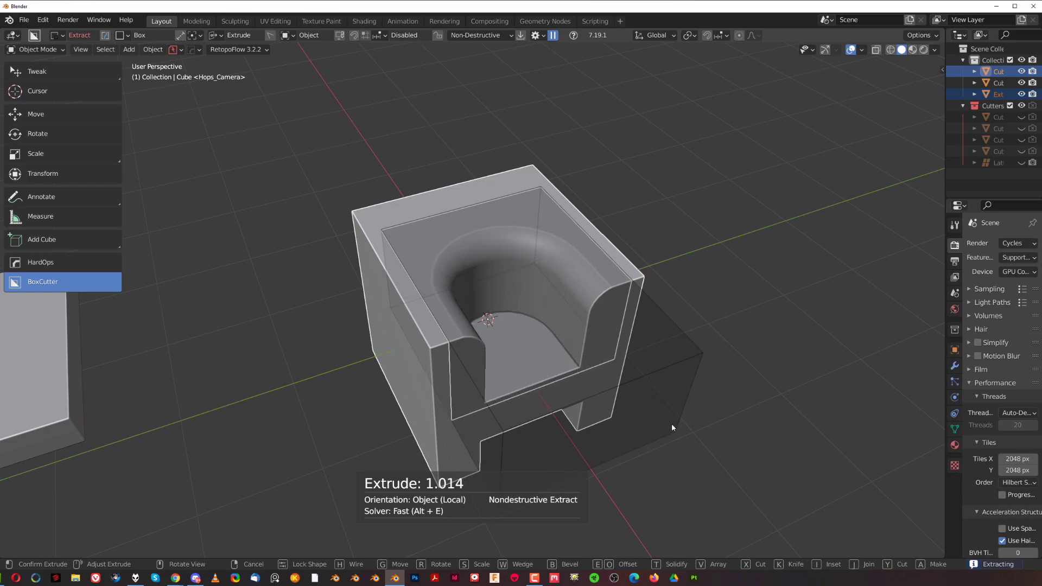
{"action": "left_click", "coordinate": [672, 424]}
{"action": "middle_click_drag", "start_coordinate": [675, 427], "coordinate": [479, 373]}
{"action": "scroll", "coordinate": [541, 305], "scroll_direction": "up", "scroll_amount": 6}
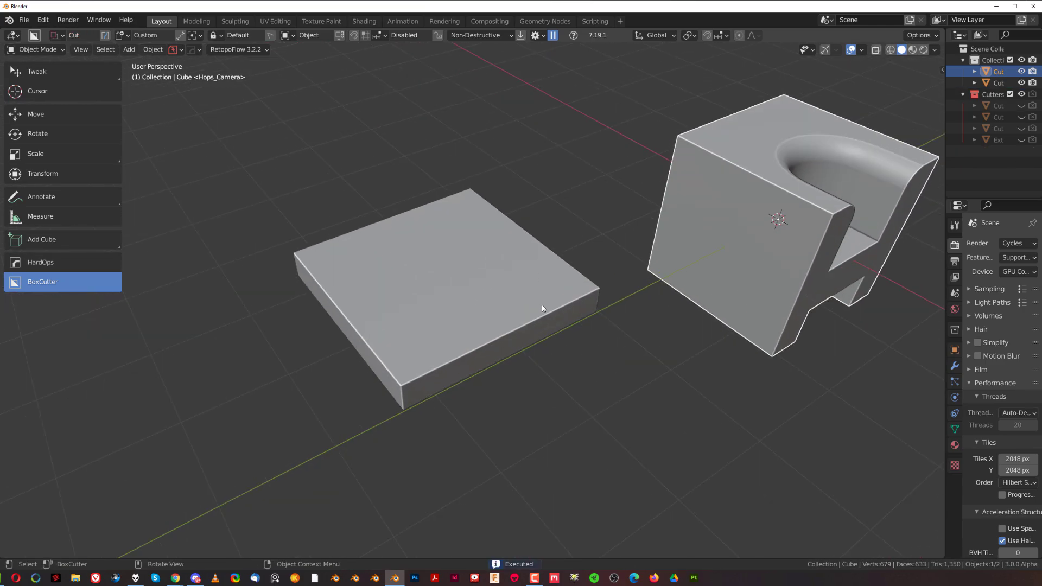
{"action": "mouse_move", "coordinate": [501, 252]}
{"action": "left_mouse_down"}
{"action": "mouse_move", "coordinate": [511, 316]}
{"action": "mouse_move", "coordinate": [600, 356]}
{"action": "mouse_move", "coordinate": [564, 331]}
{"action": "left_mouse_up"}
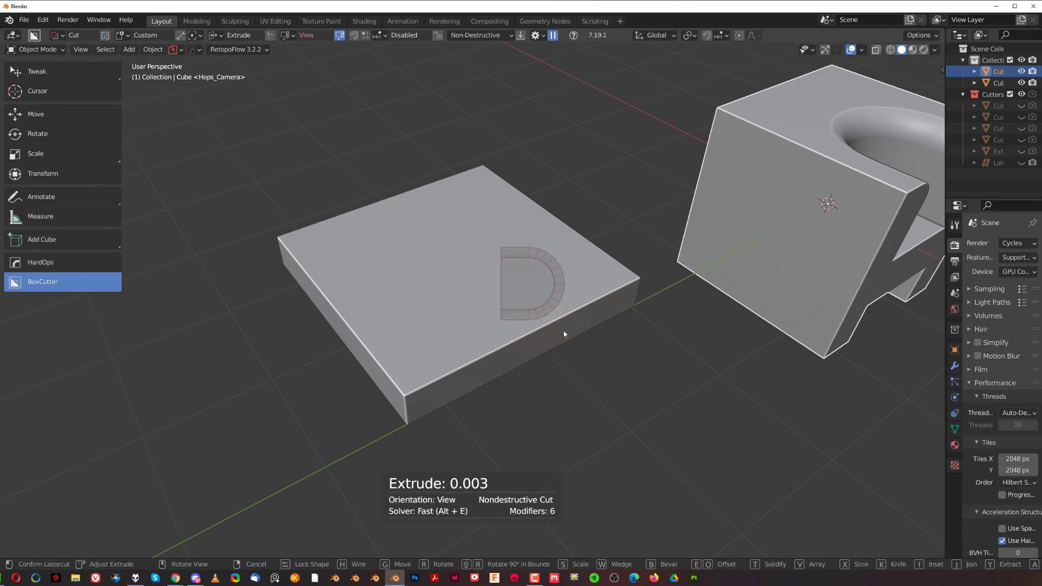
{"action": "middle_click_drag", "start_coordinate": [555, 353], "coordinate": [548, 321]}
{"action": "right_click", "coordinate": [549, 321]}
- Select the flat slab and cut the extracted custom shape into its top face about 0.15 deep
{"action": "left_click", "coordinate": [479, 235]}
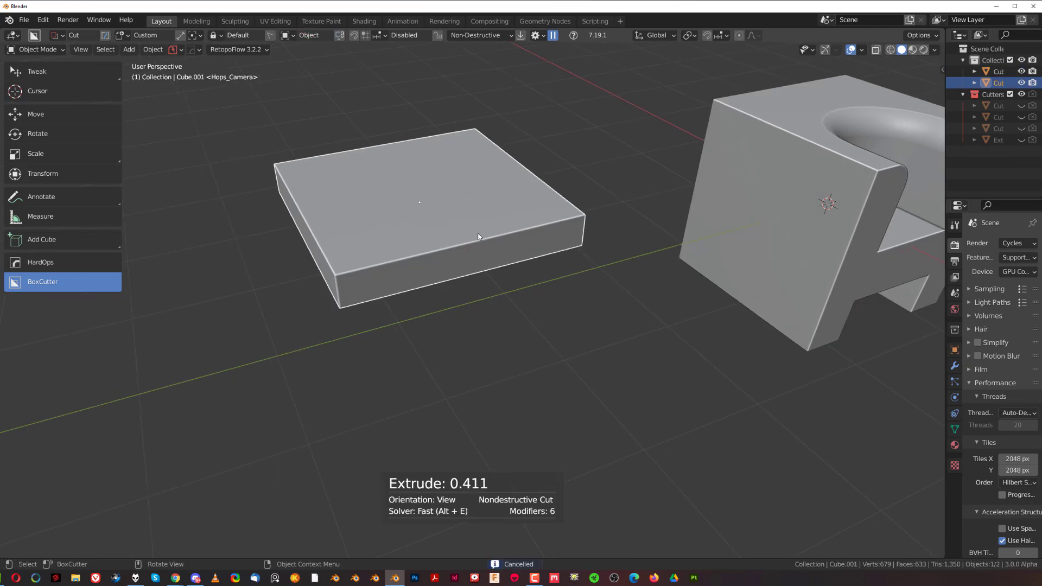
{"action": "left_click_drag", "start_coordinate": [426, 212], "coordinate": [520, 231]}
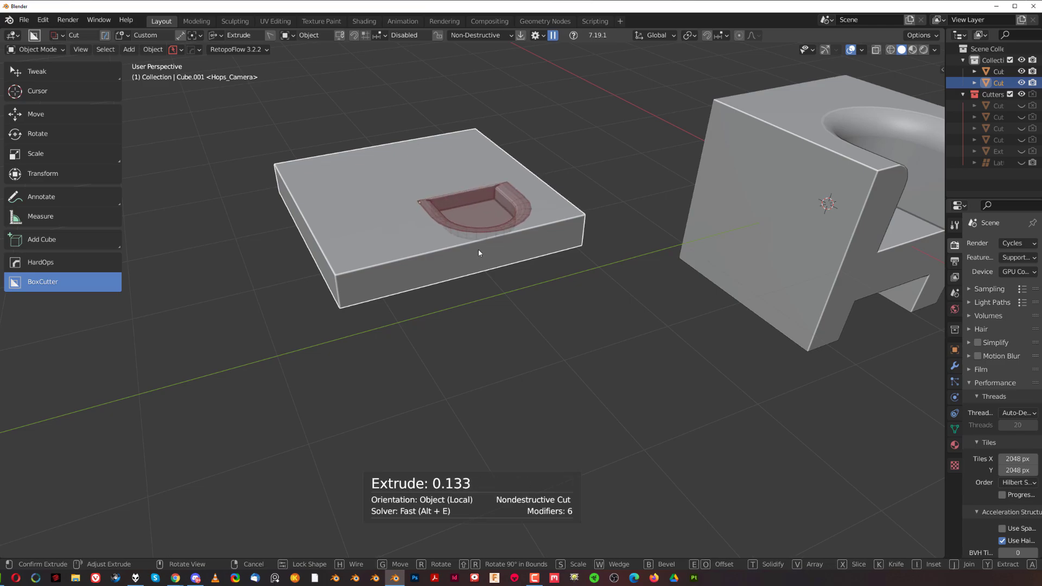
{"action": "left_click", "coordinate": [479, 253]}
{"action": "middle_click_drag", "start_coordinate": [478, 253], "coordinate": [563, 310]}
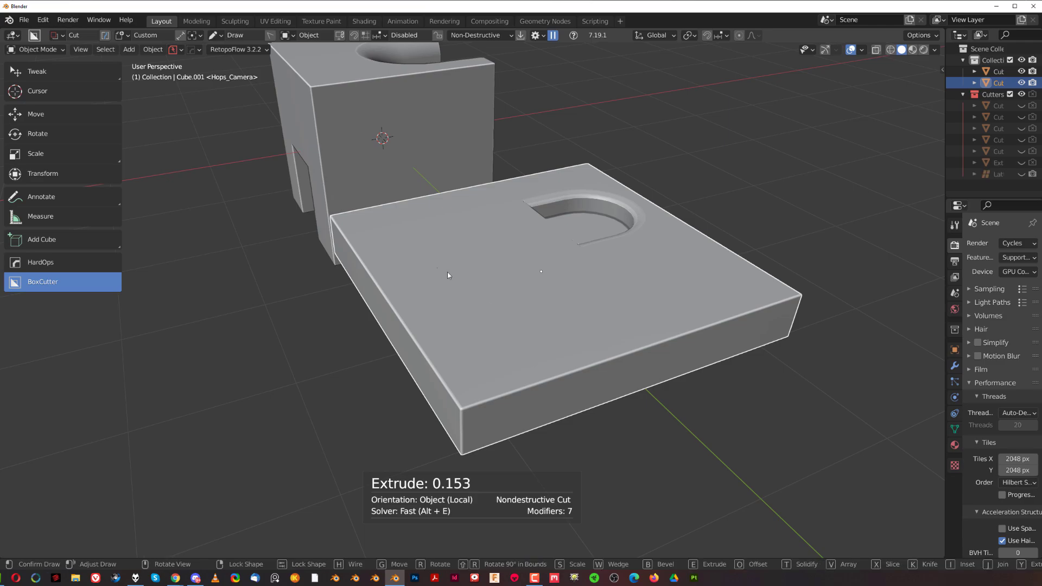
{"action": "left_click_drag", "start_coordinate": [539, 310], "coordinate": [624, 342]}
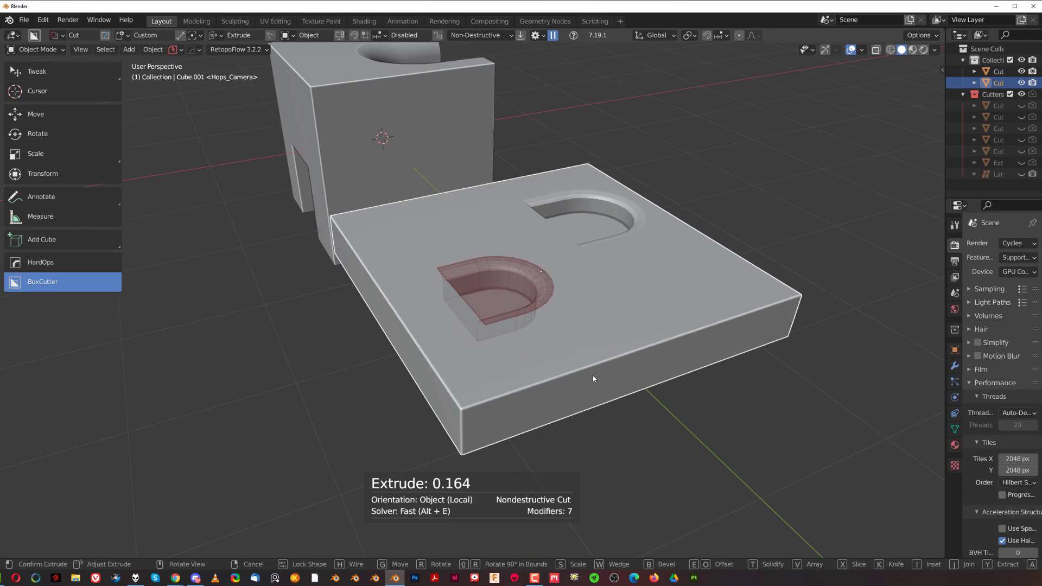
{"action": "mouse_move", "coordinate": [596, 404]}
{"action": "key", "text": "Escape"}
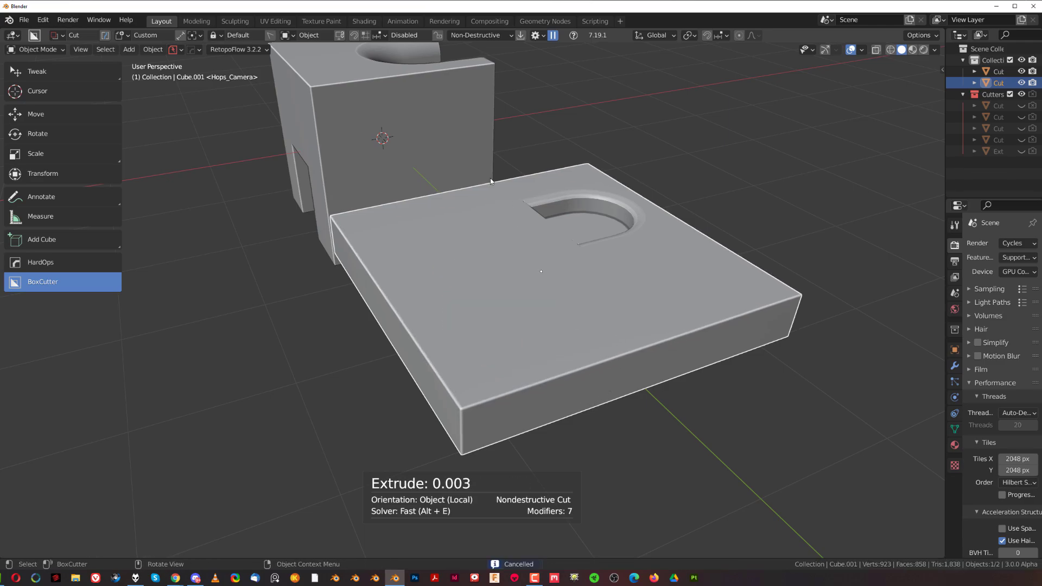
- Cut a second, smaller copy of the custom shape into the empty side of the slab's top face, about 0.22 deep
{"action": "left_click_drag", "start_coordinate": [458, 276], "coordinate": [502, 293]}
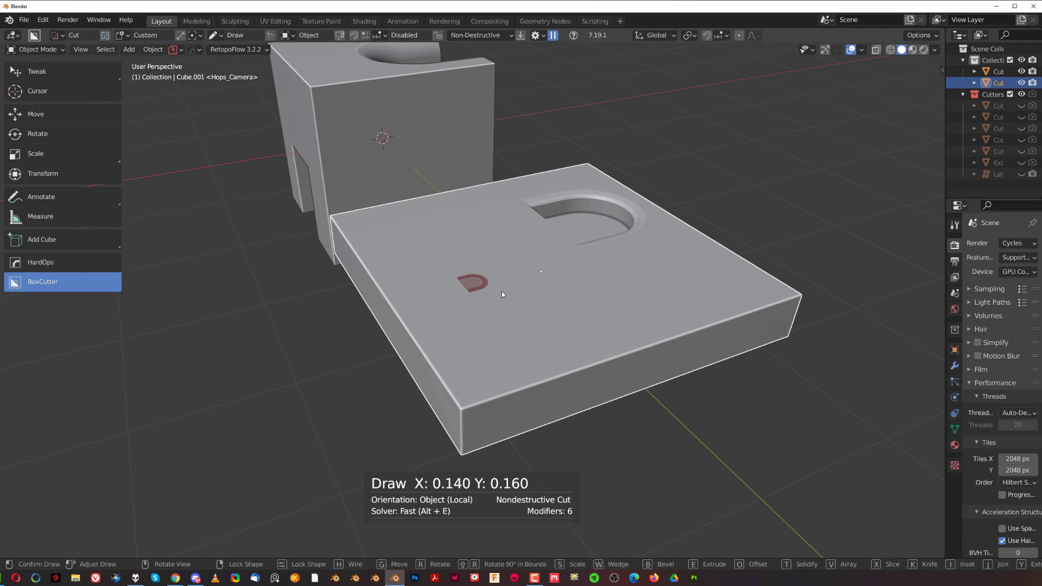
{"action": "left_click_drag", "start_coordinate": [587, 343], "coordinate": [588, 344]}
{"action": "left_click", "coordinate": [591, 350]}
{"action": "scroll", "coordinate": [493, 345], "scroll_direction": "up", "scroll_amount": 4}
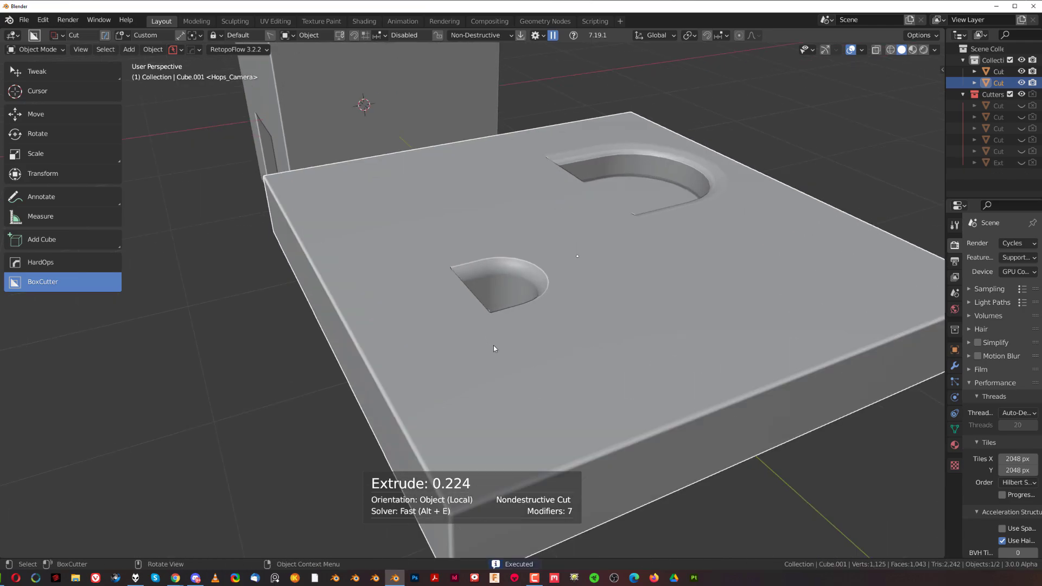
{"action": "middle_click_drag", "start_coordinate": [493, 345], "coordinate": [718, 389]}
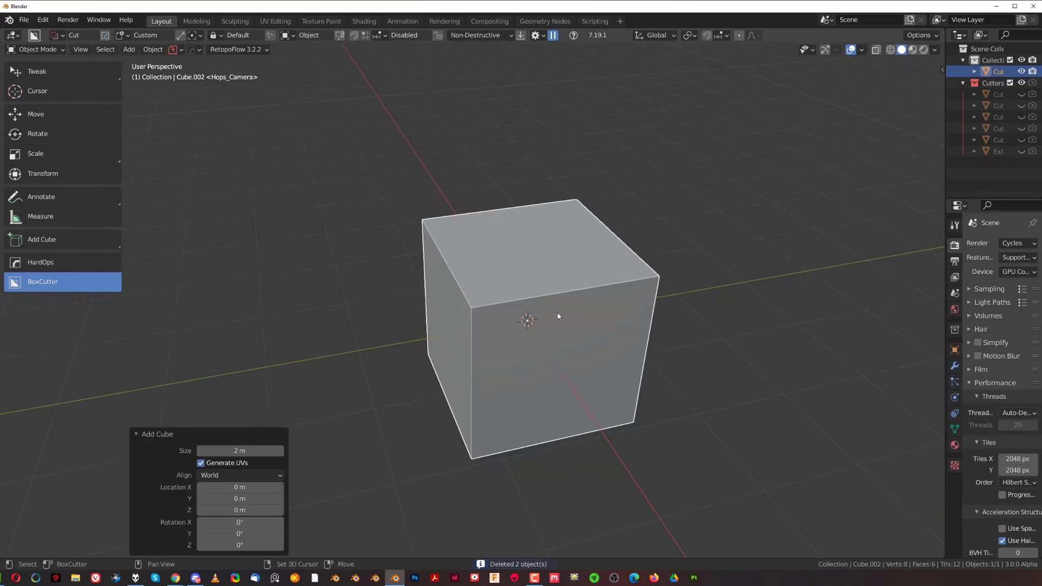
{"action": "scroll", "coordinate": [576, 312], "scroll_direction": "up", "scroll_amount": 1}
{"action": "mouse_move", "coordinate": [557, 313]}
{"action": "middle_mouse_down"}
{"action": "mouse_move", "coordinate": [576, 312]}
{"action": "mouse_move", "coordinate": [548, 285]}
{"action": "middle_mouse_up"}
{"action": "scroll", "coordinate": [576, 313], "scroll_direction": "up", "scroll_amount": 1}
{"action": "mouse_move", "coordinate": [547, 215]}
{"action": "left_mouse_down"}
{"action": "mouse_move", "coordinate": [566, 272]}
{"action": "mouse_move", "coordinate": [620, 307]}
{"action": "left_mouse_up"}
{"action": "right_click", "coordinate": [619, 293]}
- Switch the cutter shape to Box and cut a notch about 0.95 deep across the new cube's top edge
{"action": "key", "text": "d"}
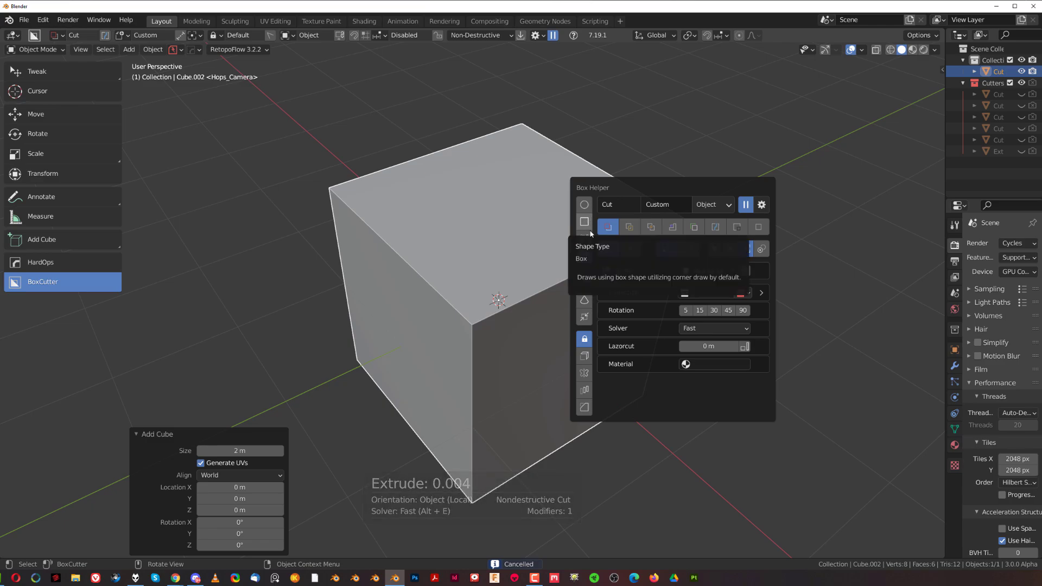
{"action": "left_click", "coordinate": [585, 256]}
{"action": "left_click", "coordinate": [584, 222]}
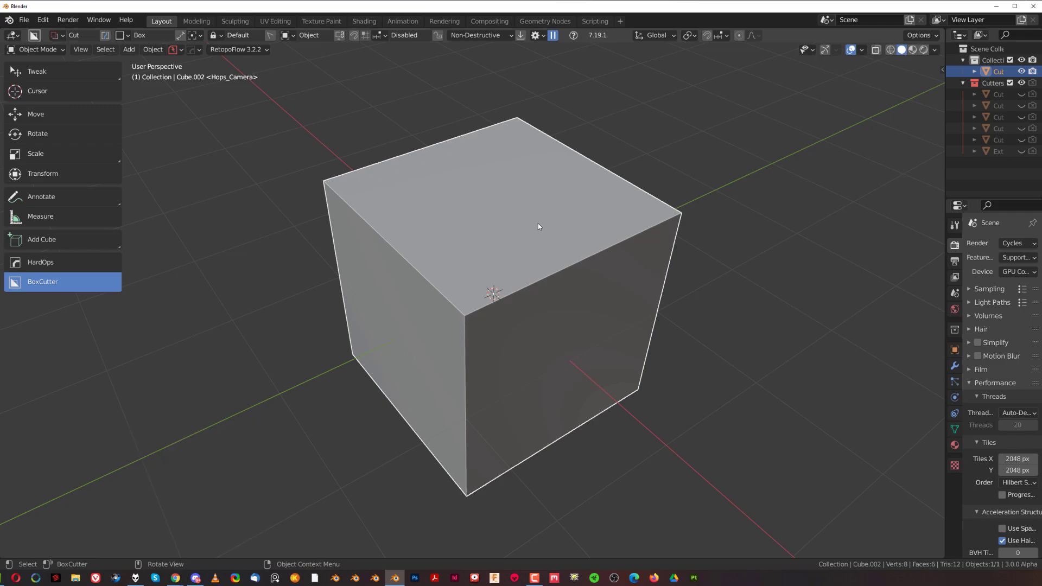
{"action": "mouse_move", "coordinate": [526, 180]}
{"action": "left_mouse_down"}
{"action": "mouse_move", "coordinate": [576, 259]}
{"action": "mouse_move", "coordinate": [605, 350]}
{"action": "left_mouse_up"}
{"action": "left_click", "coordinate": [596, 422]}
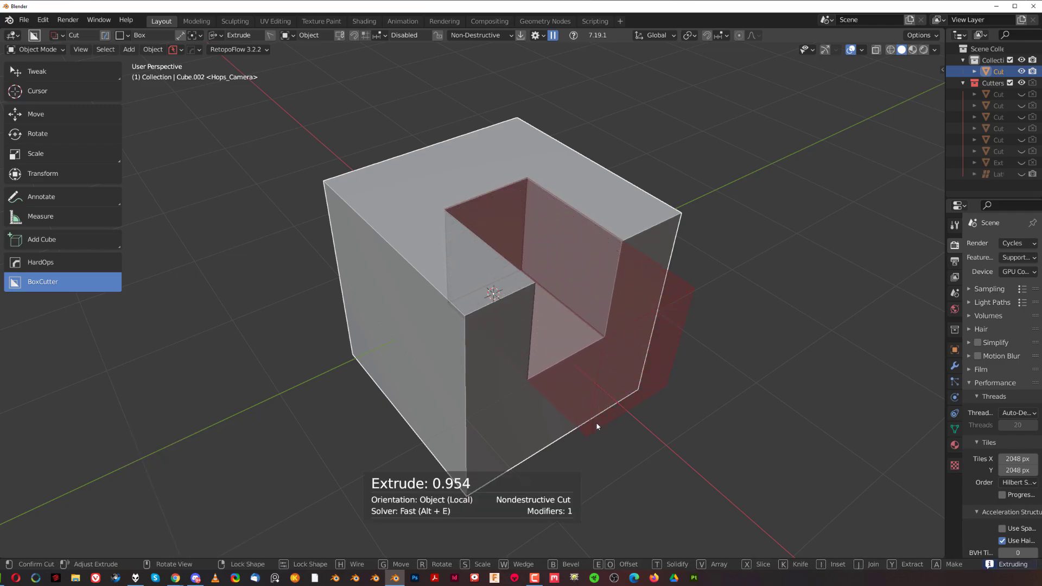
- Reveal the notch's boolean cutter with HardOps Ever Scroll and make that cutter the active selection
{"action": "middle_click_drag", "start_coordinate": [650, 399], "coordinate": [589, 326]}
{"action": "scroll", "coordinate": [545, 270], "scroll_direction": "up", "scroll_amount": 3}
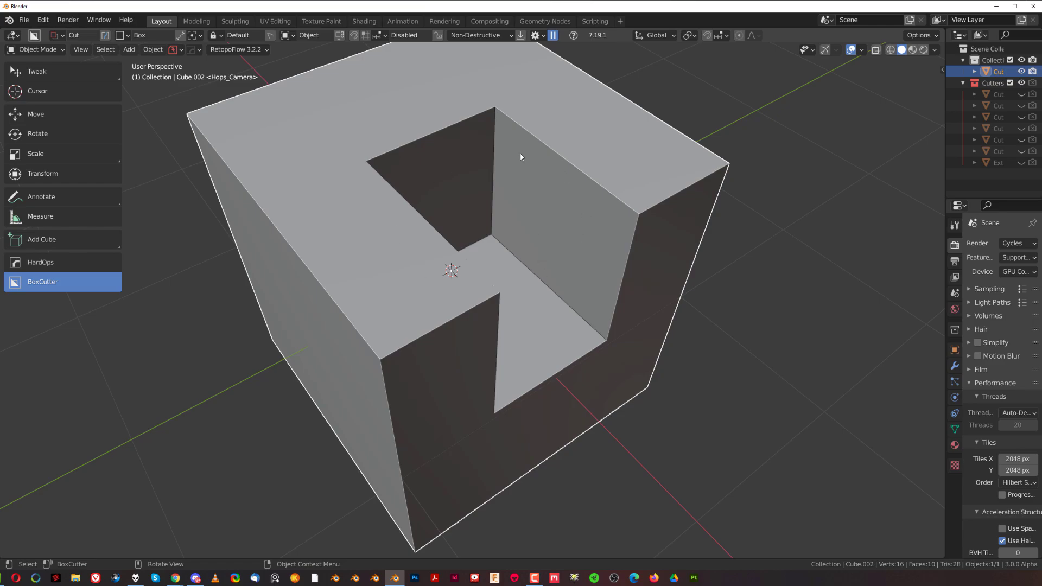
{"action": "middle_click_drag", "start_coordinate": [521, 157], "coordinate": [580, 190]}
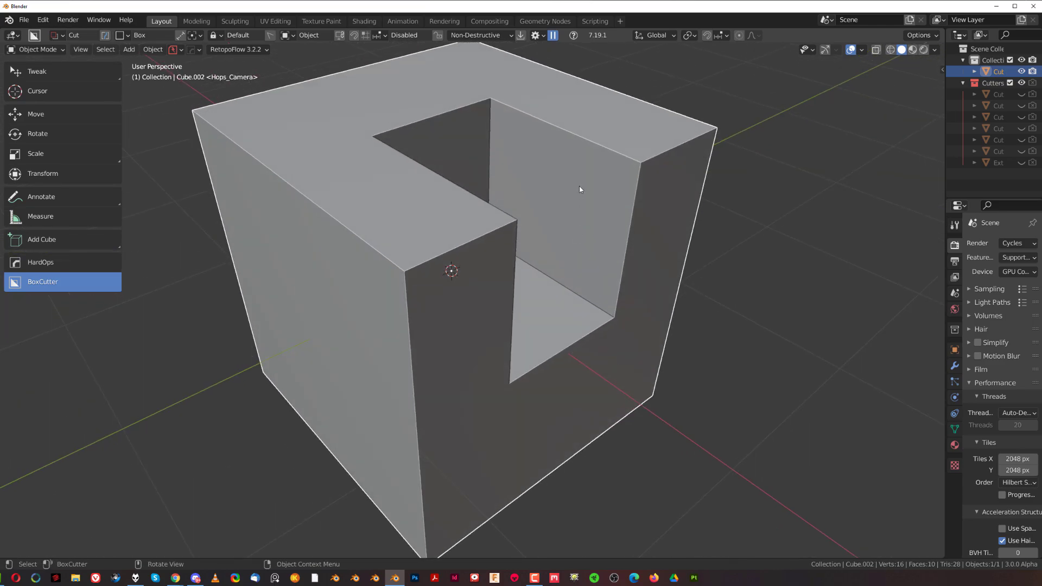
{"action": "scroll", "coordinate": [578, 217], "scroll_direction": "down", "scroll_amount": 2}
{"action": "scroll", "coordinate": [559, 243], "scroll_direction": "up", "scroll_amount": 1}
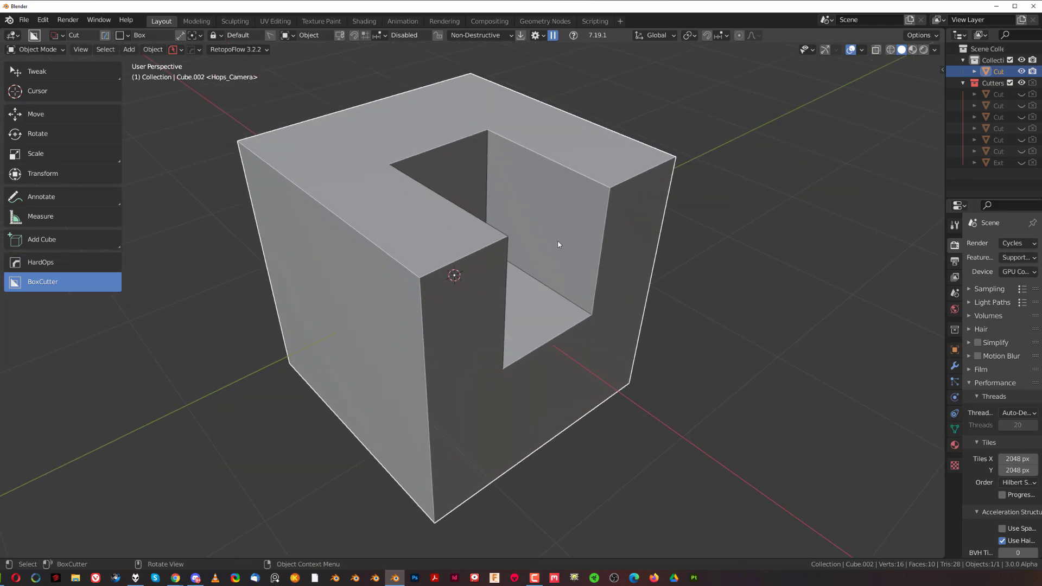
{"action": "key", "text": "q"}
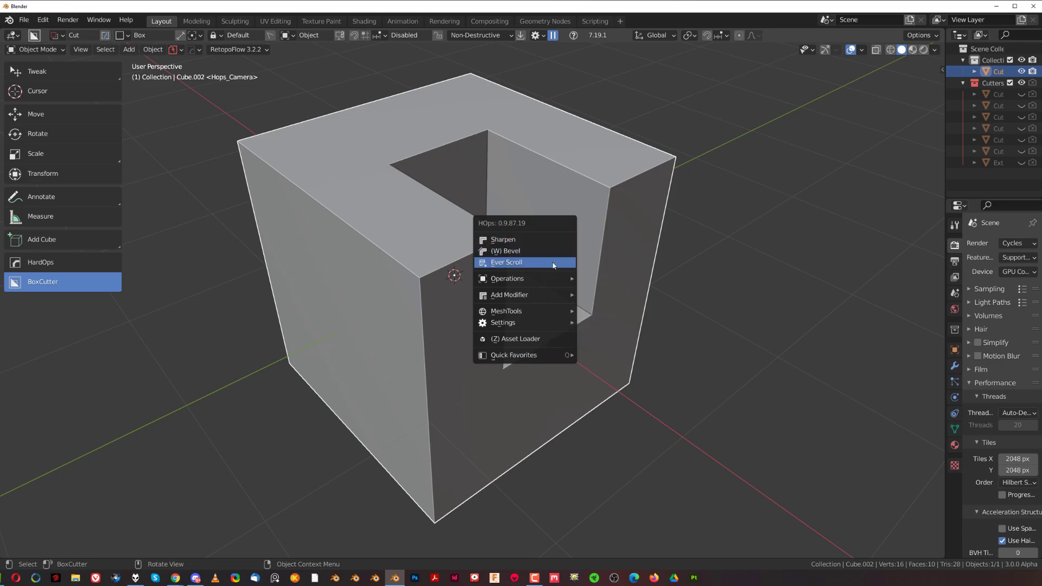
{"action": "left_click", "coordinate": [553, 264]}
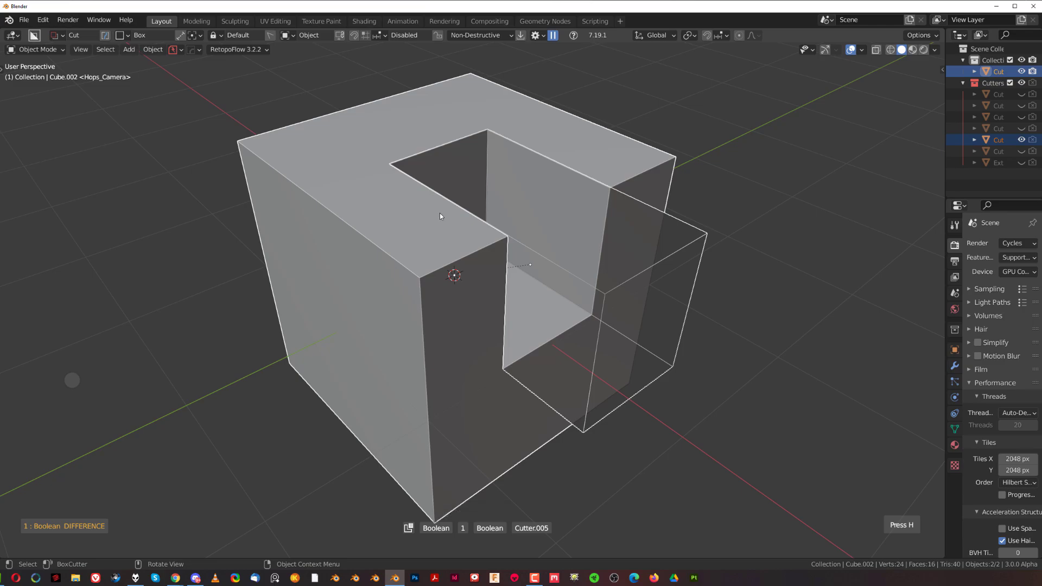
{"action": "left_click", "coordinate": [604, 273], "text": "shift"}
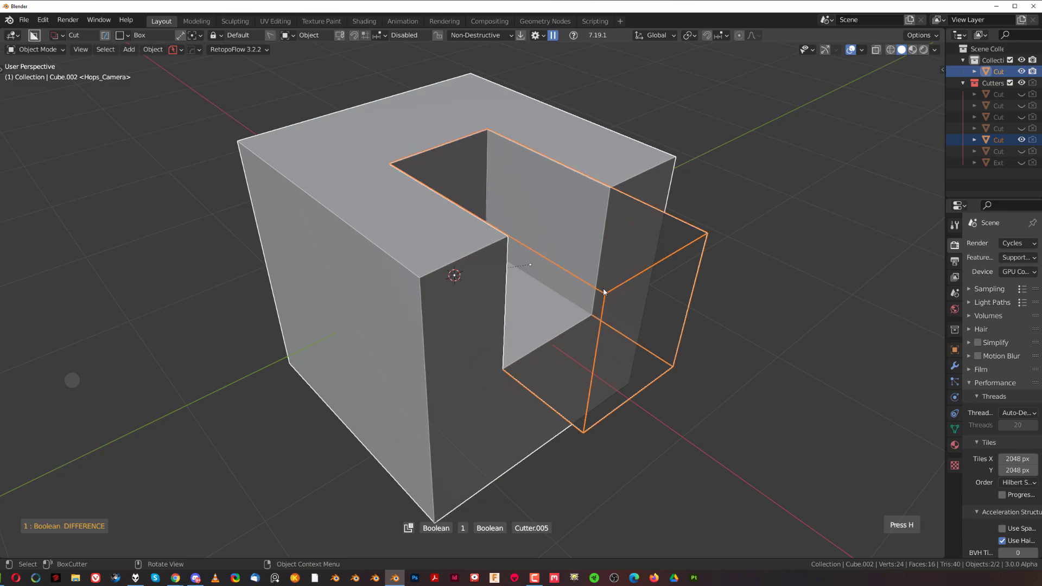
{"action": "left_click", "coordinate": [680, 233]}
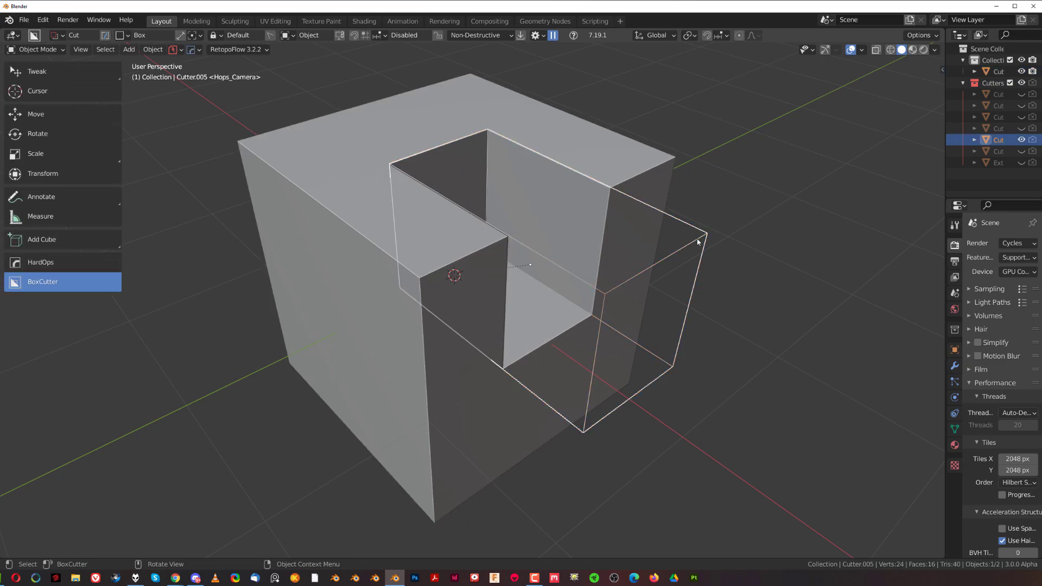
- Cycle the cutter's boolean with Shift Bool through Union and Difference to Inset, and apply the inset with a thickness of about 0.257
{"action": "key", "text": "q"}
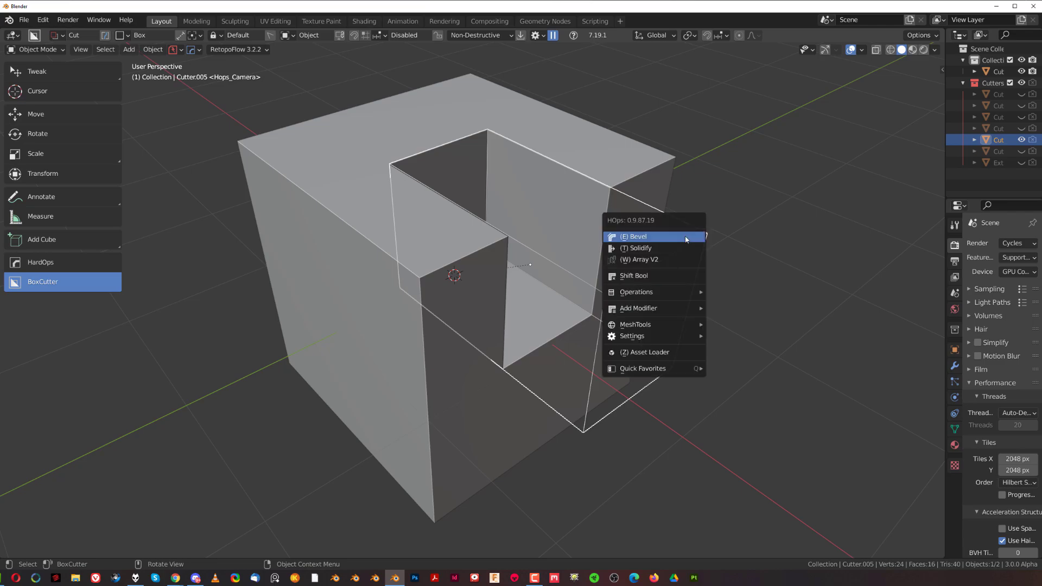
{"action": "left_click", "coordinate": [688, 276]}
{"action": "scroll", "coordinate": [688, 282], "scroll_direction": "down", "scroll_amount": 3}
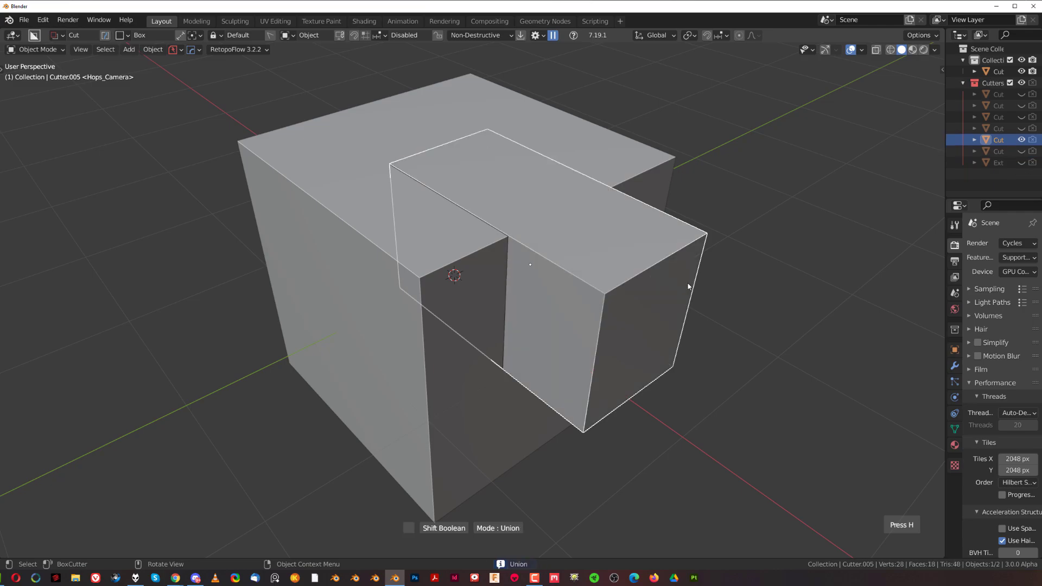
{"action": "scroll", "coordinate": [678, 290], "scroll_direction": "down", "scroll_amount": 2}
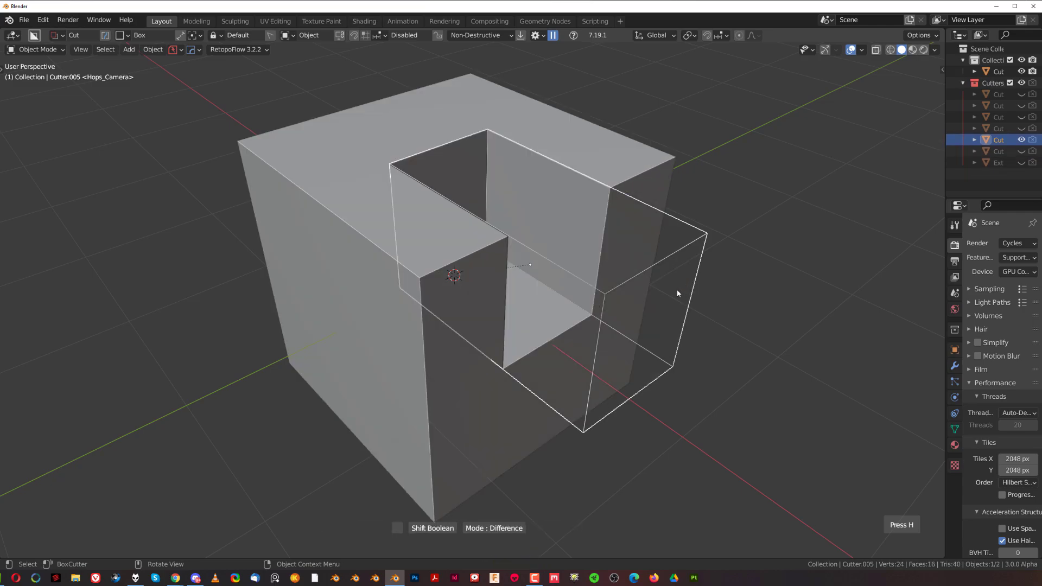
{"action": "scroll", "coordinate": [677, 291], "scroll_direction": "up", "scroll_amount": 1}
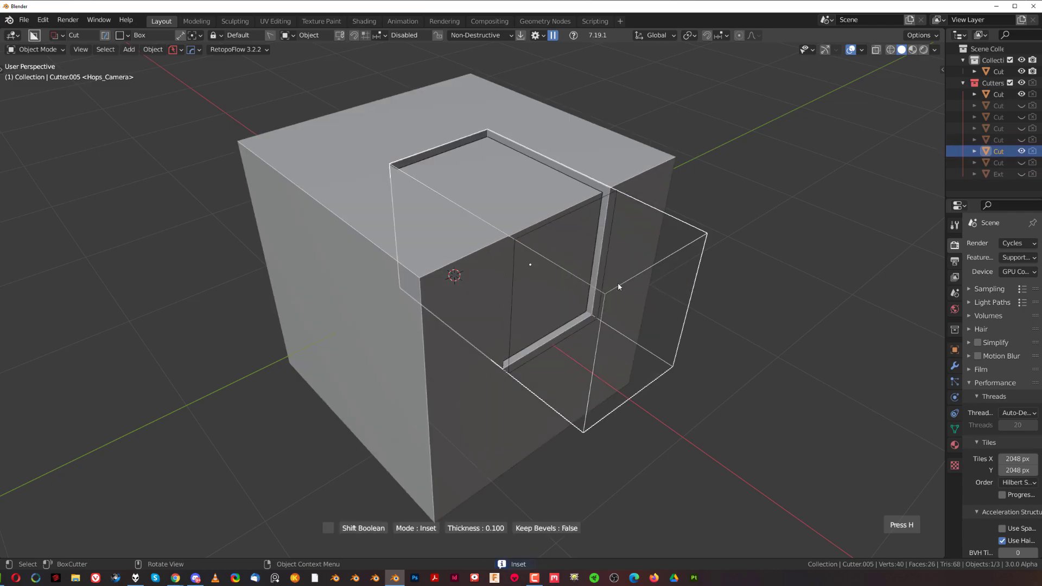
{"action": "middle_click_drag", "start_coordinate": [617, 282], "coordinate": [573, 278]}
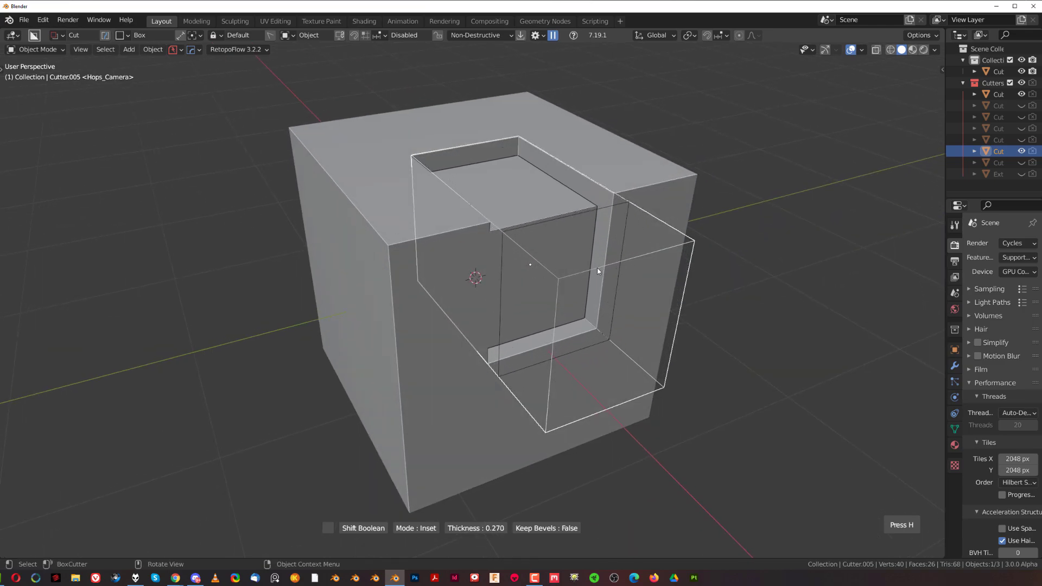
{"action": "left_click", "coordinate": [600, 276]}
- Run Shift Bool again on the selected cutter and change its boolean from Inset to Slash
{"action": "key", "text": "q"}
{"action": "left_click", "coordinate": [602, 278]}
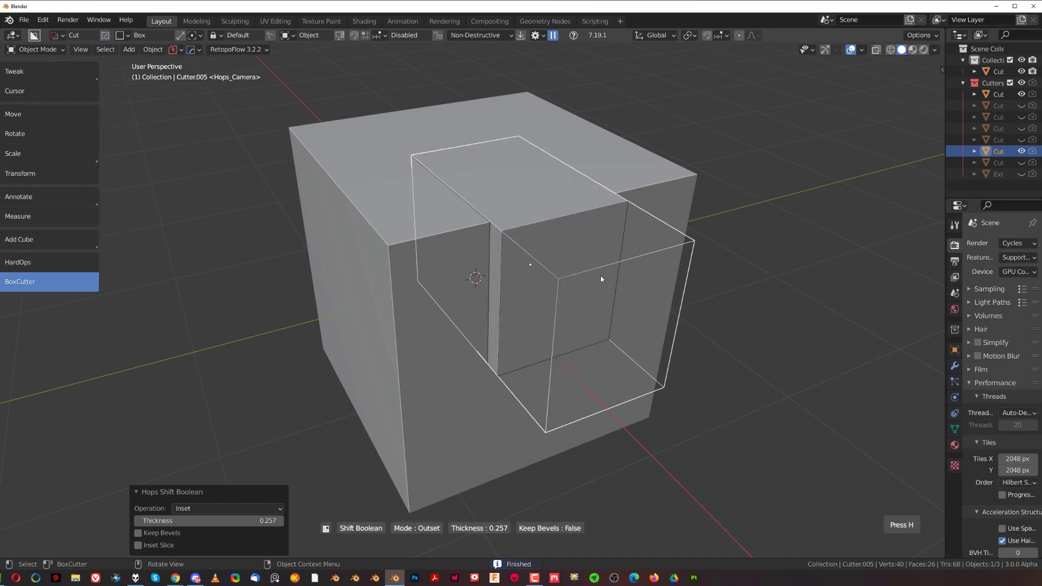
{"action": "scroll", "coordinate": [600, 276], "scroll_direction": "down", "scroll_amount": 2}
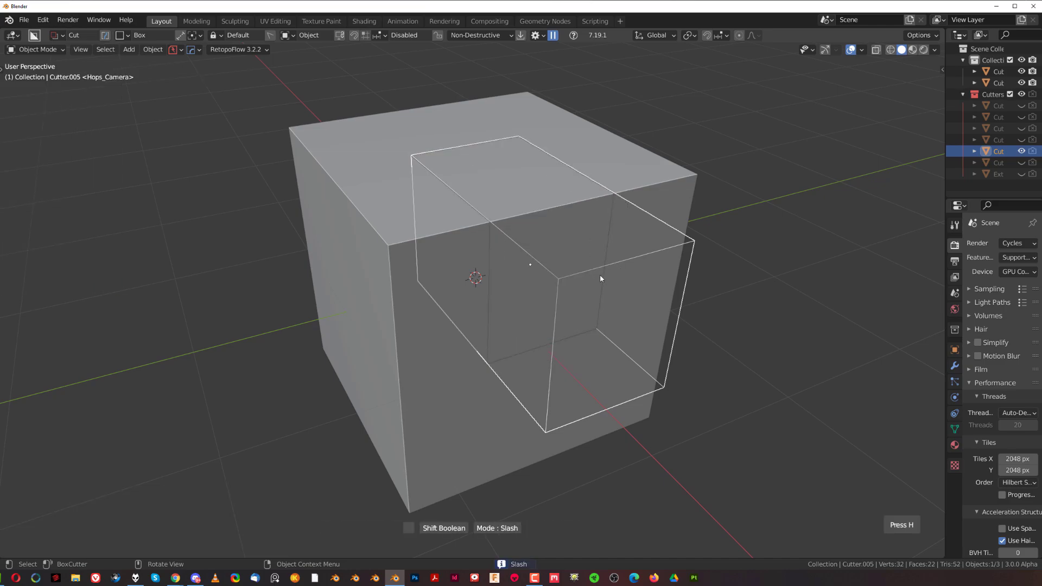
{"action": "left_click", "coordinate": [599, 277]}
- Try moving the main cube away from the slashed piece and the cutter, and cancel the move
{"action": "middle_click_drag", "start_coordinate": [728, 258], "coordinate": [611, 272]}
{"action": "left_click", "coordinate": [627, 286]}
{"action": "left_click", "coordinate": [629, 289]}
{"action": "left_click", "coordinate": [562, 239]}
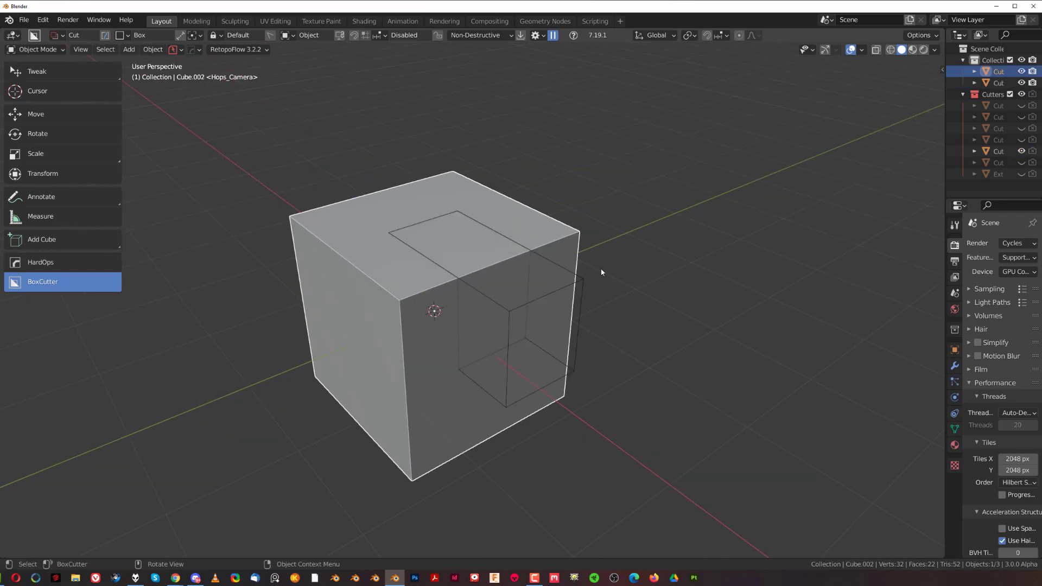
{"action": "middle_click_drag", "start_coordinate": [607, 278], "coordinate": [547, 258]}
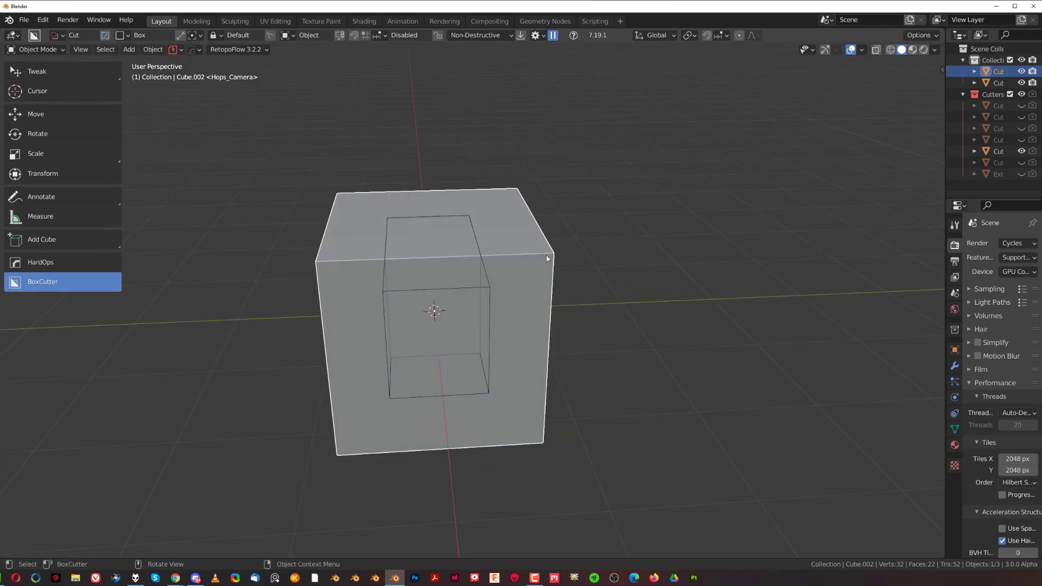
{"action": "key", "text": "g"}
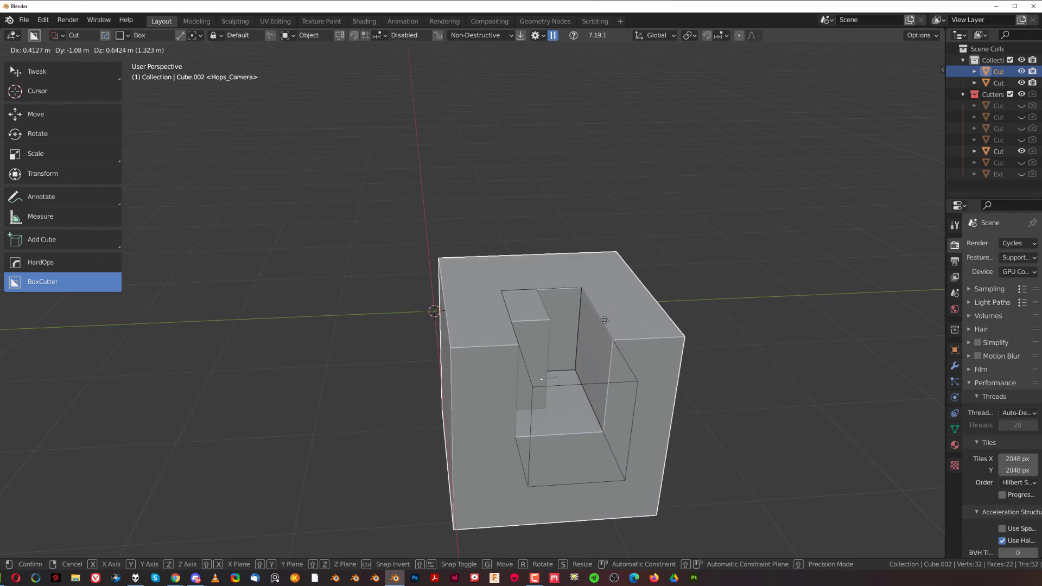
{"action": "key", "text": "Escape"}
- Try moving the slashed inner piece out of the main cube, and cancel the move
{"action": "left_click", "coordinate": [421, 255]}
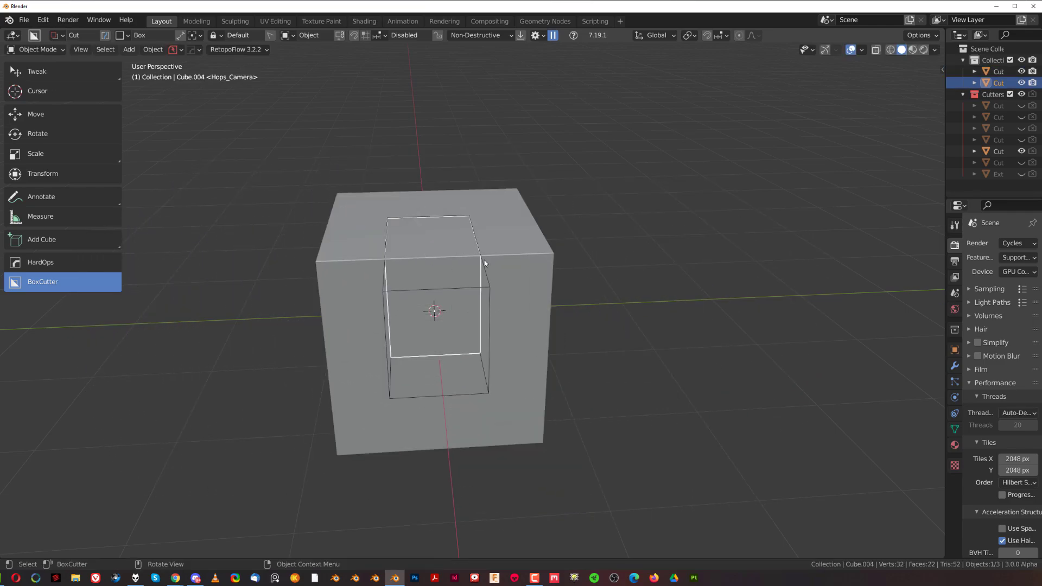
{"action": "middle_click_drag", "start_coordinate": [485, 259], "coordinate": [535, 263]}
{"action": "key", "text": "g"}
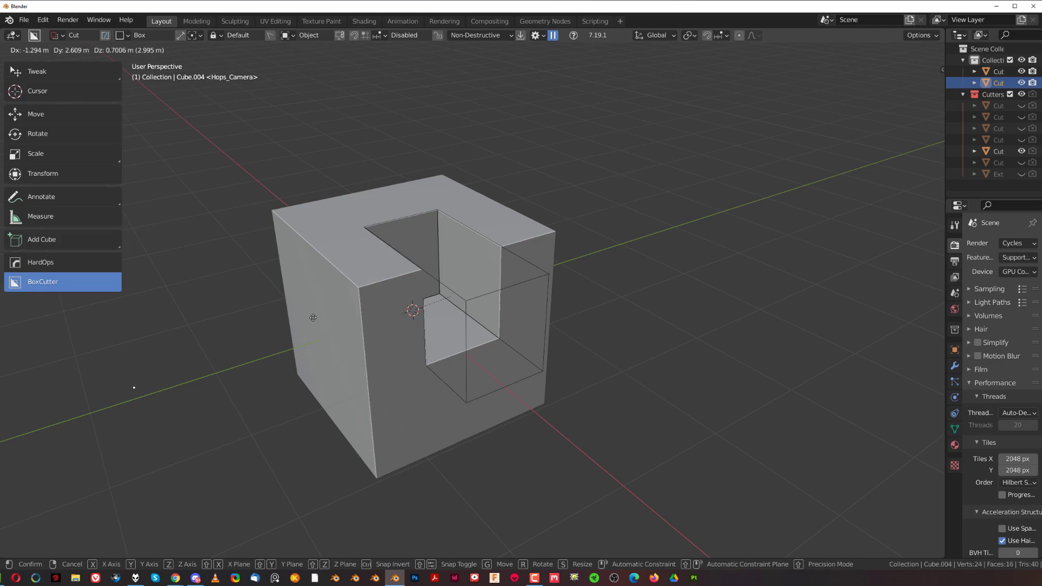
{"action": "left_click", "coordinate": [465, 281]}
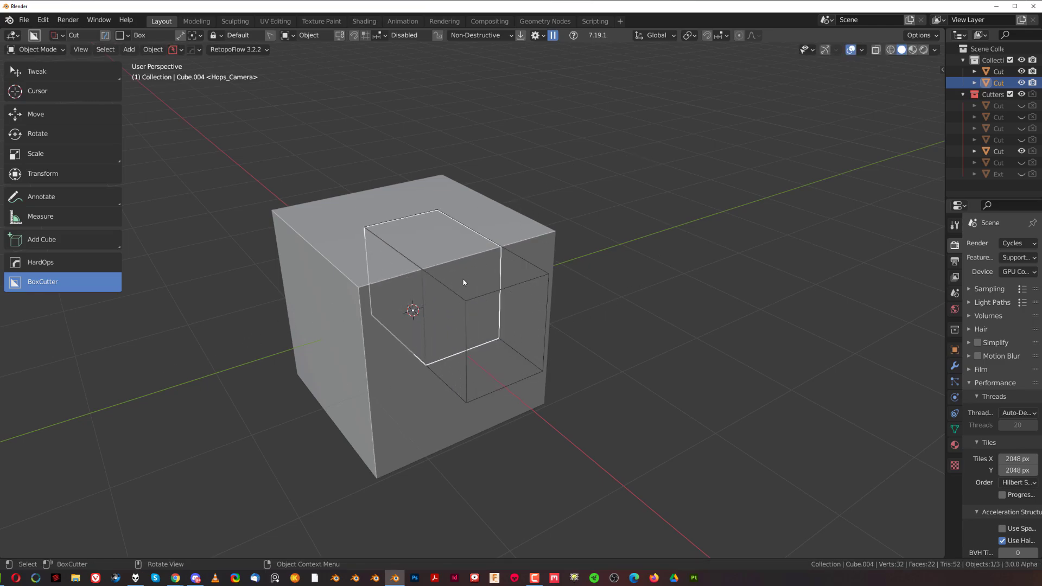
- Select the slashed piece together with the main cube and make their boolean cutters independent with HardOps Uniquify
{"action": "scroll", "coordinate": [453, 290], "scroll_direction": "up", "scroll_amount": 2}
{"action": "scroll", "coordinate": [453, 290], "scroll_direction": "up", "scroll_amount": 1}
{"action": "scroll", "coordinate": [536, 275], "scroll_direction": "down", "scroll_amount": 2}
{"action": "middle_click_drag", "start_coordinate": [504, 253], "coordinate": [536, 271]}
{"action": "scroll", "coordinate": [535, 272], "scroll_direction": "down", "scroll_amount": 1}
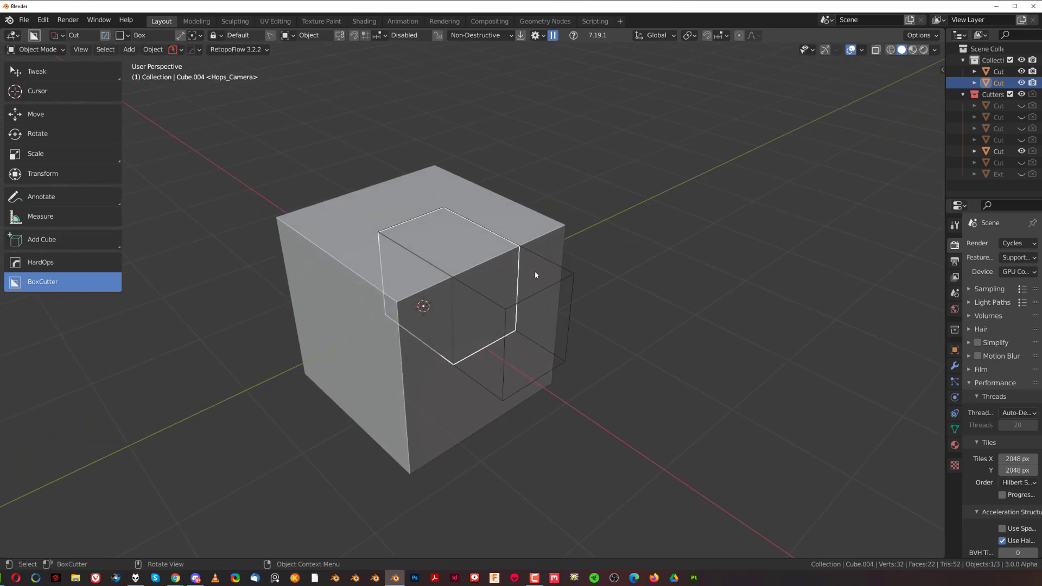
{"action": "left_click", "coordinate": [545, 230], "text": "shift"}
{"action": "key", "text": "q"}
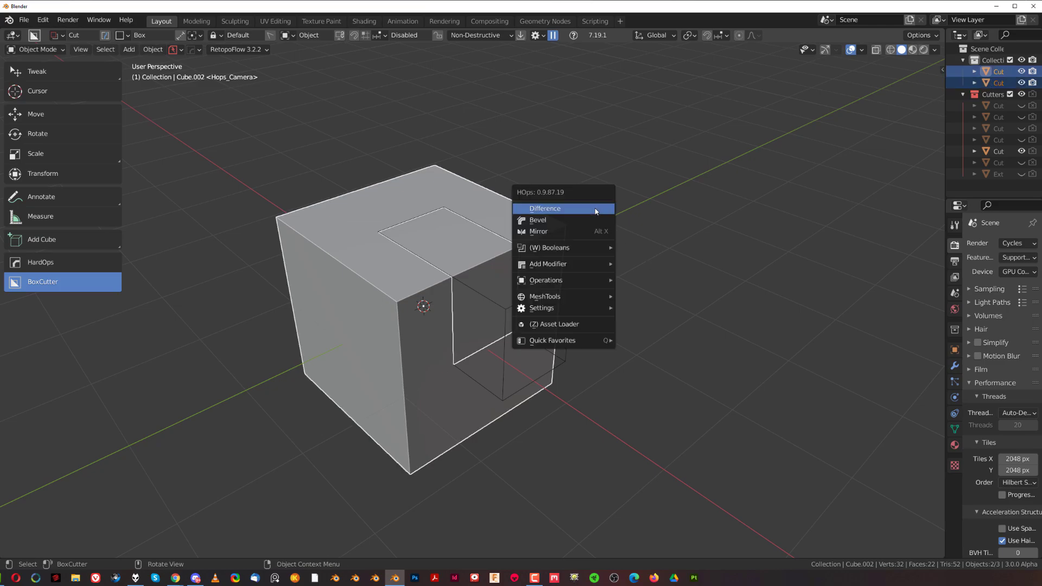
{"action": "mouse_move", "coordinate": [597, 280]}
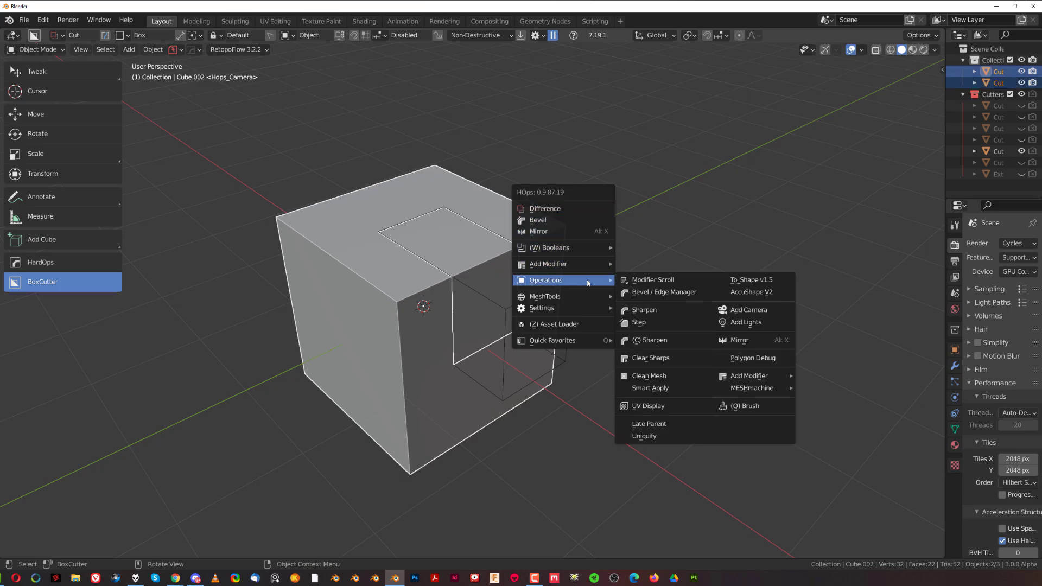
{"action": "left_click", "coordinate": [679, 437]}
- Try moving the slashed piece and the main cube one at a time with their own cutters, cancelling each move
{"action": "scroll", "coordinate": [558, 384], "scroll_direction": "up", "scroll_amount": 4}
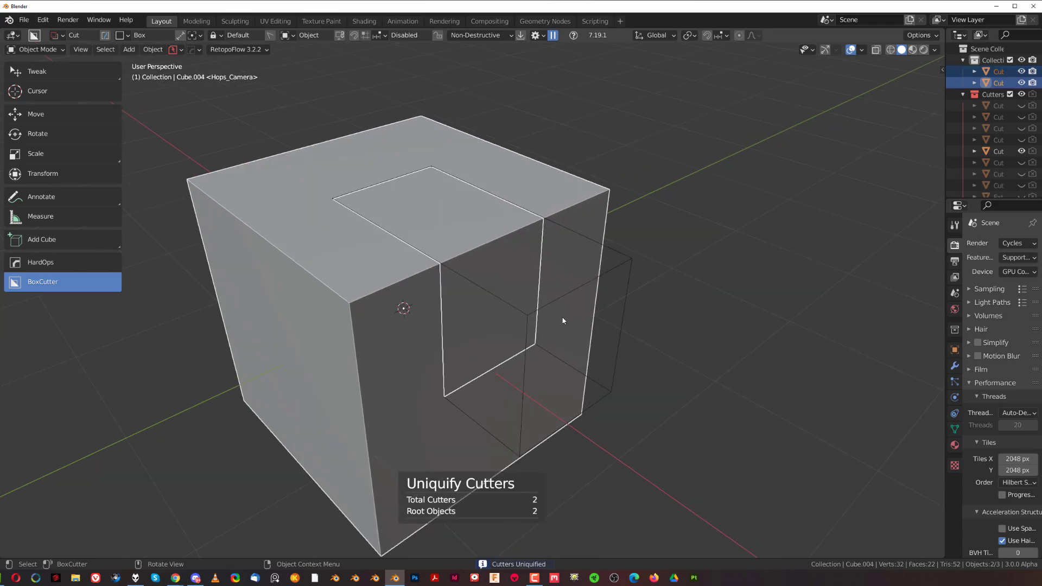
{"action": "scroll", "coordinate": [543, 301], "scroll_direction": "down", "scroll_amount": 1}
{"action": "left_click", "coordinate": [450, 235]}
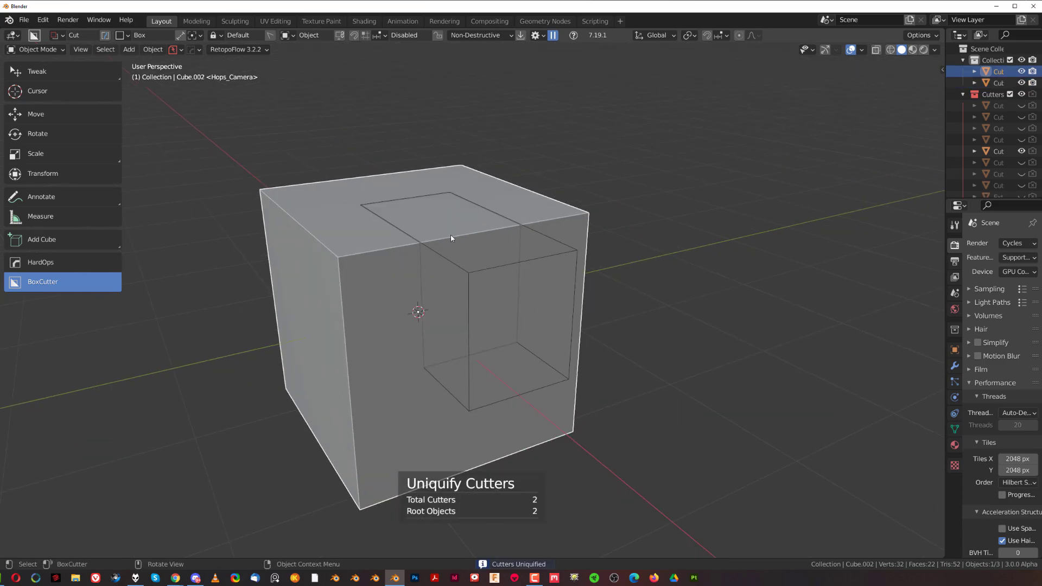
{"action": "scroll", "coordinate": [479, 257], "scroll_direction": "down", "scroll_amount": 1}
{"action": "left_click", "coordinate": [483, 267]}
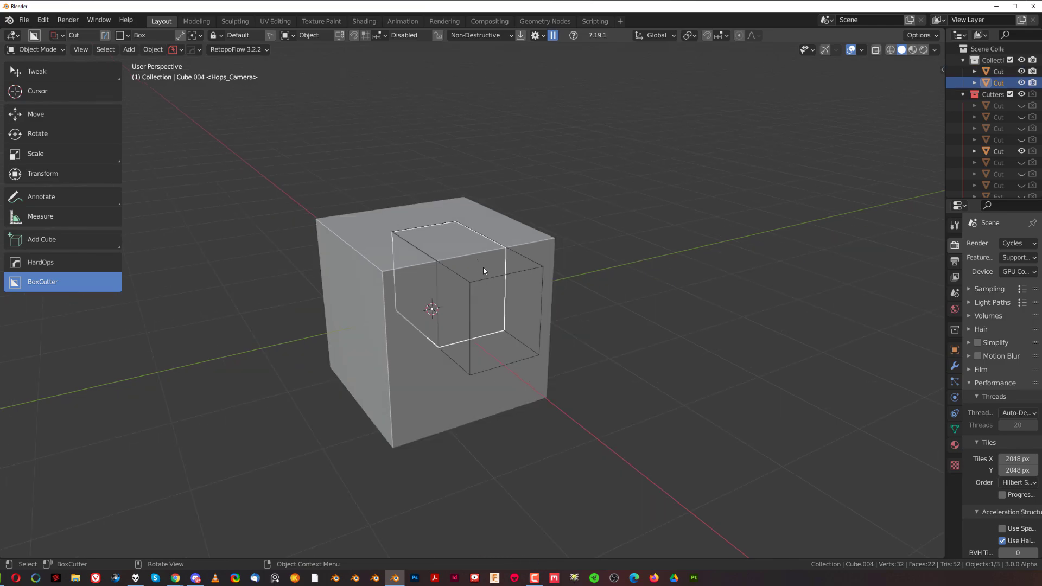
{"action": "key", "text": "g"}
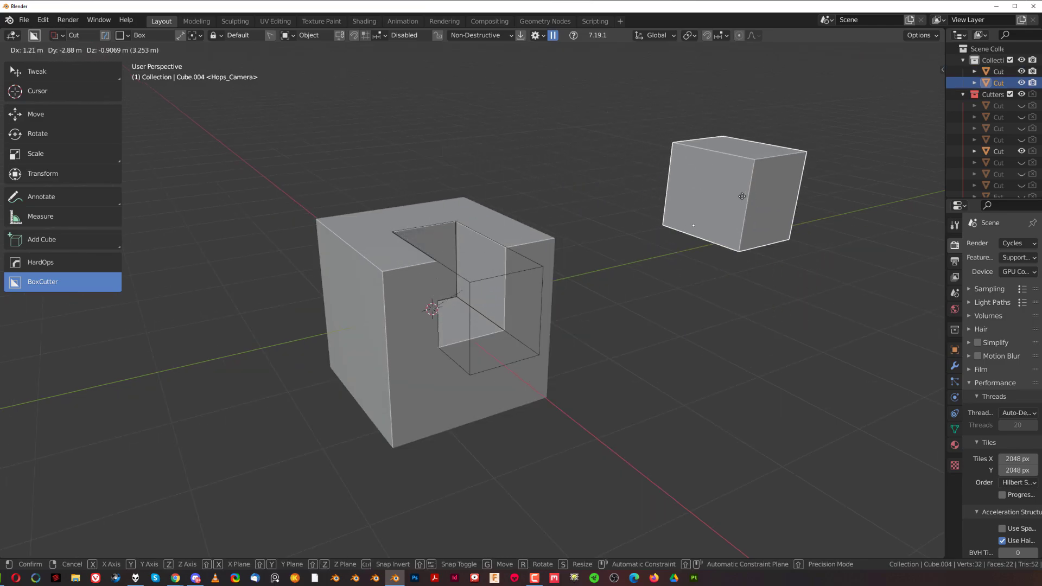
{"action": "right_click", "coordinate": [723, 181]}
{"action": "left_click", "coordinate": [535, 250]}
{"action": "key", "text": "g"}
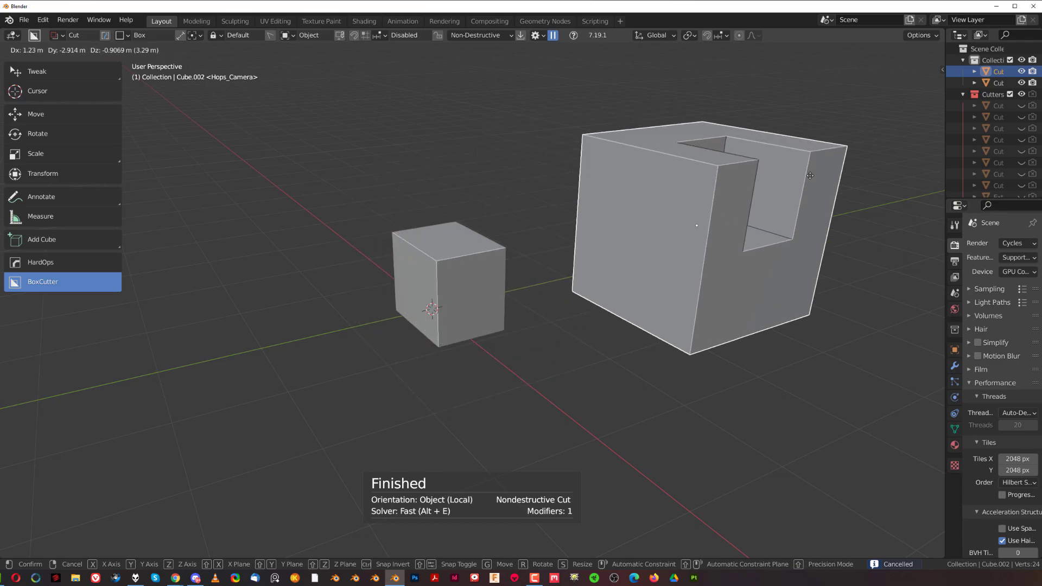
{"action": "right_click", "coordinate": [637, 264]}
- Move the main cube about 2.97 m in the negative Y direction, away from the slashed piece
{"action": "scroll", "coordinate": [636, 264], "scroll_direction": "down", "scroll_amount": 1}
{"action": "middle_click_drag", "start_coordinate": [637, 264], "coordinate": [617, 275]}
{"action": "key", "text": "g"}
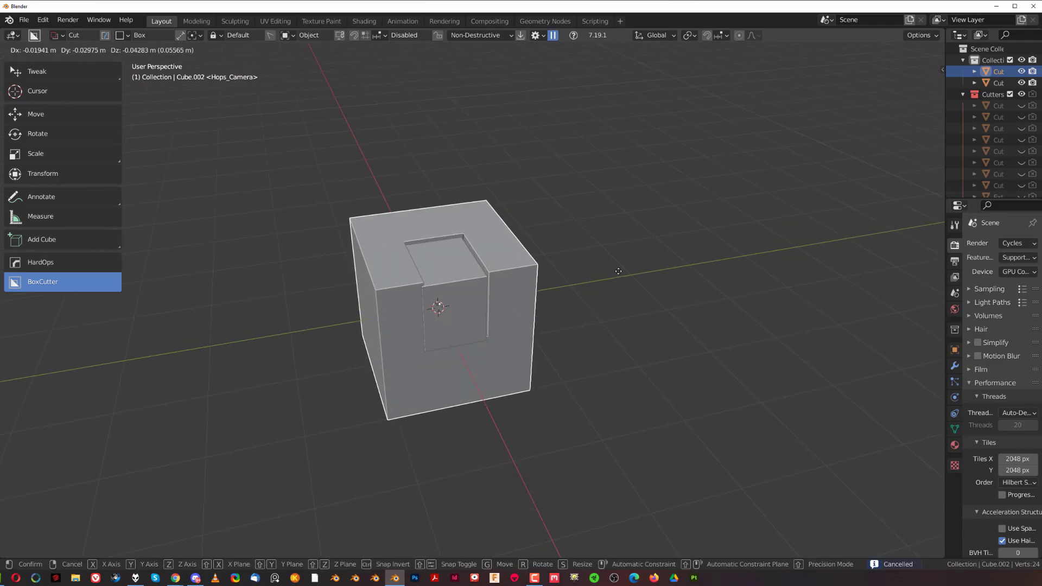
{"action": "left_click", "coordinate": [740, 263]}
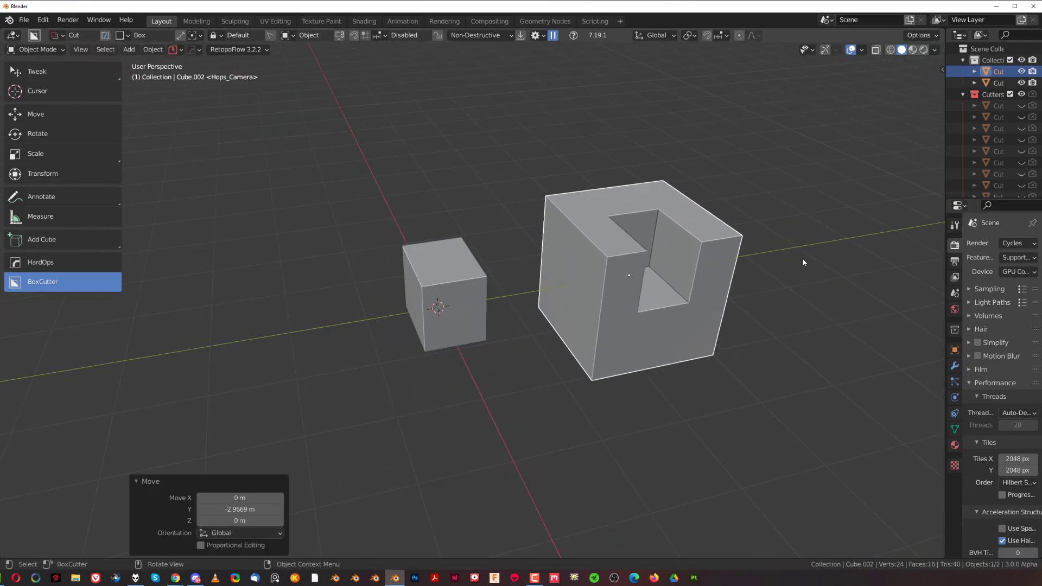
- Reveal the moved main cube's boolean cutter with HardOps Ever Scroll
{"action": "key", "text": "q"}
{"action": "mouse_move", "coordinate": [749, 253]}
{"action": "left_click", "coordinate": [729, 236]}
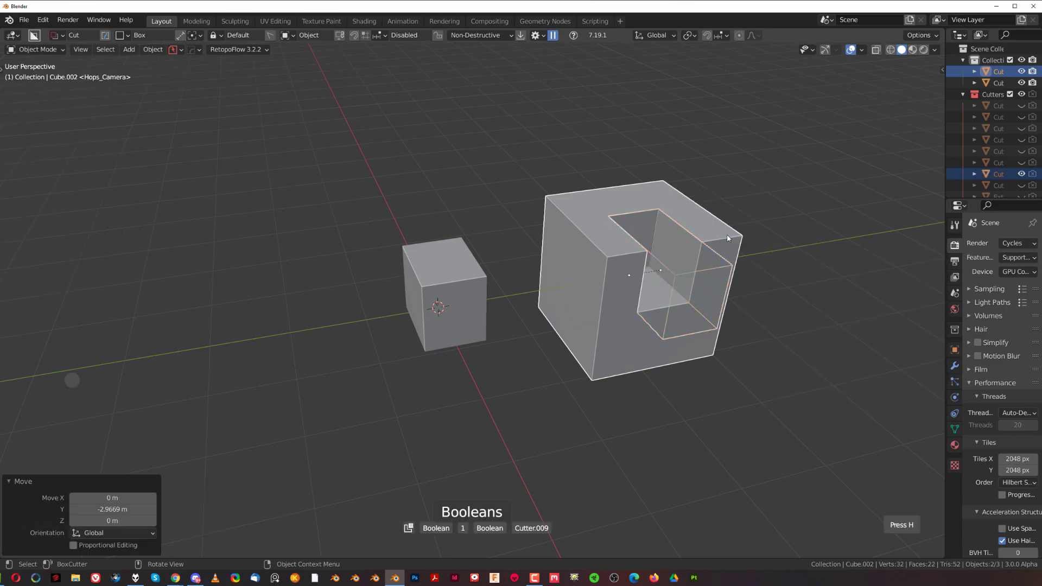
{"action": "left_click", "coordinate": [727, 237]}
- Select the smaller slashed piece and reveal its own boolean cutter with Ever Scroll
{"action": "left_click", "coordinate": [461, 275]}
{"action": "scroll", "coordinate": [461, 281], "scroll_direction": "up", "scroll_amount": 3}
{"action": "middle_click_drag", "start_coordinate": [464, 288], "coordinate": [529, 260]}
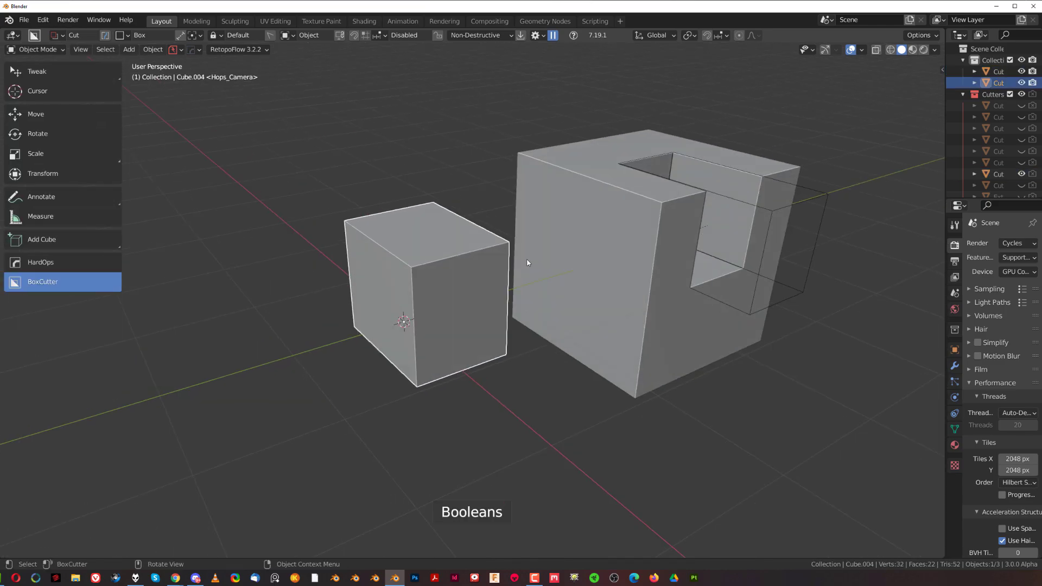
{"action": "key", "text": "q"}
{"action": "left_click", "coordinate": [529, 259]}
{"action": "left_click", "coordinate": [529, 259]}
{"action": "scroll", "coordinate": [515, 286], "scroll_direction": "down", "scroll_amount": 2}
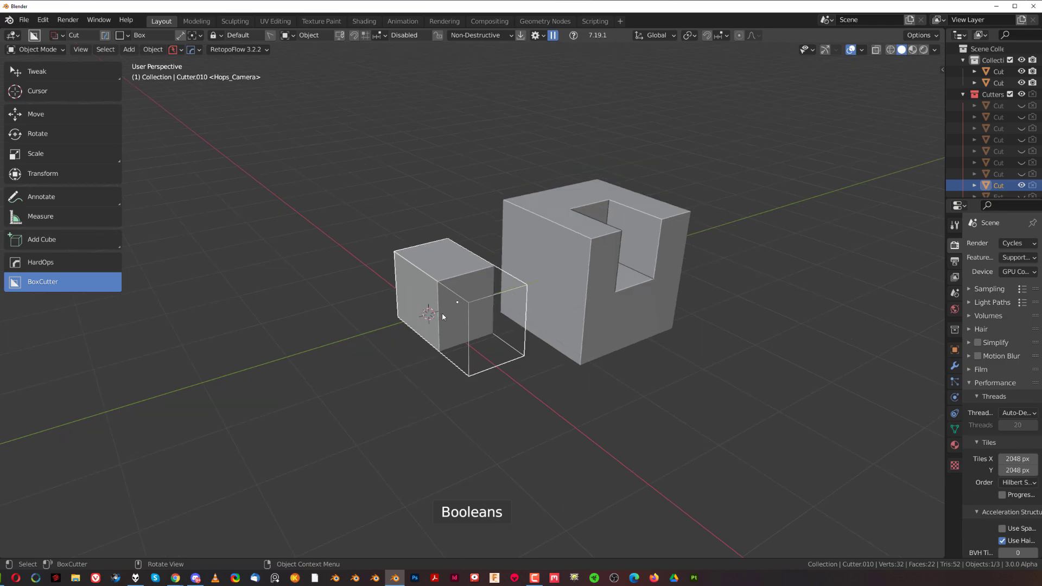
{"action": "scroll", "coordinate": [445, 300], "scroll_direction": "up", "scroll_amount": 3}
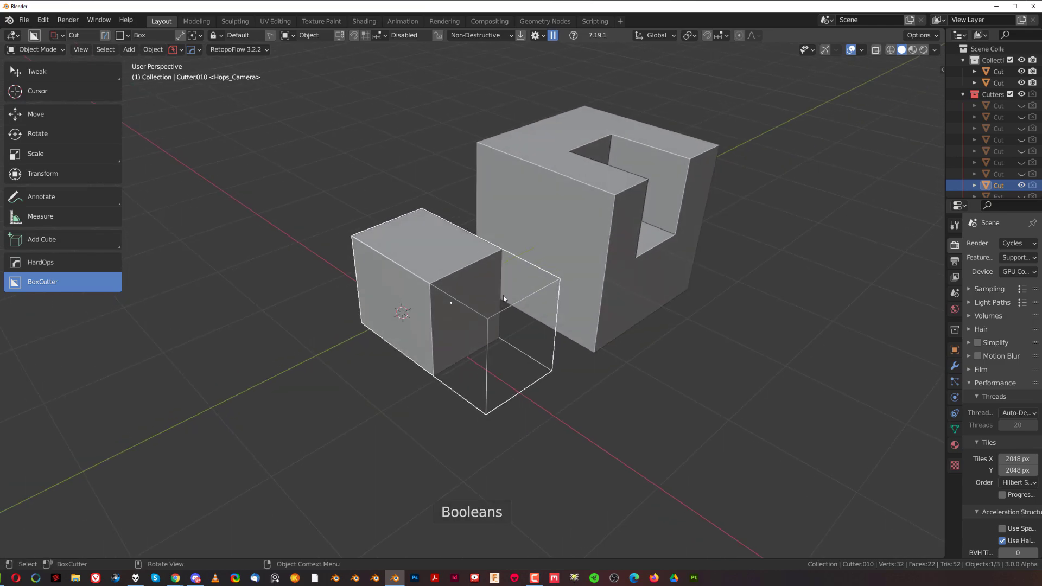
- Delete both the main cube and the slashed piece along with the revealed cutter
{"action": "left_click", "coordinate": [497, 316]}
{"action": "left_click", "coordinate": [498, 319], "text": "shift"}
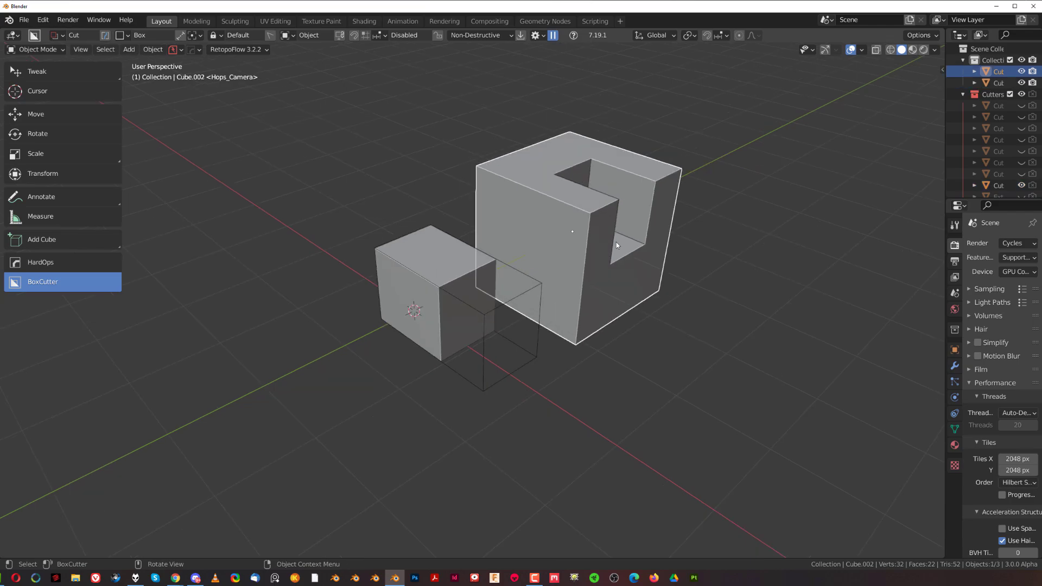
{"action": "key", "text": "Delete"}
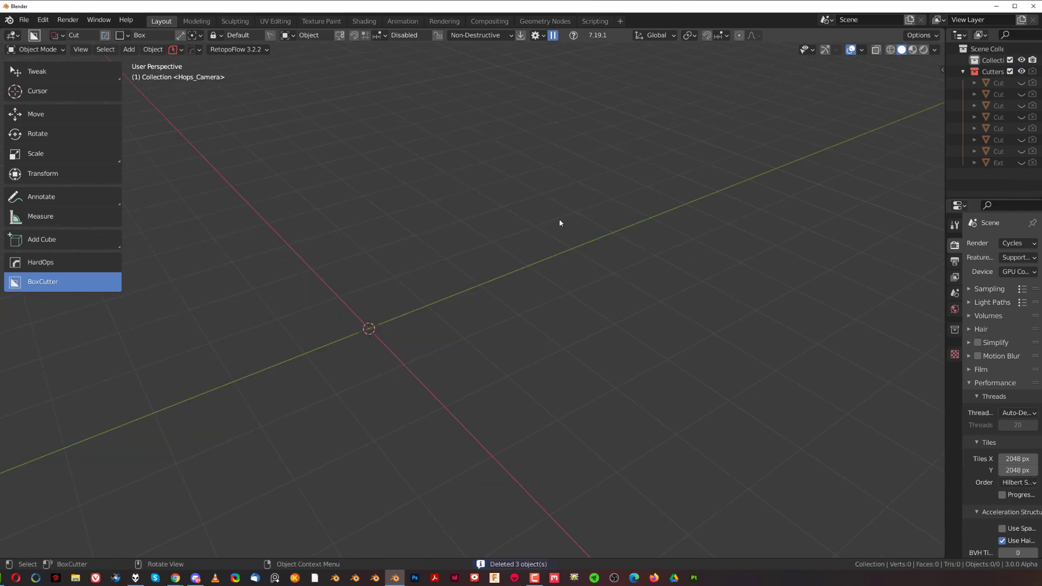
- Add a new cube mesh and flatten it into a thin slab by scaling it to about 0.086 along Z
{"action": "key", "text": "shift+a"}
{"action": "mouse_move", "coordinate": [473, 260]}
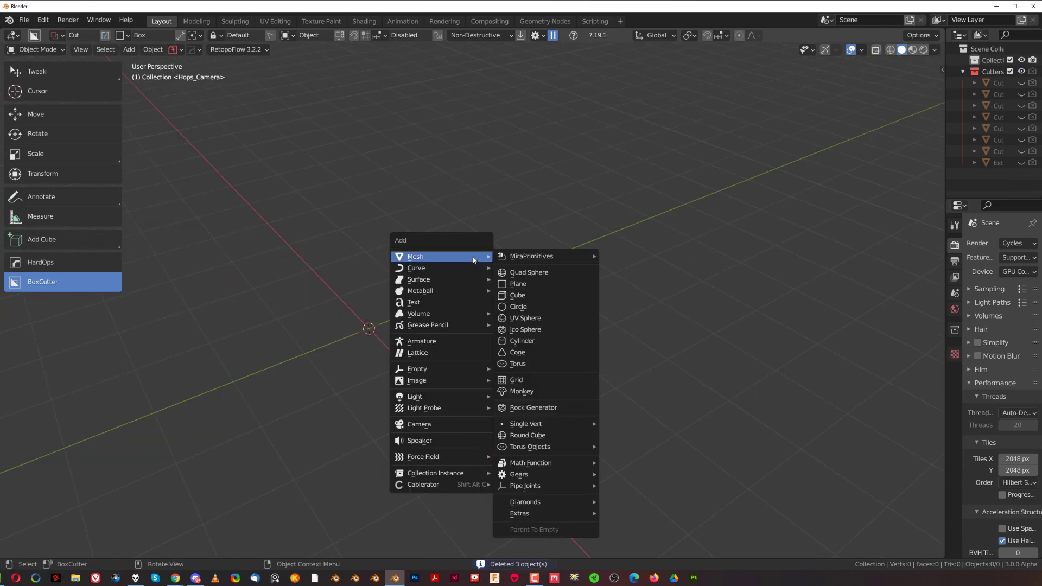
{"action": "left_click", "coordinate": [529, 296]}
{"action": "key", "text": "s"}
{"action": "key", "text": "z"}
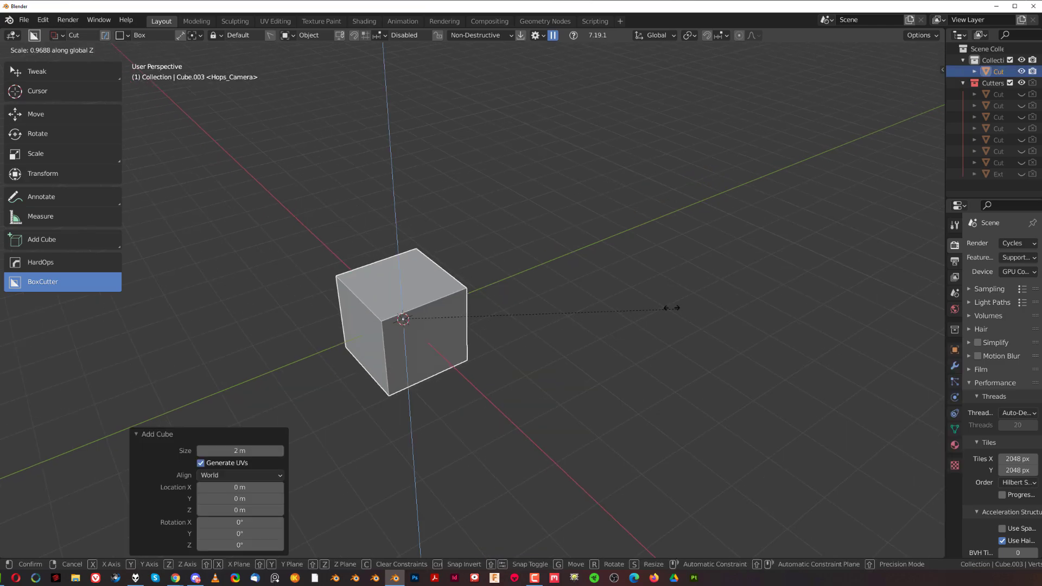
{"action": "left_click", "coordinate": [428, 331]}
{"action": "middle_click_drag", "start_coordinate": [490, 309], "coordinate": [564, 266], "text": "shift"}
{"action": "scroll", "coordinate": [563, 276], "scroll_direction": "up", "scroll_amount": 7}
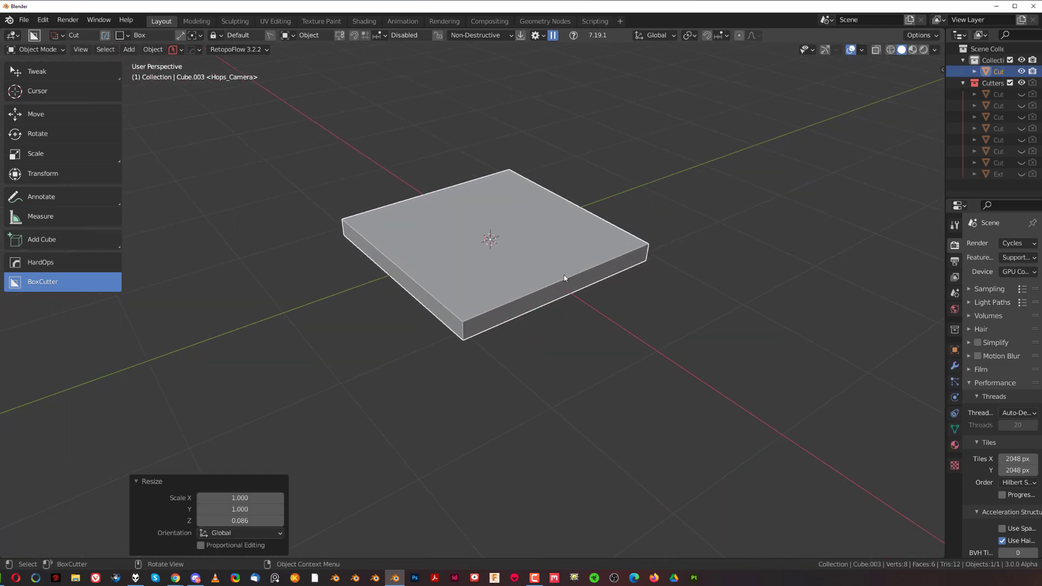
{"action": "left_click_drag", "start_coordinate": [588, 258], "coordinate": [616, 332]}
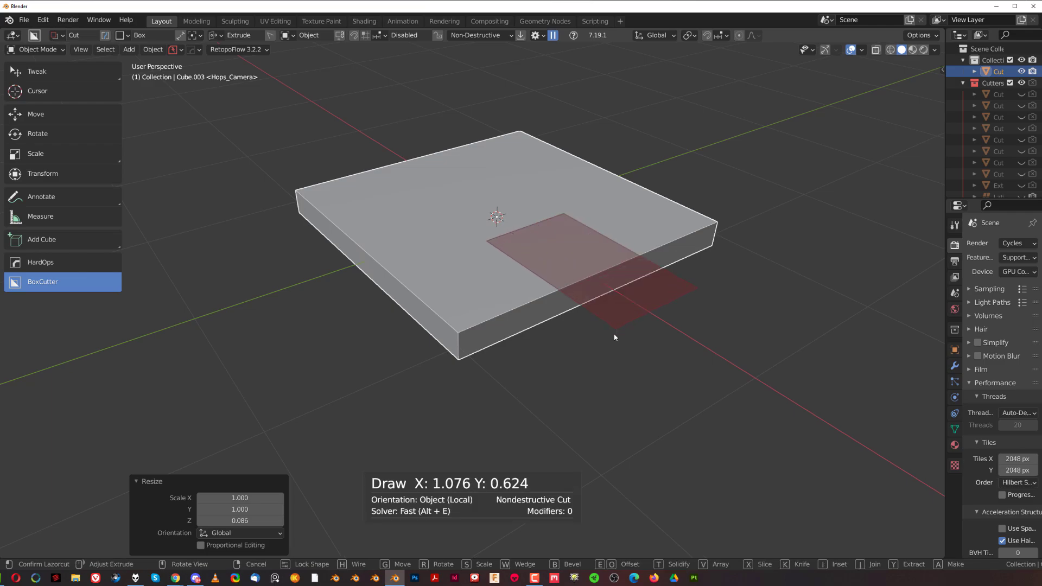
{"action": "right_click", "coordinate": [600, 421]}
{"action": "scroll", "coordinate": [590, 347], "scroll_direction": "down", "scroll_amount": 2}
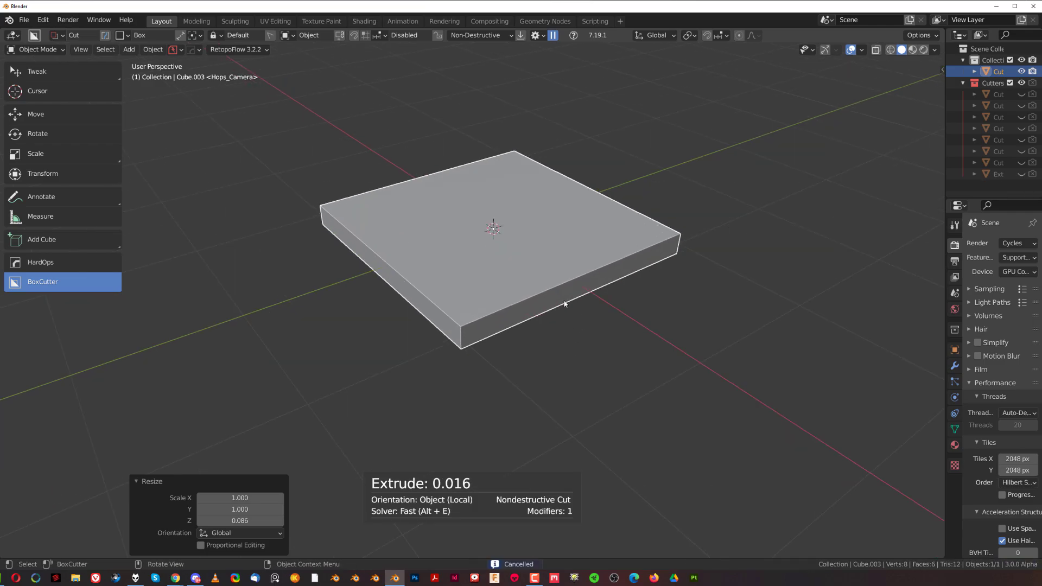
{"action": "left_click_drag", "start_coordinate": [537, 226], "coordinate": [601, 340]}
{"action": "right_click", "coordinate": [589, 412]}
- Switch the cutter shape to Circle and draw a circular cut about 1.06 wide at the centre of the slab's top face
{"action": "key", "text": "d"}
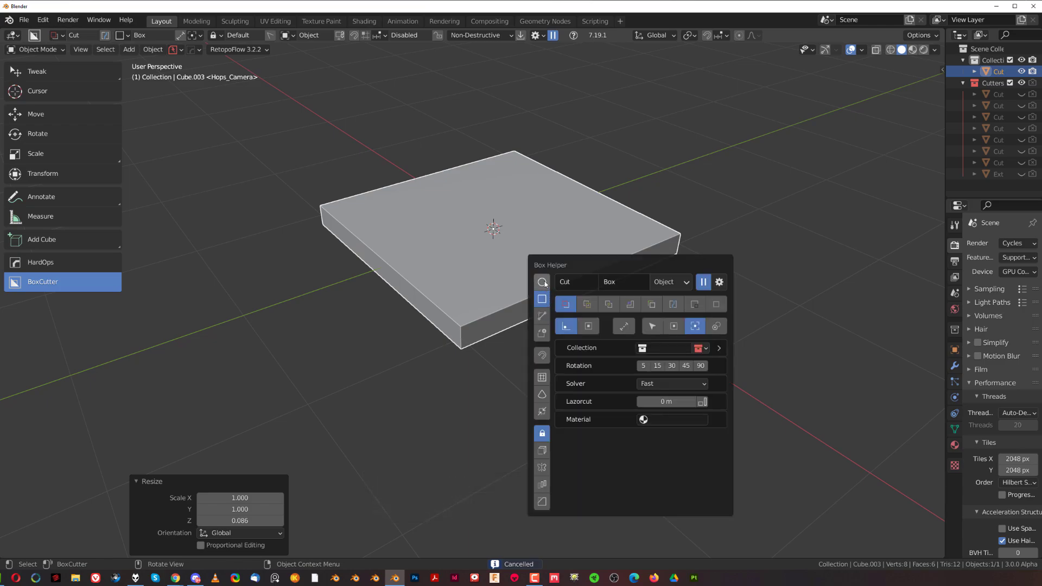
{"action": "left_click", "coordinate": [541, 282]}
{"action": "scroll", "coordinate": [496, 226], "scroll_direction": "up", "scroll_amount": 4}
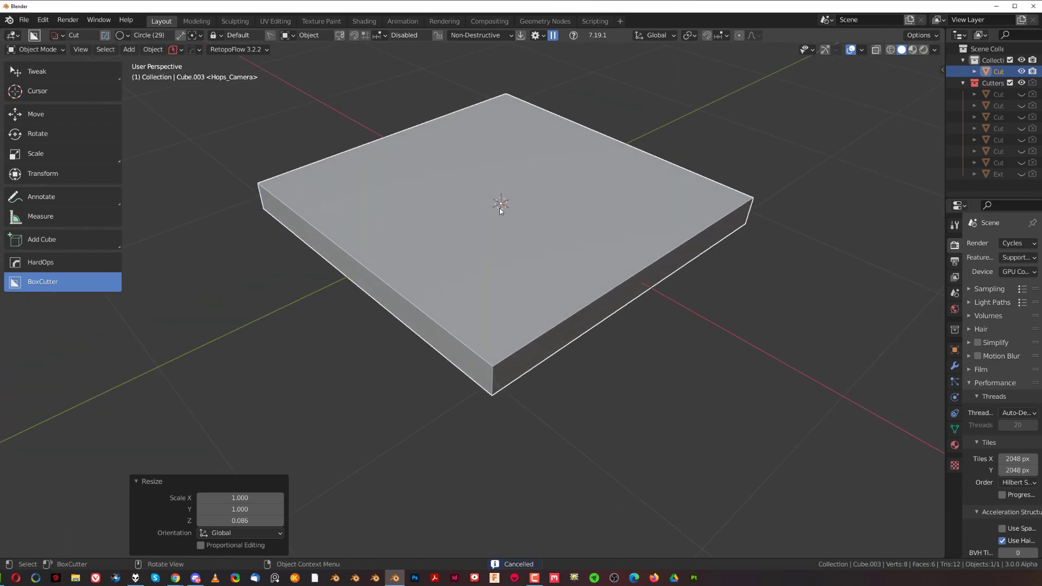
{"action": "left_click_drag", "start_coordinate": [498, 208], "coordinate": [573, 249]}
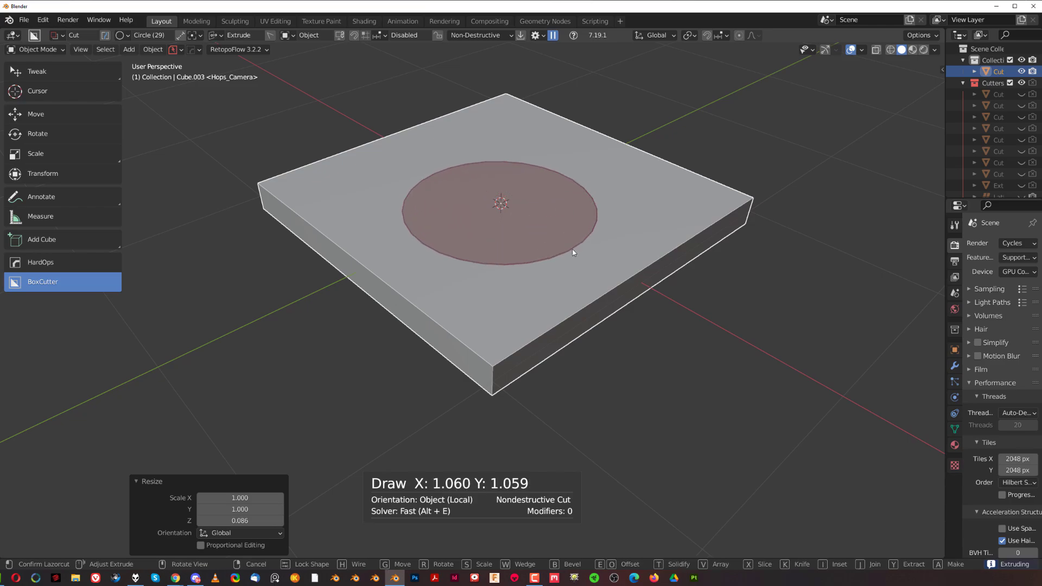
- Raise the circle cutter's vertex count to 55 during the extrusion and discard that cut
{"action": "scroll", "coordinate": [568, 262], "scroll_direction": "up", "scroll_amount": 9, "text": "shift"}
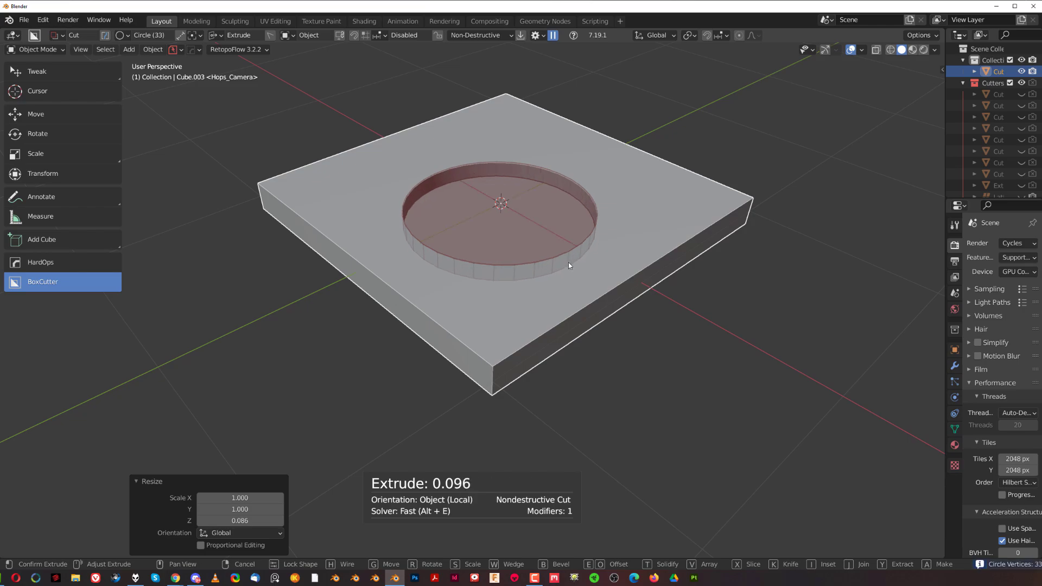
{"action": "scroll", "coordinate": [565, 263], "scroll_direction": "up", "scroll_amount": 8, "text": "shift"}
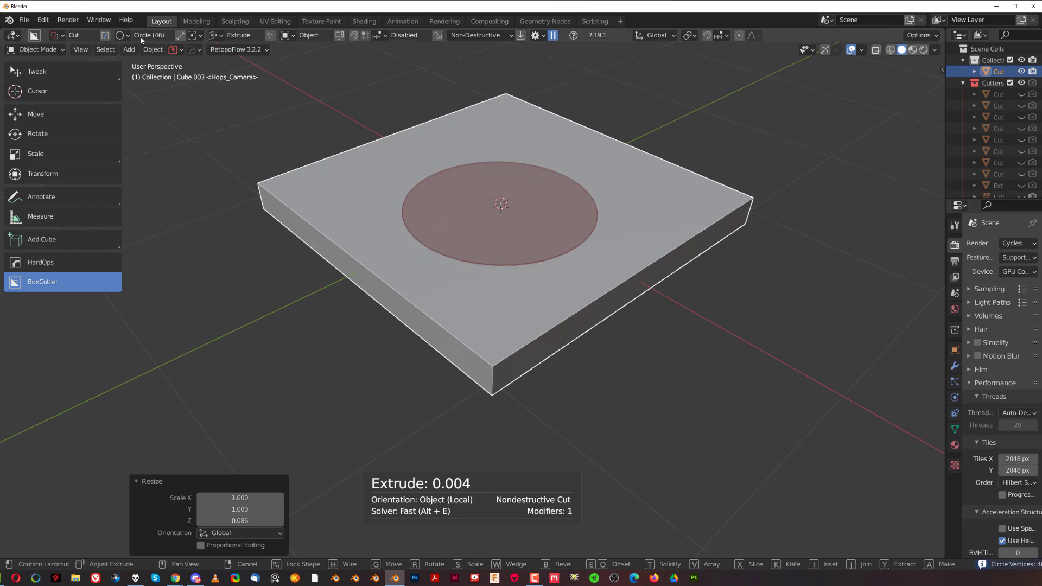
{"action": "scroll", "coordinate": [553, 241], "scroll_direction": "up", "scroll_amount": 12, "text": "shift"}
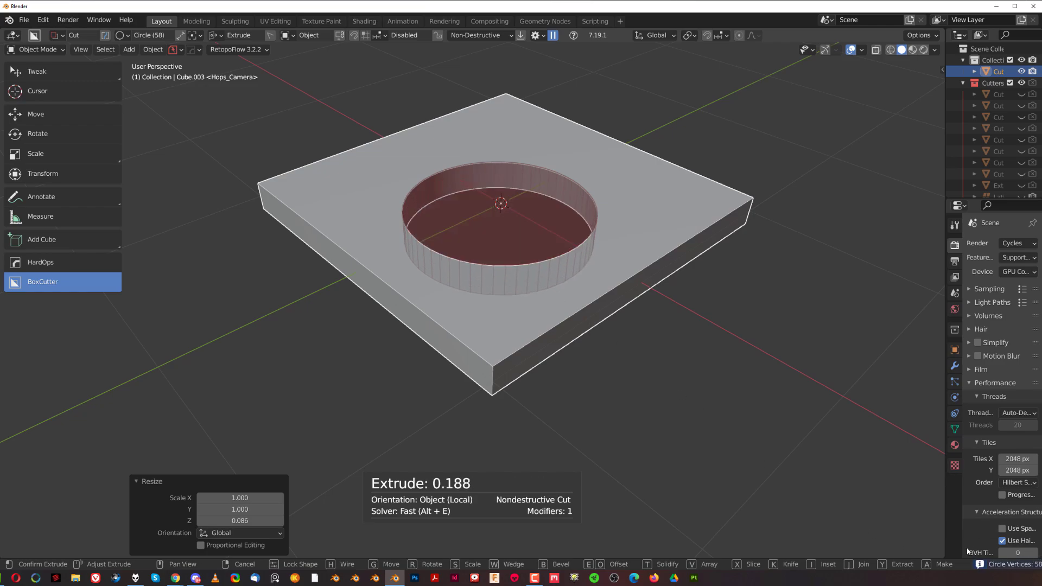
{"action": "middle_click_drag", "start_coordinate": [480, 259], "coordinate": [507, 260], "text": "shift"}
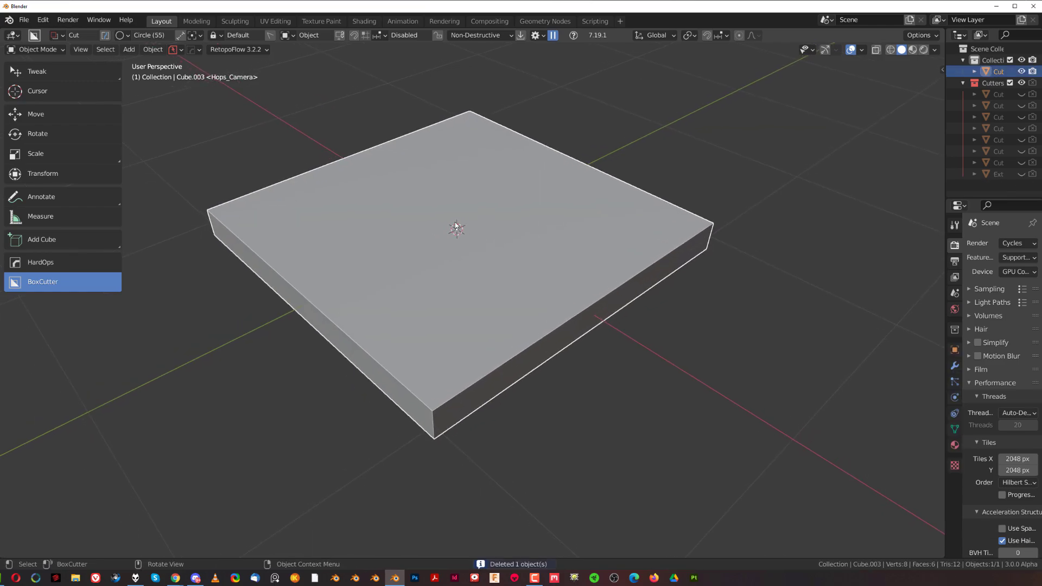
{"action": "mouse_move", "coordinate": [457, 229]}
{"action": "left_mouse_down"}
{"action": "mouse_move", "coordinate": [534, 250]}
{"action": "mouse_move", "coordinate": [530, 260]}
{"action": "mouse_move", "coordinate": [523, 252]}
{"action": "left_mouse_up"}
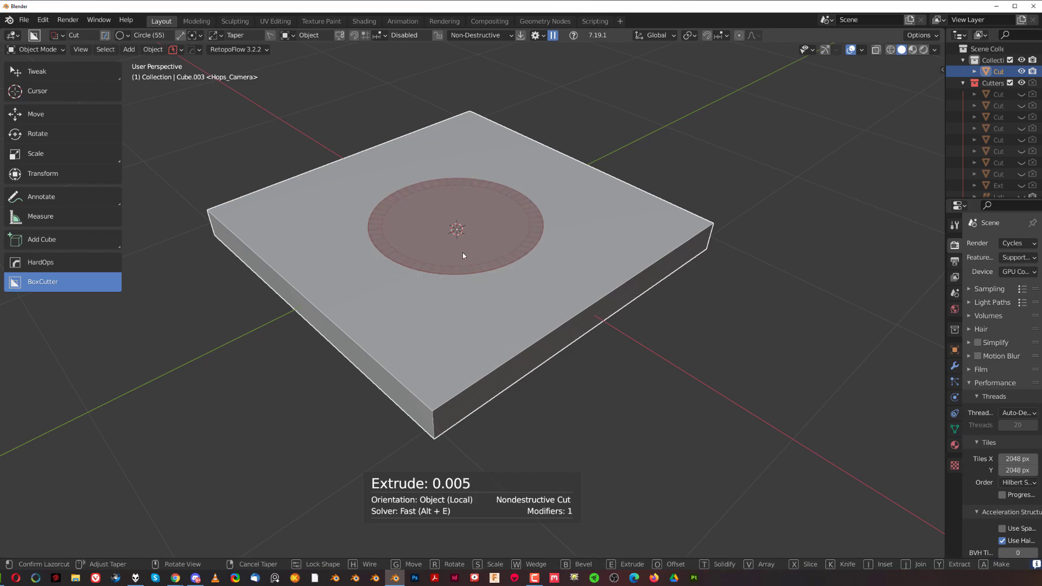
{"action": "key", "text": "e"}
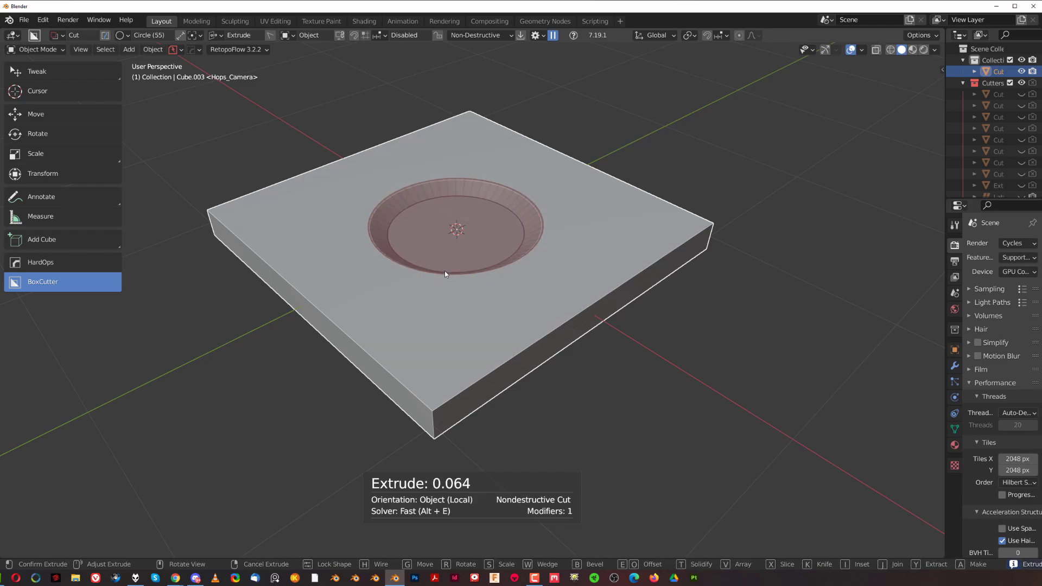
{"action": "key", "text": "Tab"}
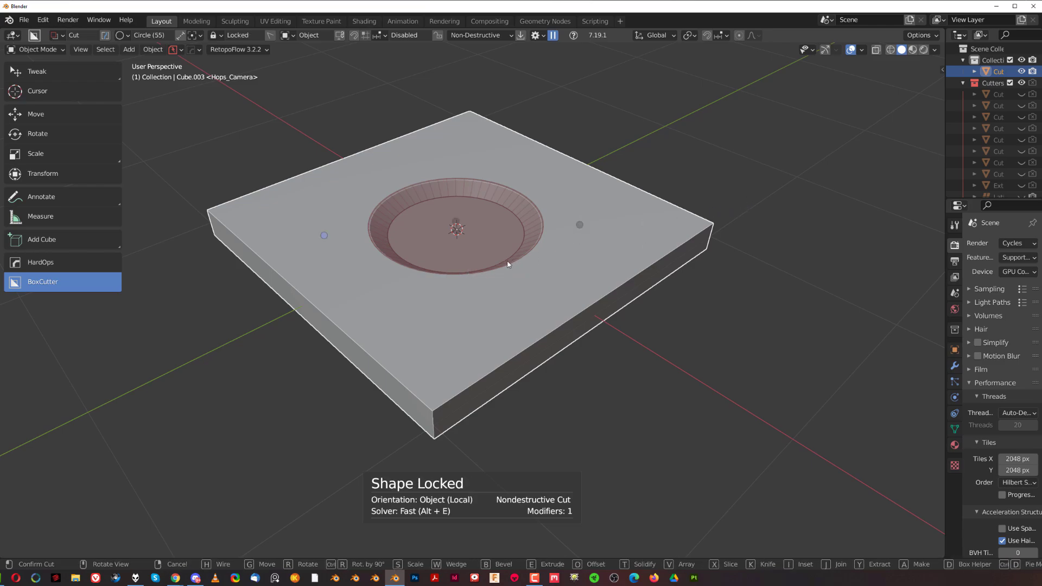
{"action": "right_click", "coordinate": [534, 247]}
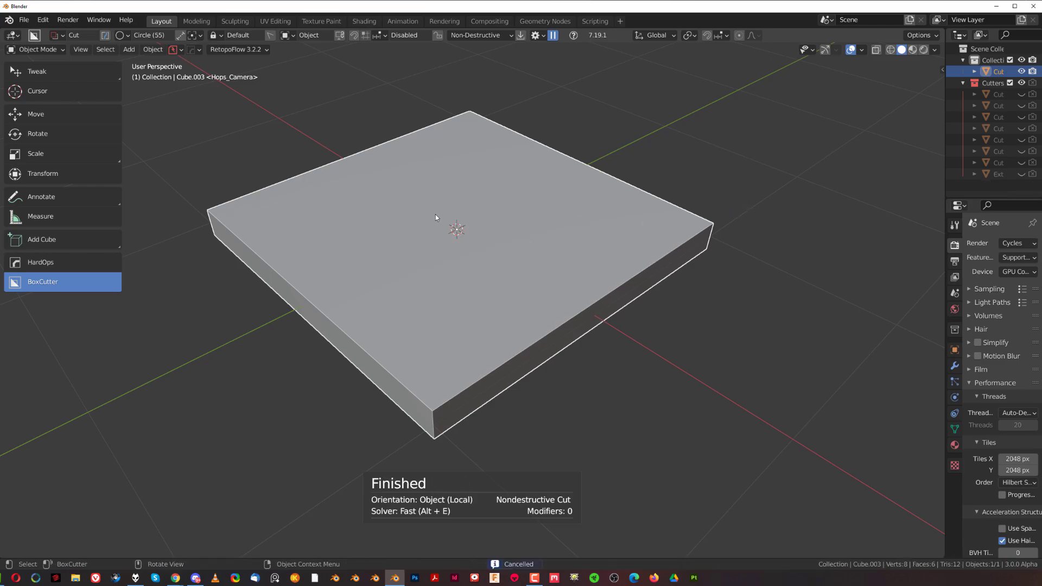
- Cut a tapered circular recess near the centre of the slab's top face with a bevel width of about 0.099
{"action": "mouse_move", "coordinate": [436, 215]}
{"action": "left_mouse_down"}
{"action": "mouse_move", "coordinate": [527, 251]}
{"action": "mouse_move", "coordinate": [511, 258]}
{"action": "left_mouse_up"}
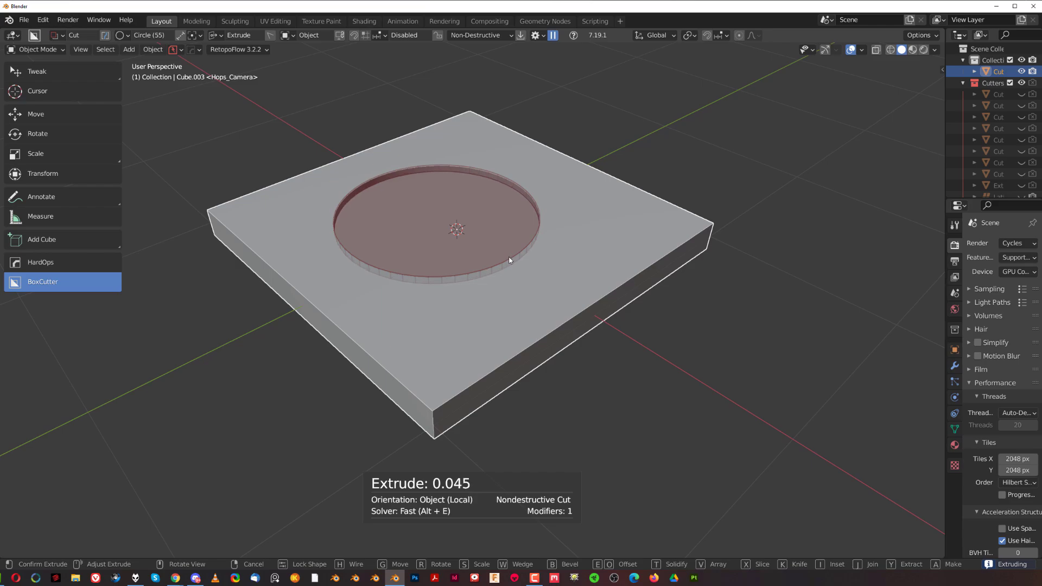
{"action": "key", "text": "shift+t"}
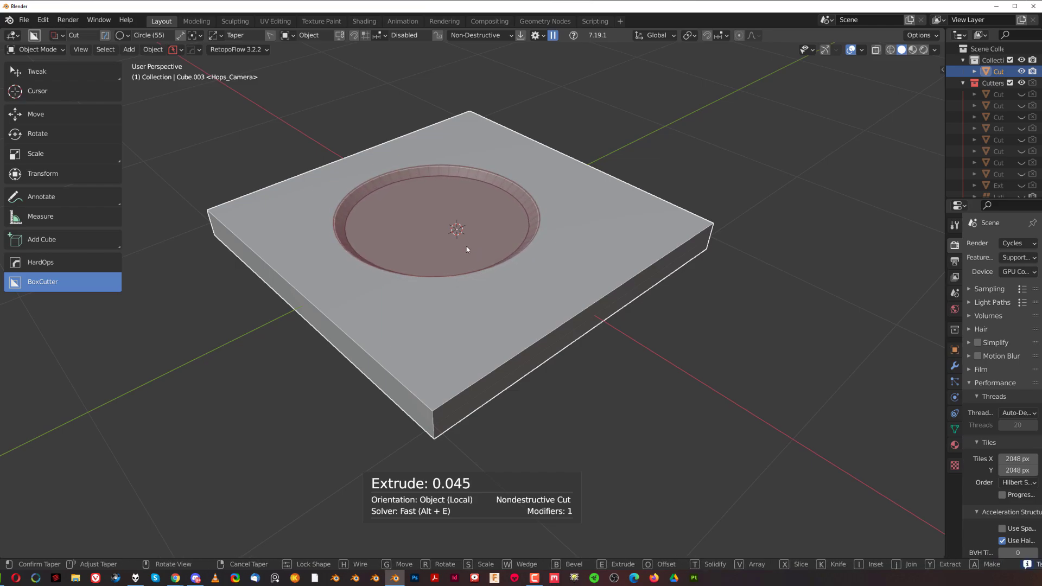
{"action": "key", "text": "b"}
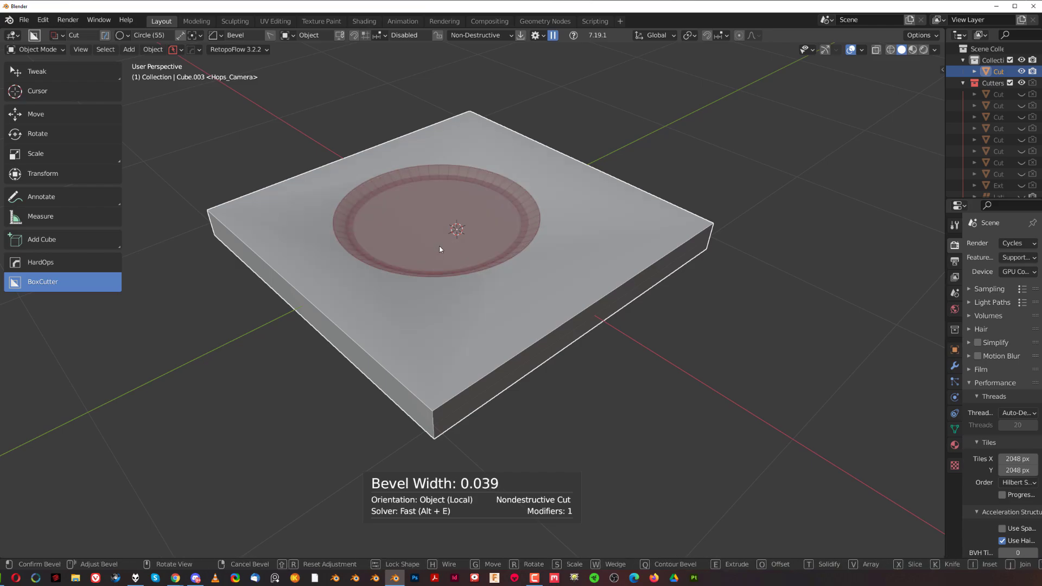
{"action": "key", "text": "e"}
{"action": "left_click_drag", "start_coordinate": [434, 246], "coordinate": [461, 254]}
{"action": "key", "text": "b"}
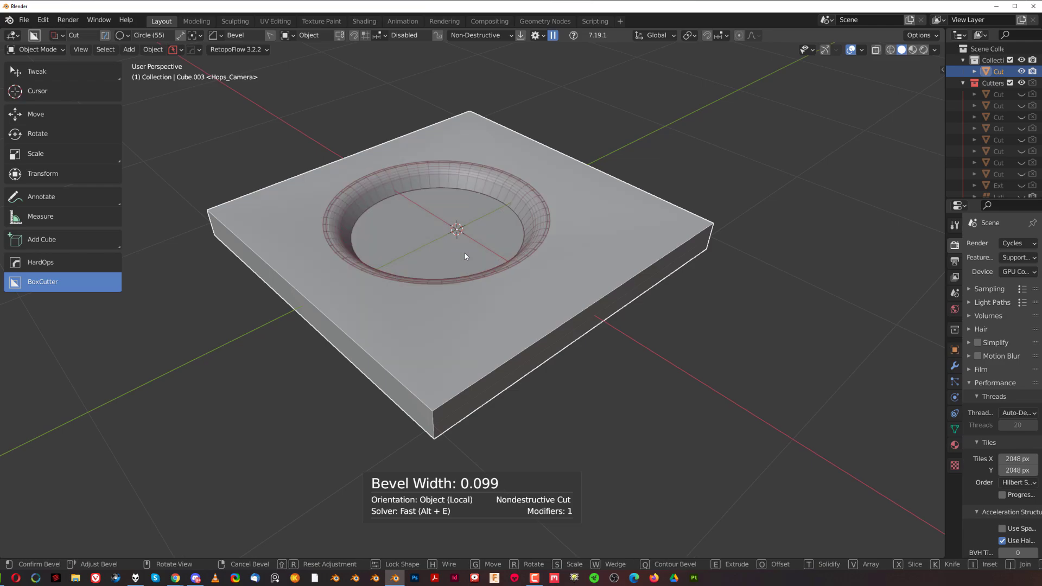
{"action": "left_click", "coordinate": [482, 253]}
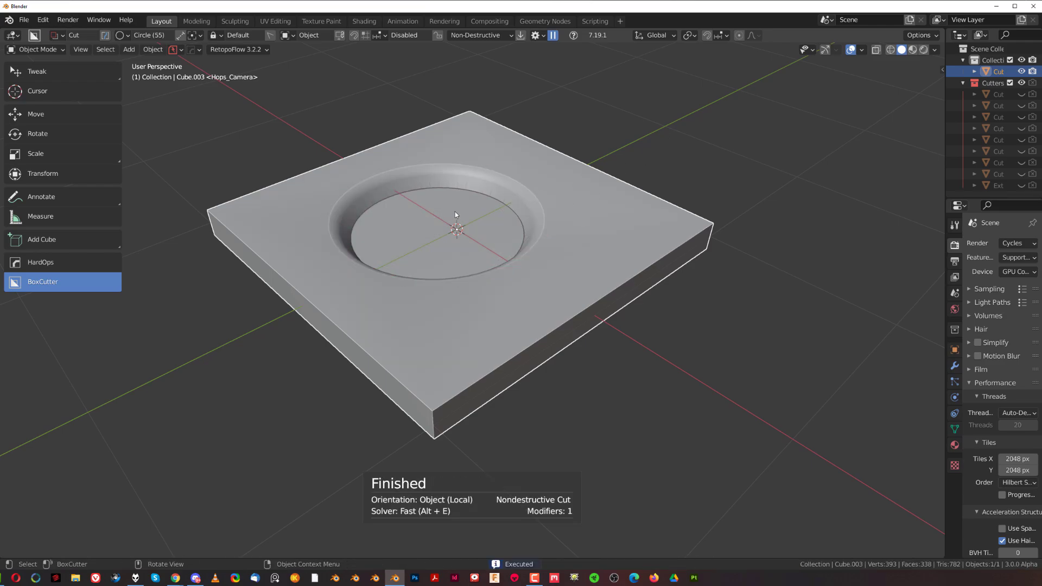
- Add a HardOps bevel to the slab with 3 segments, about 0.032 width, 30° angle limit and 60° autosmooth
{"action": "middle_click_drag", "start_coordinate": [455, 211], "coordinate": [557, 237]}
{"action": "key", "text": "q"}
{"action": "left_click", "coordinate": [556, 231]}
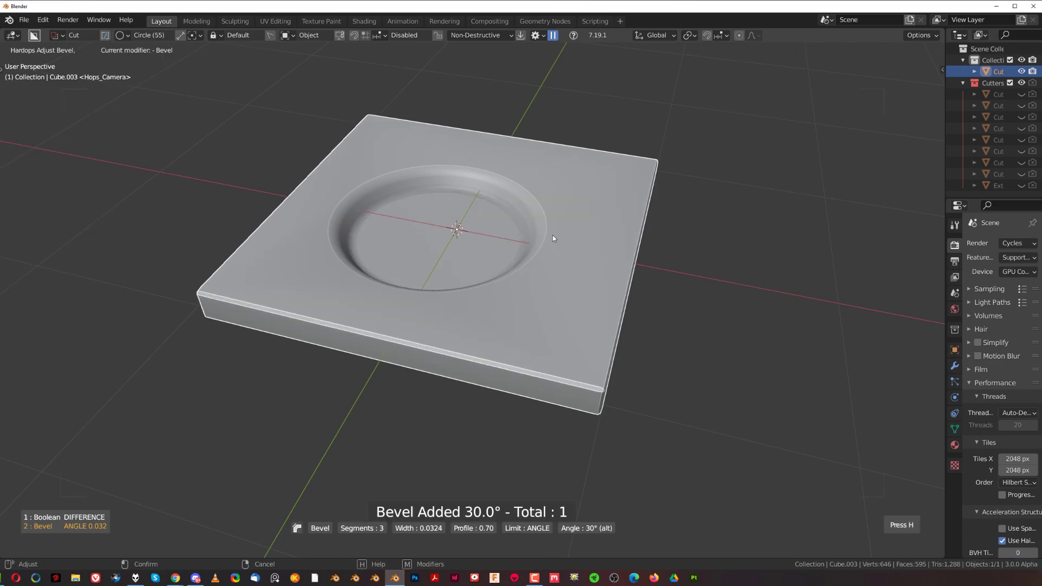
{"action": "key", "text": "s"}
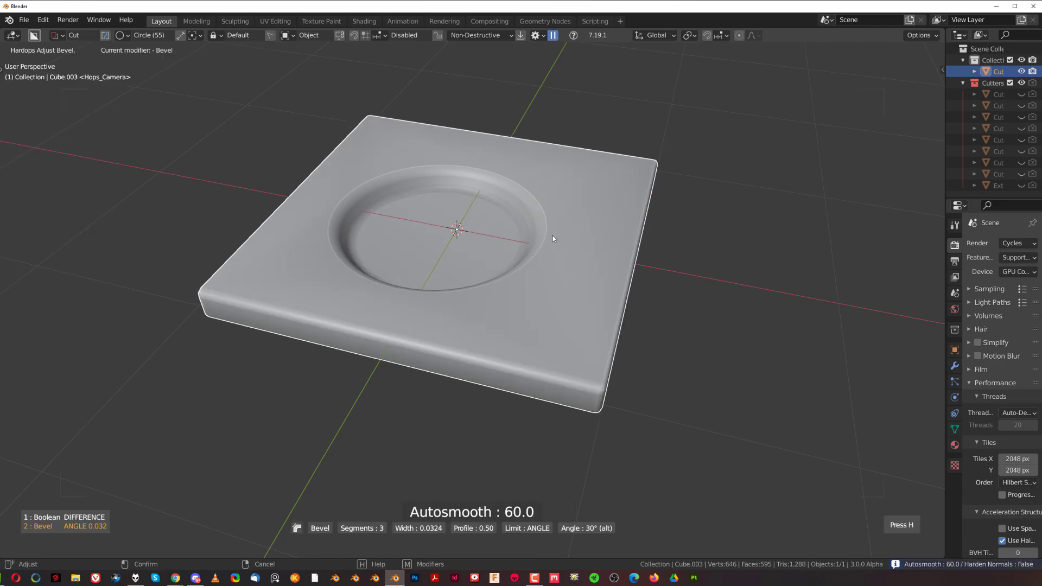
{"action": "left_click", "coordinate": [552, 235]}
- Add a cube and move it about -2.86 m along Y, clear of the slab with the circular recess
{"action": "middle_click_drag", "start_coordinate": [530, 219], "coordinate": [451, 256]}
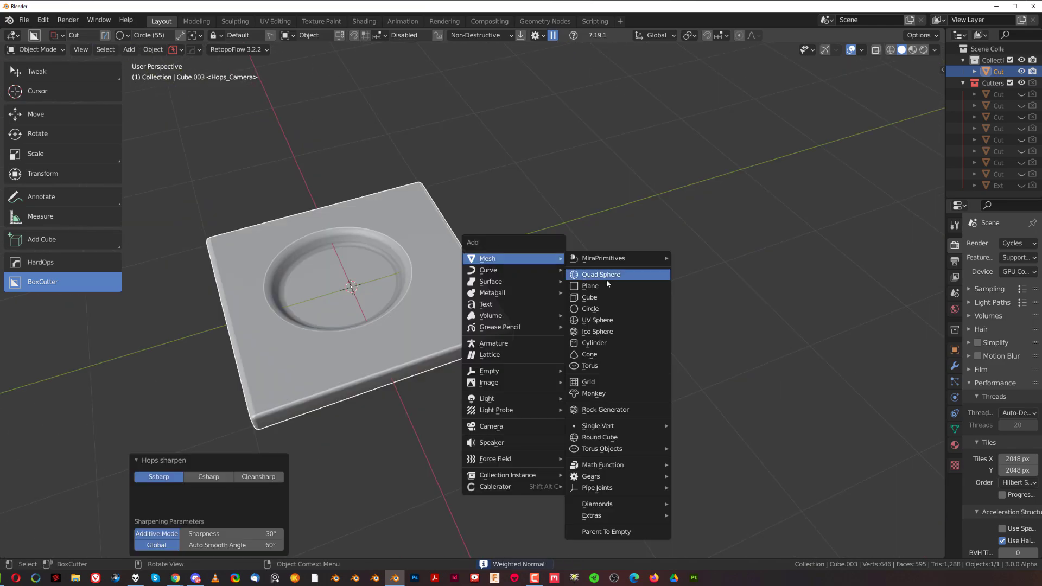
{"action": "left_click", "coordinate": [619, 299]}
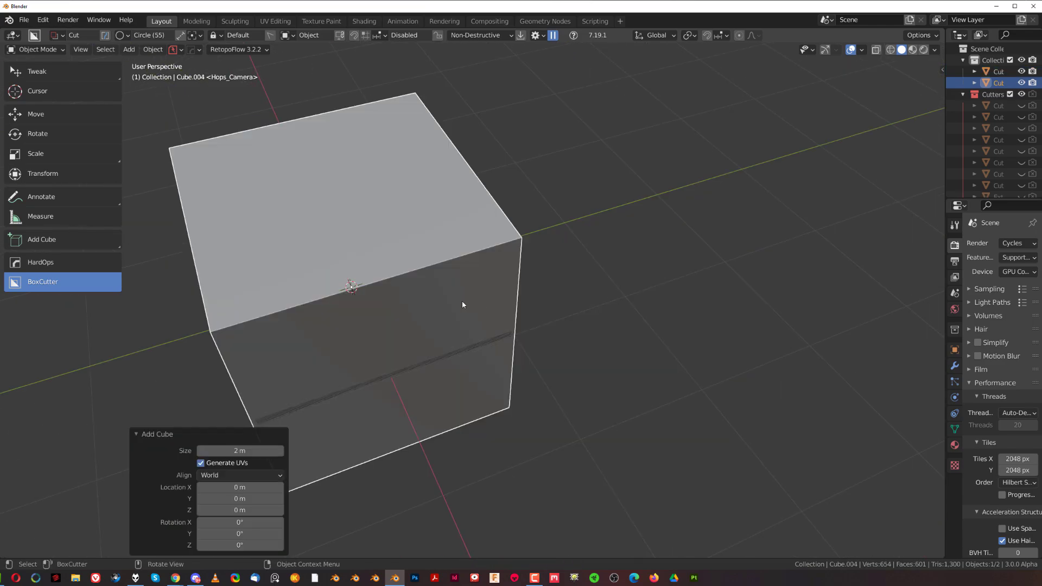
{"action": "key", "text": "g"}
{"action": "key", "text": "y"}
{"action": "left_click", "coordinate": [688, 267]}
{"action": "middle_click_drag", "start_coordinate": [688, 267], "coordinate": [594, 286], "text": "shift"}
- Flatten the new cube into a slab by scaling it to about 0.135 along Z
{"action": "key", "text": "s"}
{"action": "key", "text": "z"}
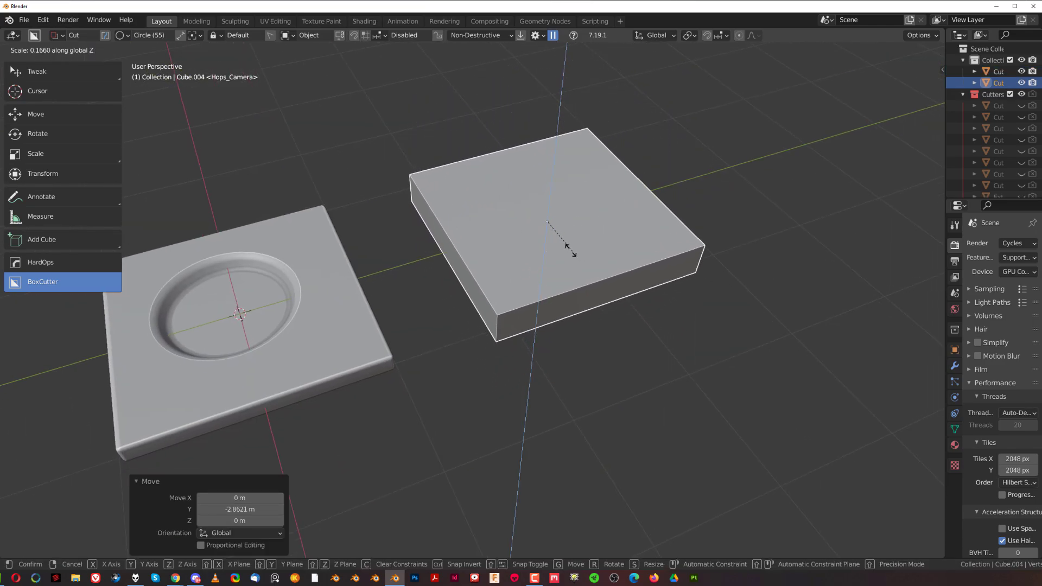
{"action": "left_click", "coordinate": [568, 245]}
- Set the BoxCutter circle shape type to Star
{"action": "scroll", "coordinate": [595, 222], "scroll_direction": "up", "scroll_amount": 1}
{"action": "middle_click_drag", "start_coordinate": [595, 224], "coordinate": [596, 234]}
{"action": "left_click", "coordinate": [123, 35]}
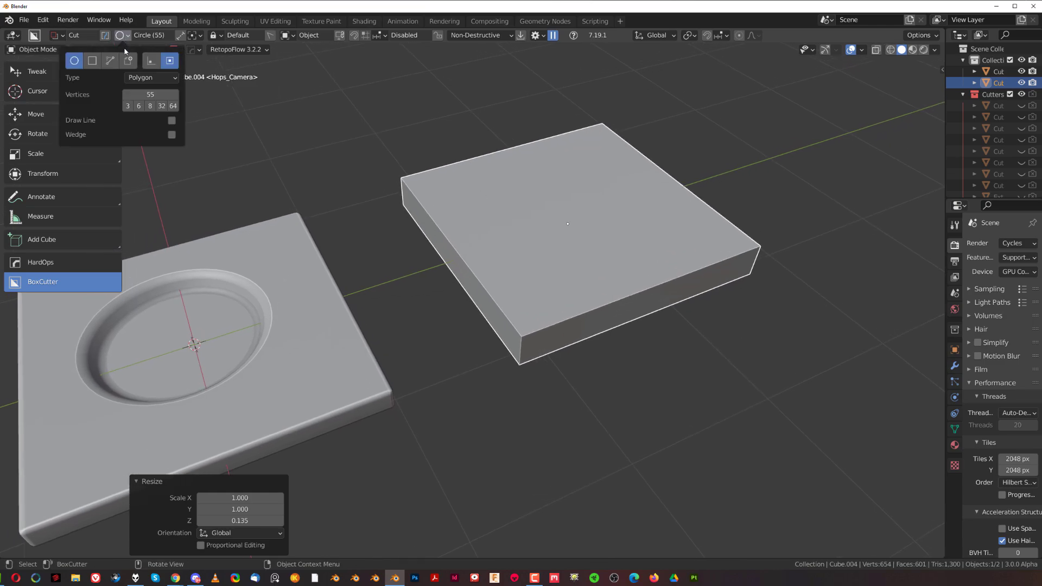
{"action": "left_click", "coordinate": [162, 85]}
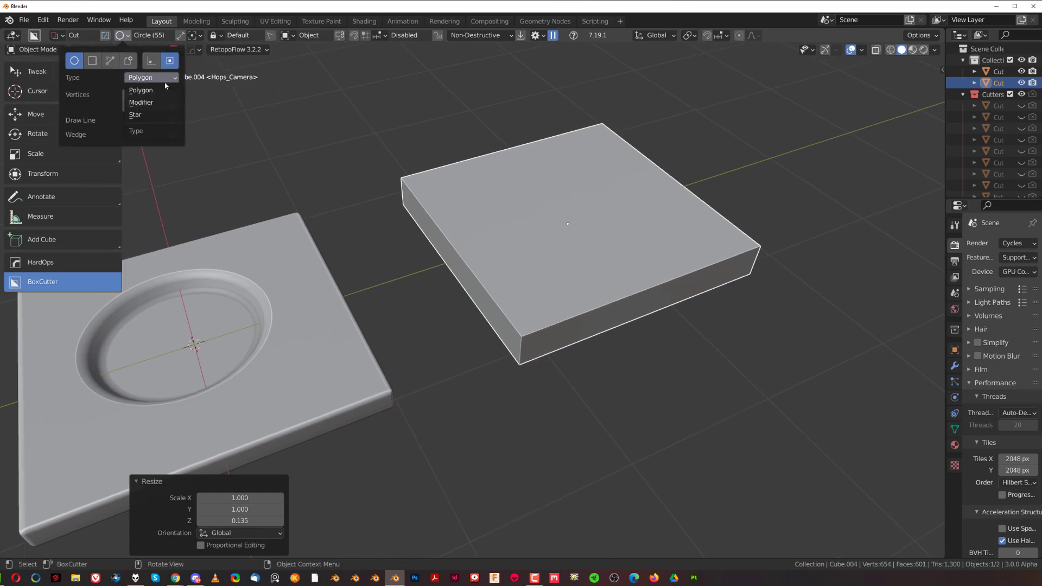
{"action": "left_click", "coordinate": [165, 116]}
- Draw a trial star cut at the centre of the second slab, reduce it to 5 points and discard the cut
{"action": "left_click_drag", "start_coordinate": [568, 223], "coordinate": [674, 226]}
{"action": "scroll", "coordinate": [735, 205], "scroll_direction": "down", "scroll_amount": 20}
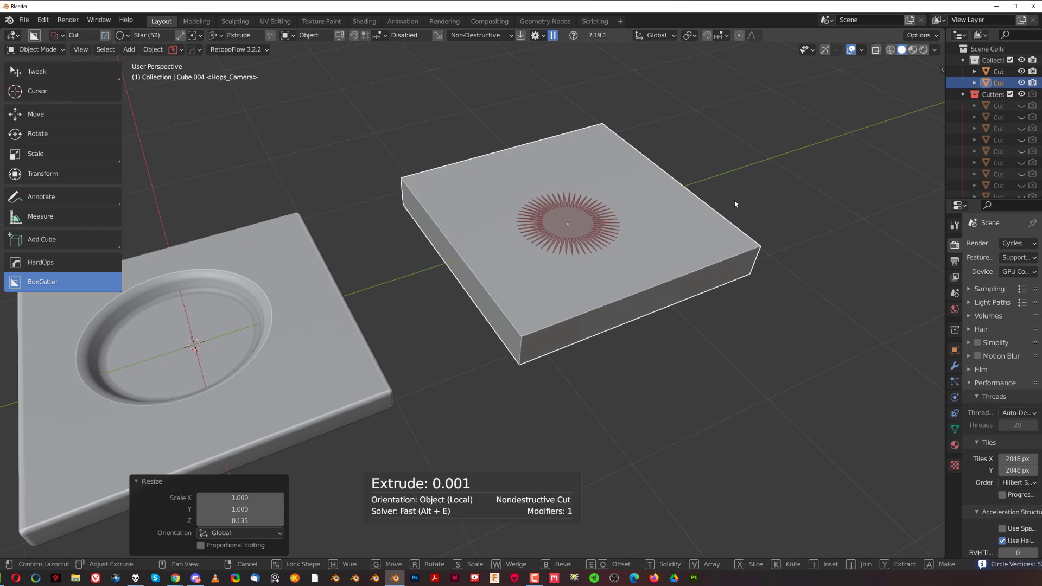
{"action": "scroll", "coordinate": [673, 212], "scroll_direction": "down", "scroll_amount": 20}
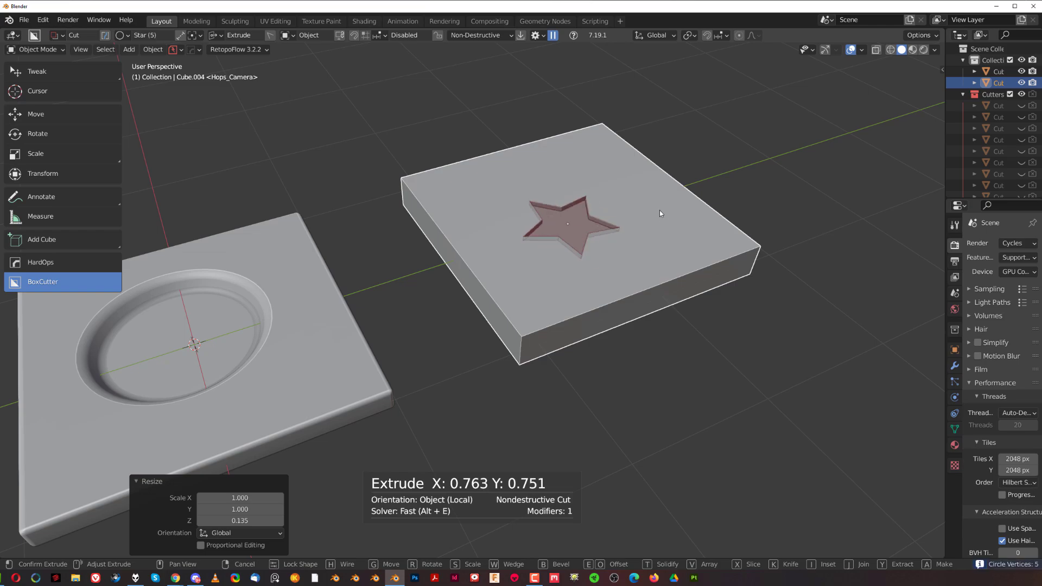
{"action": "key", "text": "e"}
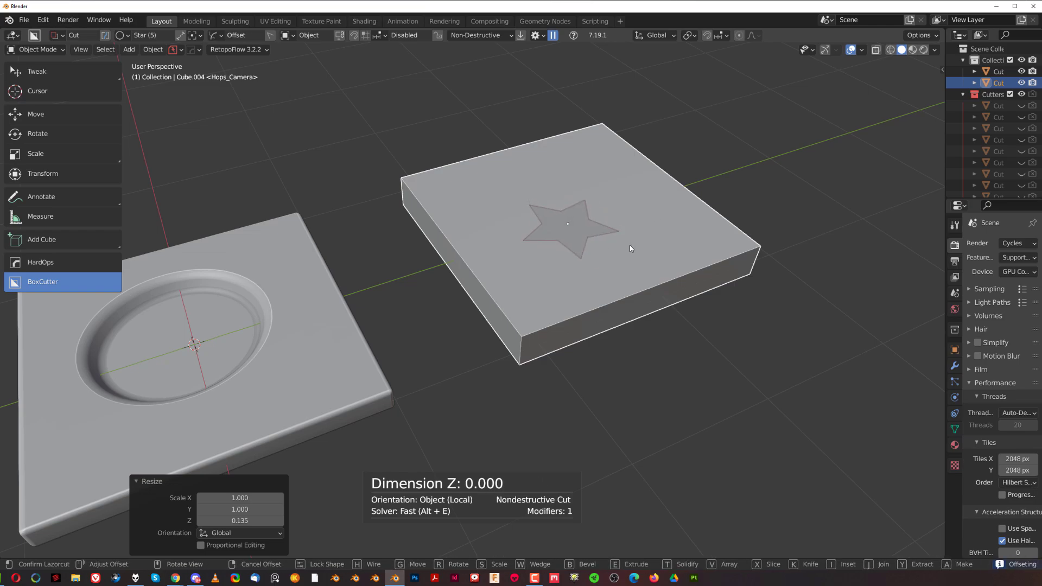
{"action": "key", "text": "e"}
{"action": "right_click", "coordinate": [622, 281]}
{"action": "right_click", "coordinate": [579, 226]}
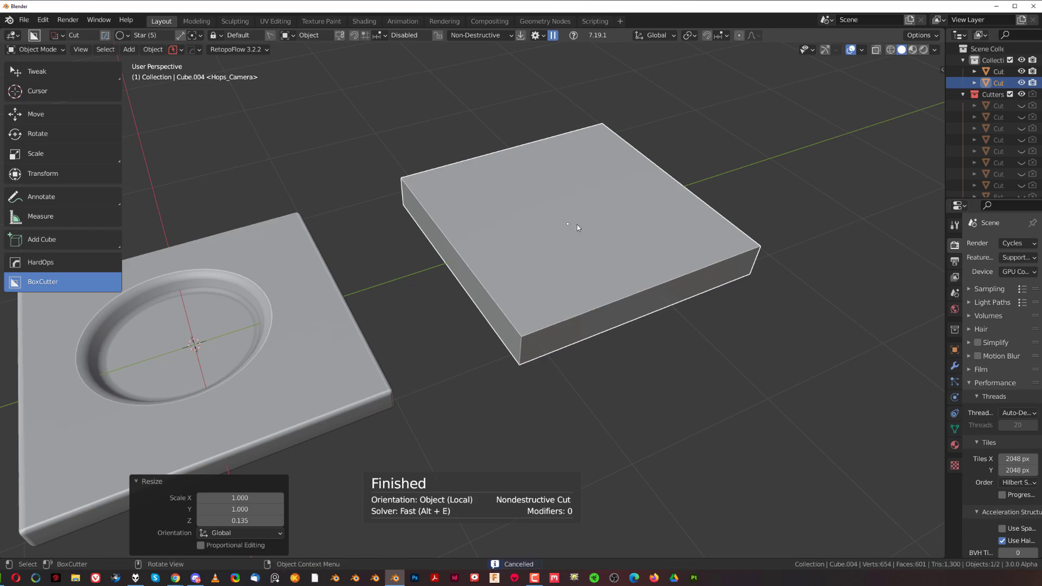
- Cut a tapered five-pointed star recess into the second slab's top face with a bevel width of about 0.084
{"action": "mouse_move", "coordinate": [562, 212]}
{"action": "left_mouse_down"}
{"action": "mouse_move", "coordinate": [599, 242]}
{"action": "mouse_move", "coordinate": [594, 250]}
{"action": "left_mouse_up"}
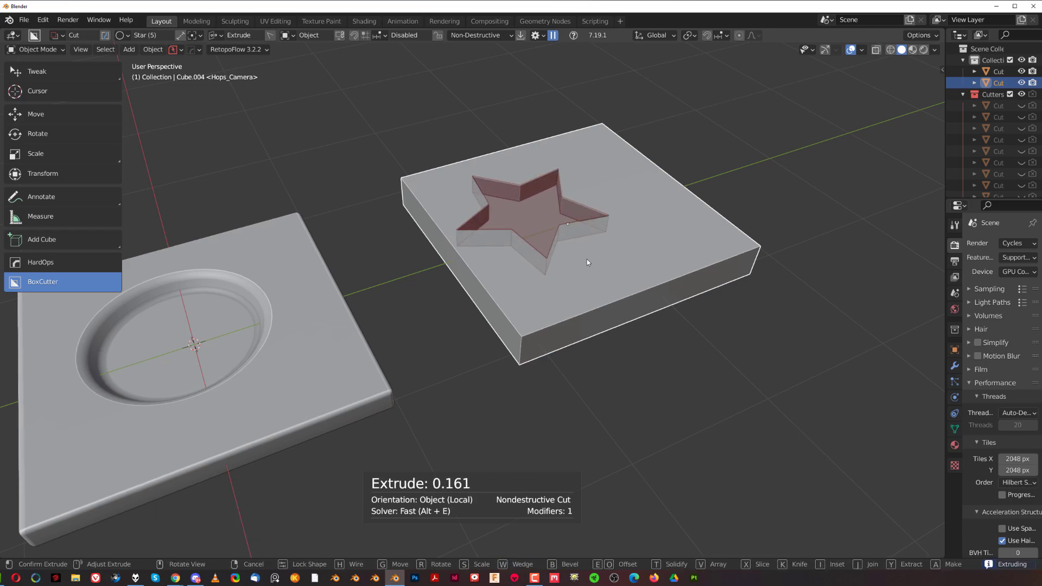
{"action": "key", "text": "shift+t"}
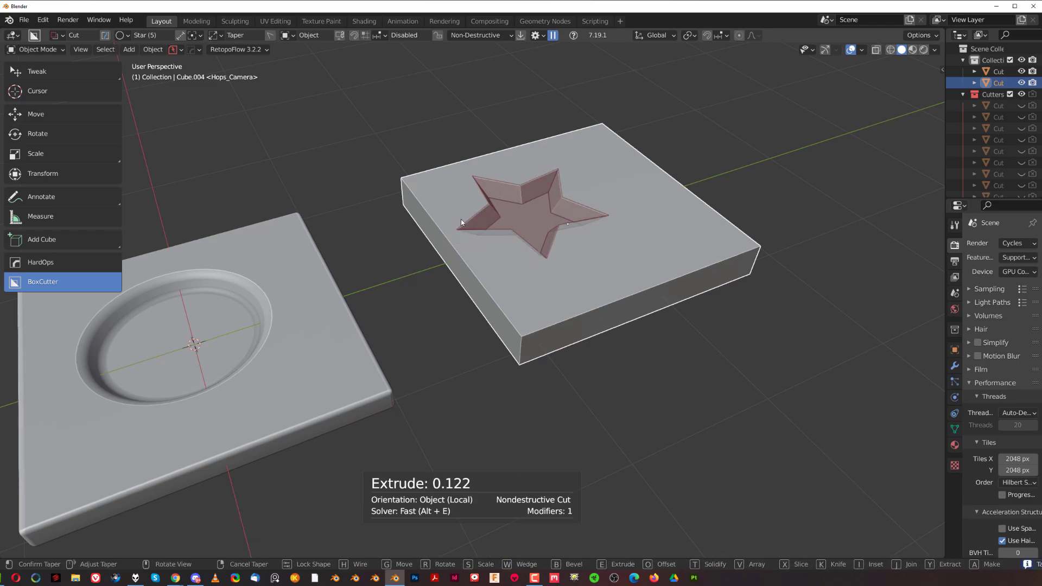
{"action": "key", "text": "b"}
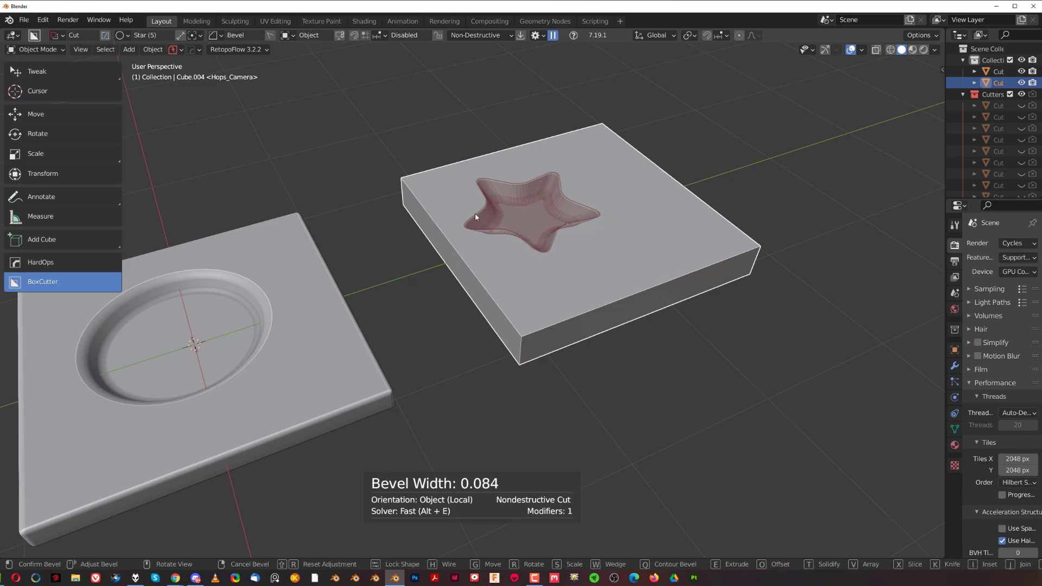
{"action": "left_click", "coordinate": [476, 217]}
{"action": "left_click", "coordinate": [604, 192]}
- Delete both slabs and add a new cube flattened to about 0.172 along Z
{"action": "middle_click_drag", "start_coordinate": [593, 201], "coordinate": [545, 287]}
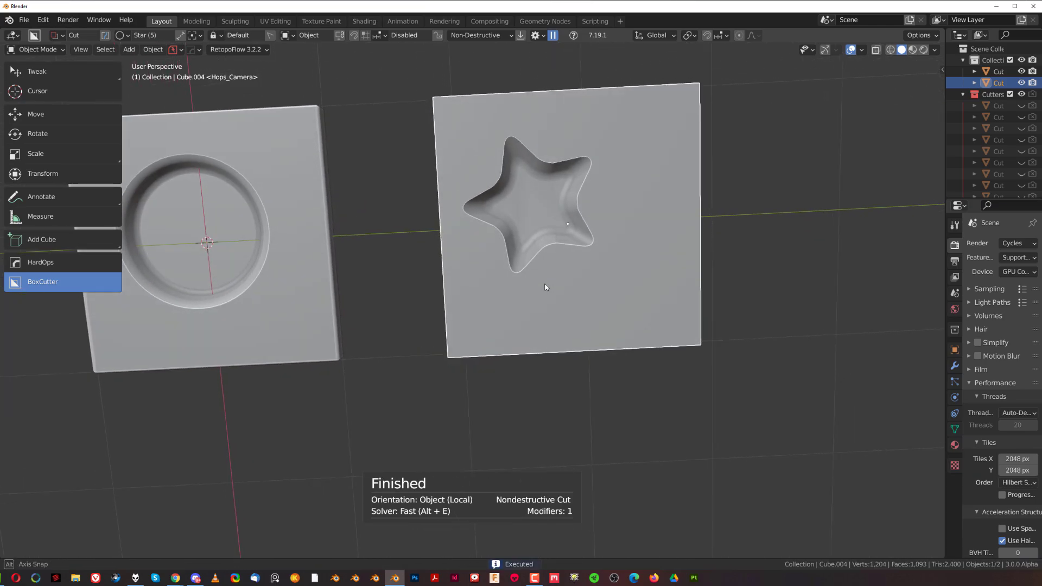
{"action": "scroll", "coordinate": [546, 287], "scroll_direction": "up", "scroll_amount": 2}
{"action": "middle_click_drag", "start_coordinate": [607, 243], "coordinate": [529, 258], "text": "shift"}
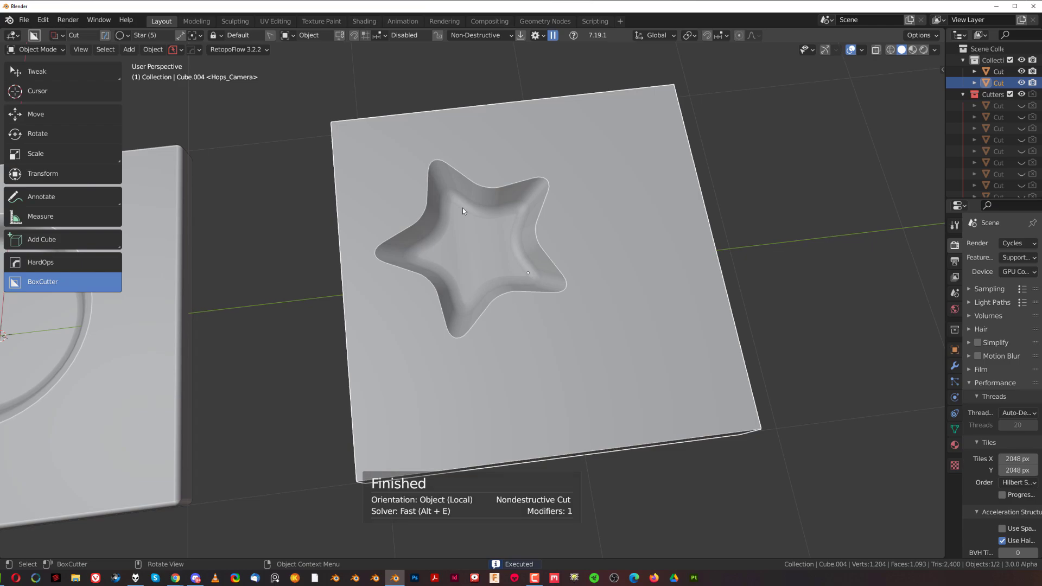
{"action": "scroll", "coordinate": [463, 207], "scroll_direction": "down", "scroll_amount": 5}
{"action": "middle_click_drag", "start_coordinate": [462, 207], "coordinate": [499, 223]}
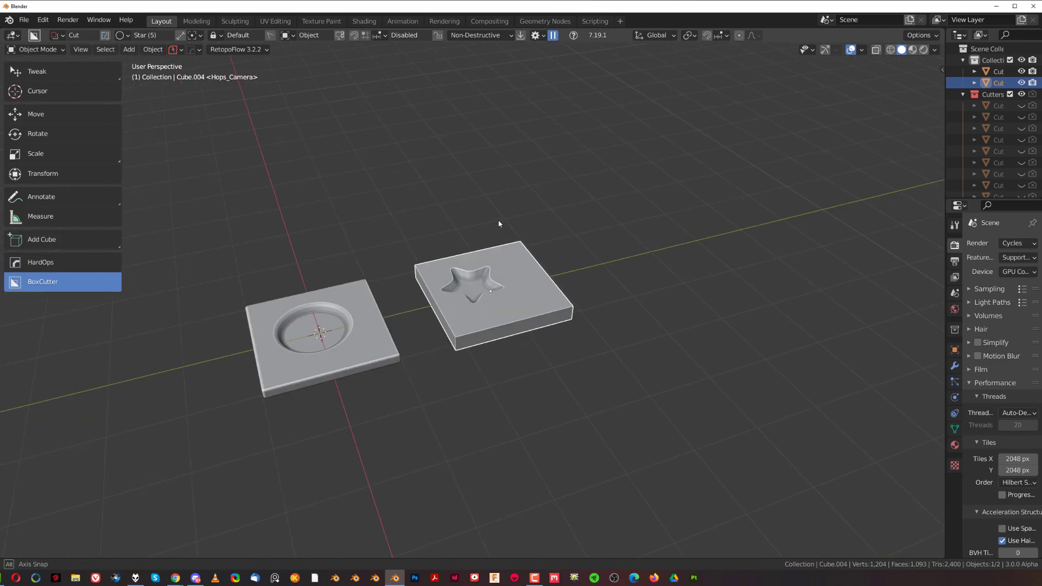
{"action": "key", "text": "Delete"}
{"action": "key", "text": "shift+a"}
{"action": "left_click", "coordinate": [654, 293]}
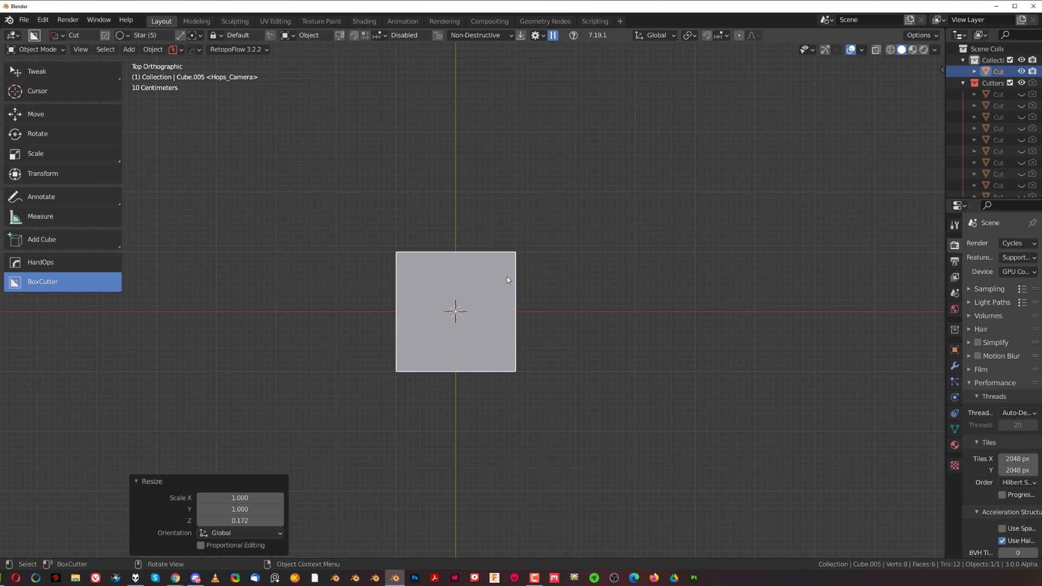
- Stretch the new slab by scaling it to about 2.603 along X while viewing it from above in perspective
{"action": "key", "text": "KP_5"}
{"action": "scroll", "coordinate": [472, 313], "scroll_direction": "up", "scroll_amount": 4}
{"action": "middle_click_drag", "start_coordinate": [523, 301], "coordinate": [559, 256], "text": "shift"}
{"action": "scroll", "coordinate": [577, 302], "scroll_direction": "down", "scroll_amount": 2}
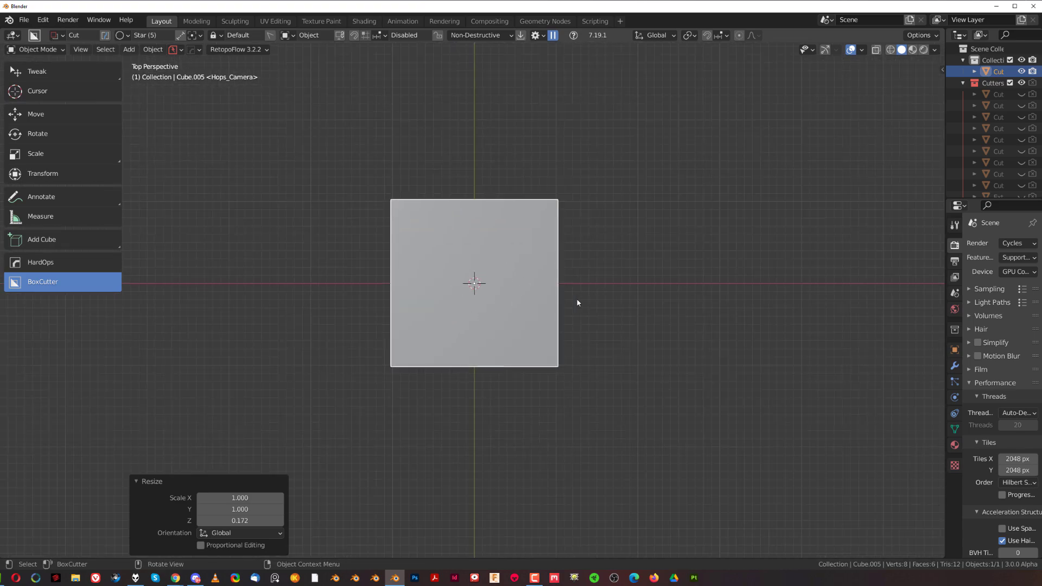
{"action": "scroll", "coordinate": [578, 301], "scroll_direction": "down", "scroll_amount": 2}
{"action": "key", "text": "s"}
{"action": "key", "text": "x"}
{"action": "left_click", "coordinate": [747, 308]}
- Switch the BoxCutter shape to Ngon for cutting the stretched slab
{"action": "middle_click_drag", "start_coordinate": [505, 306], "coordinate": [564, 280], "text": "shift"}
{"action": "scroll", "coordinate": [564, 280], "scroll_direction": "up", "scroll_amount": 2}
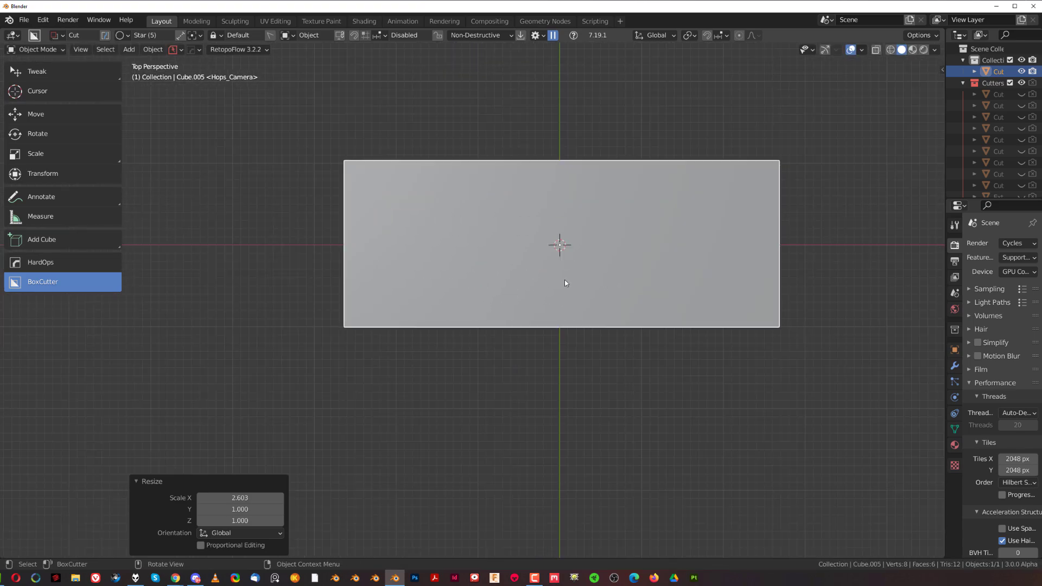
{"action": "key", "text": "d"}
{"action": "left_click", "coordinate": [550, 312]}
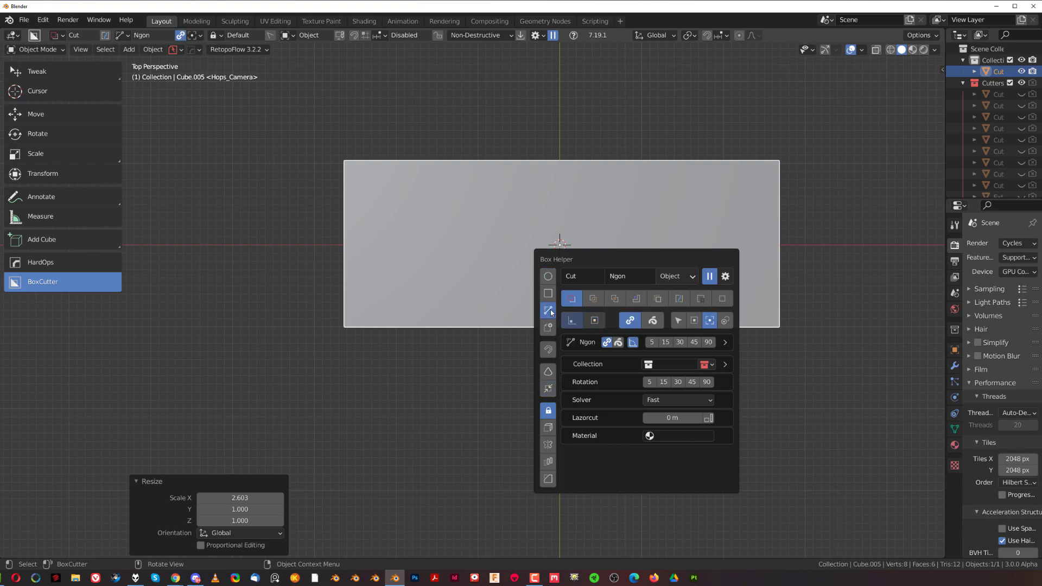
- Draw a trial four-point Ngon cut on the slab's left half, lock its shape to expose the points, and discard it
{"action": "middle_click_drag", "start_coordinate": [399, 317], "coordinate": [391, 344], "text": "shift"}
{"action": "left_click", "coordinate": [368, 206]}
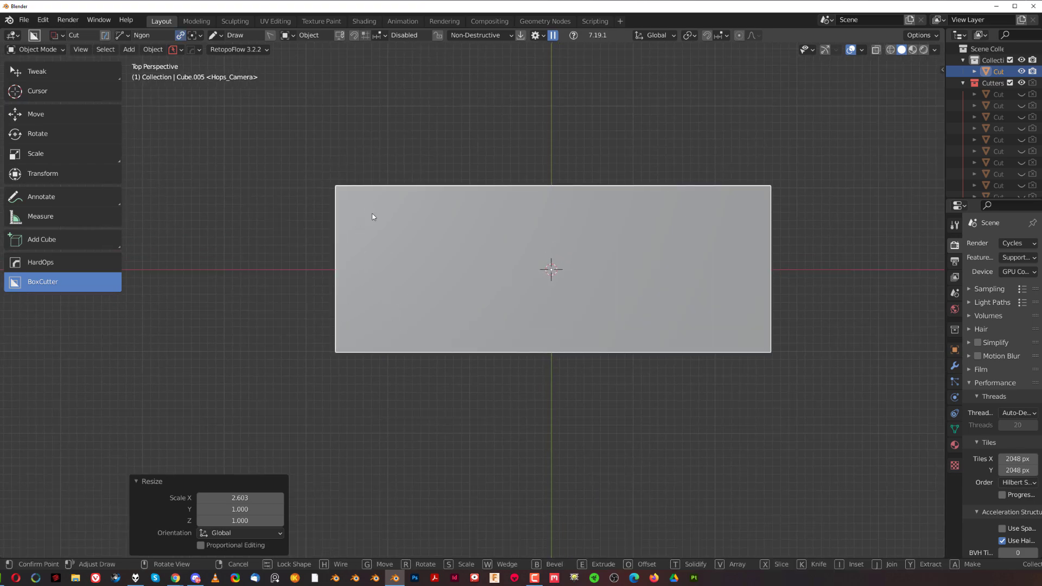
{"action": "left_click", "coordinate": [441, 314]}
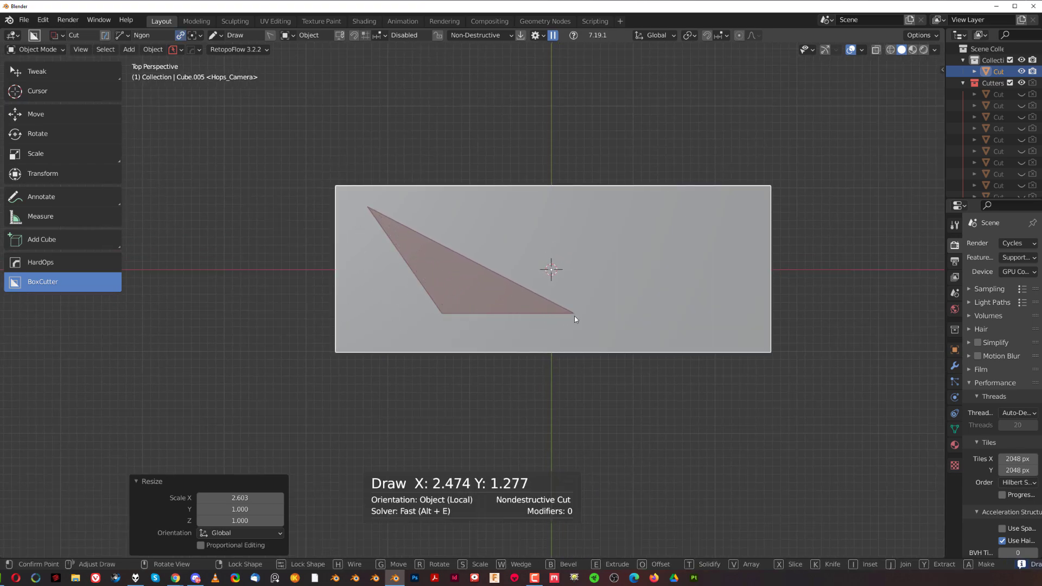
{"action": "left_click", "coordinate": [574, 315]}
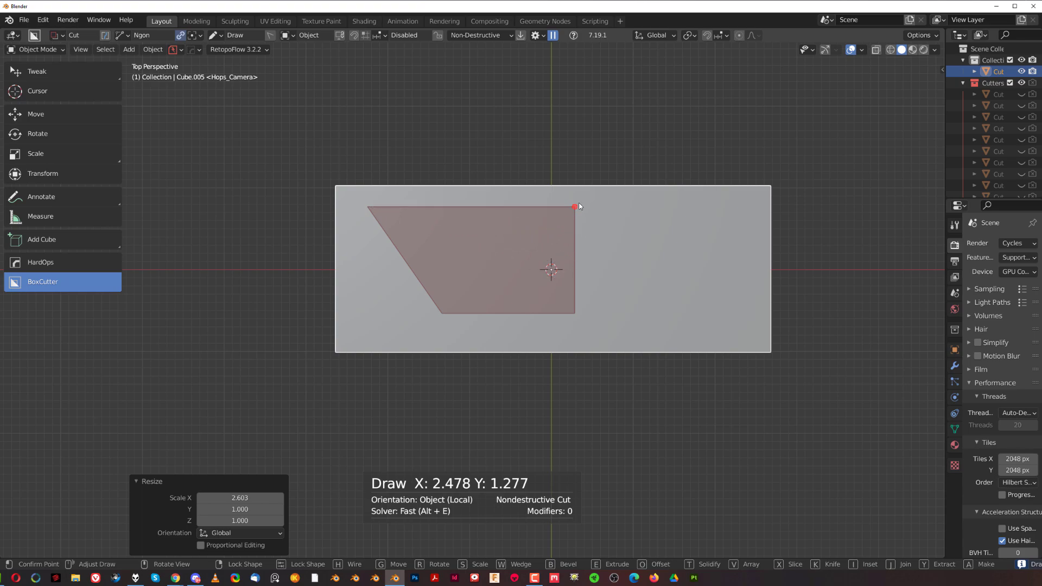
{"action": "key", "text": "Tab"}
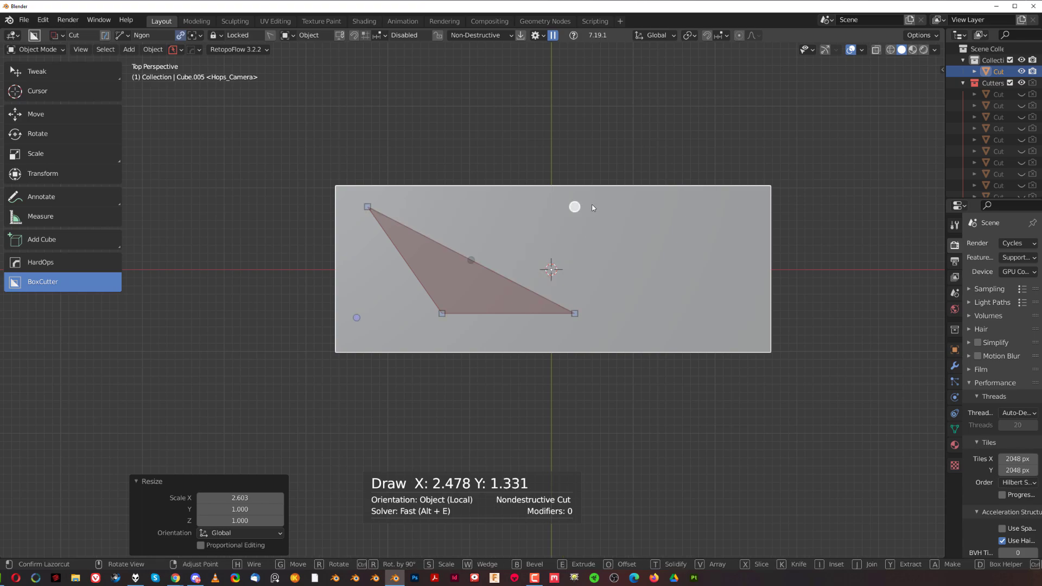
{"action": "key", "text": "Tab"}
{"action": "key", "text": "Escape"}
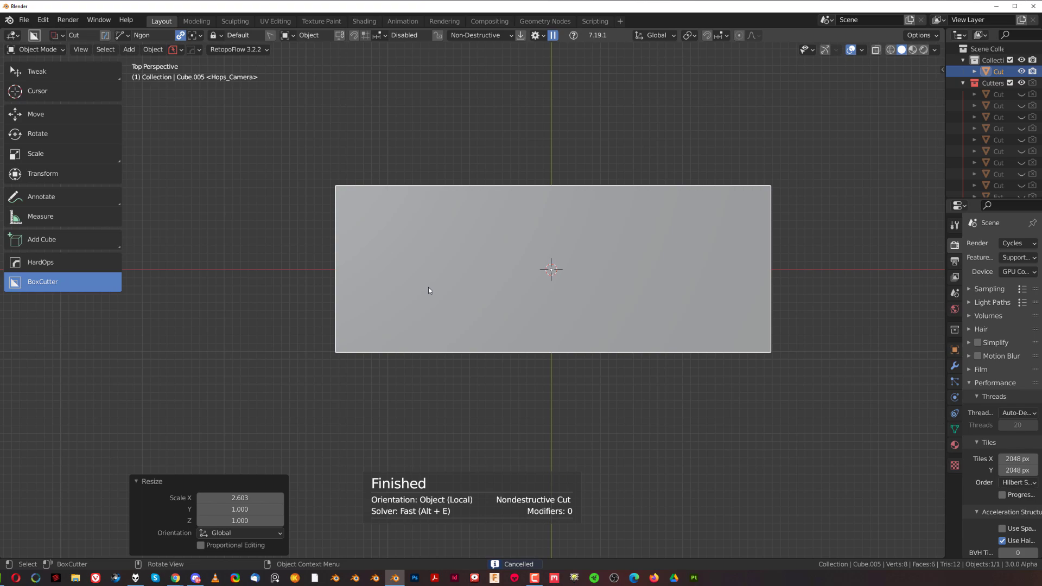
{"action": "left_click", "coordinate": [381, 219]}
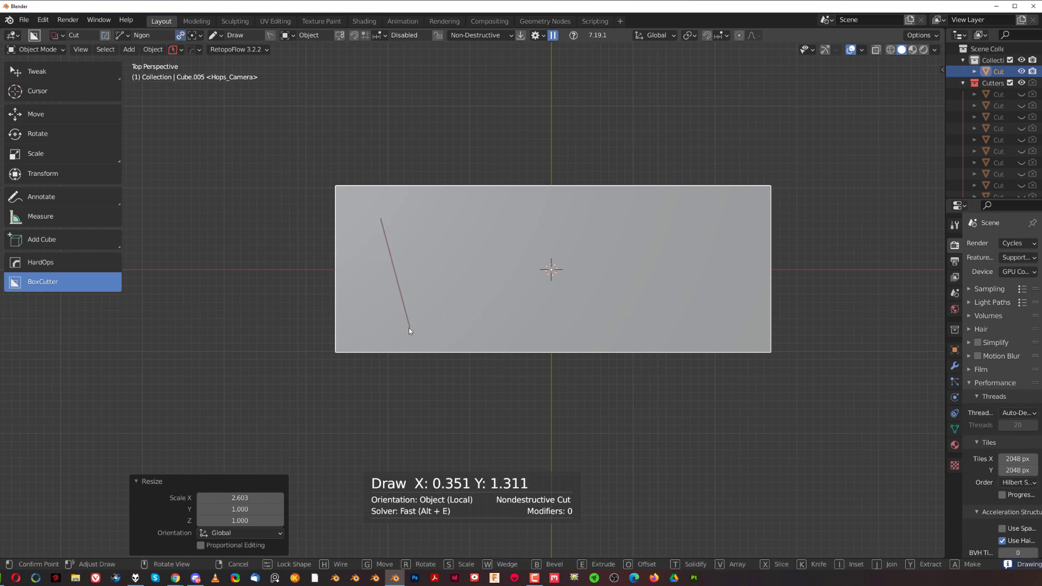
{"action": "left_click", "coordinate": [435, 317]}
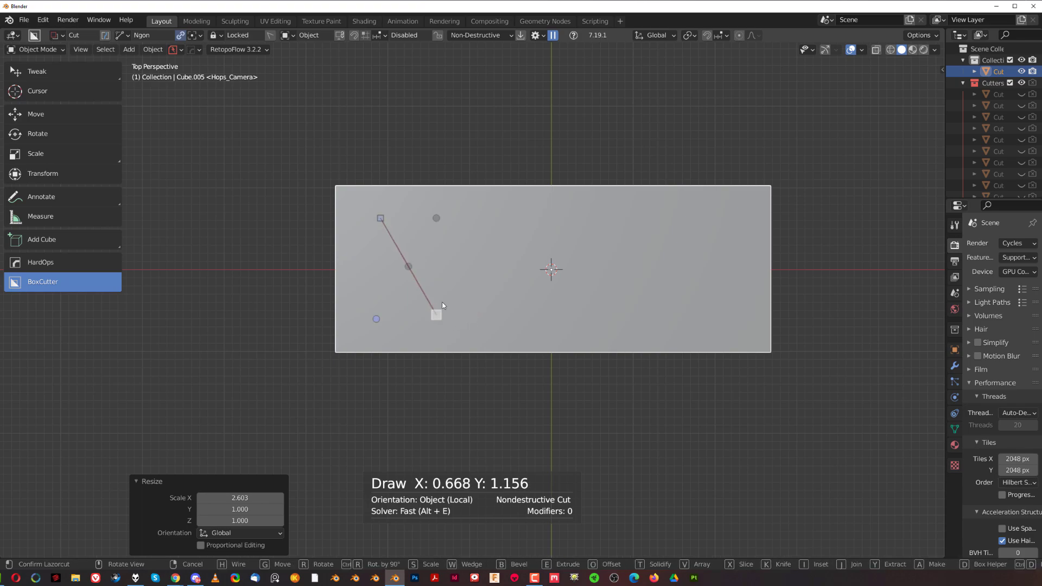
{"action": "right_click", "coordinate": [531, 262]}
{"action": "key", "text": "d"}
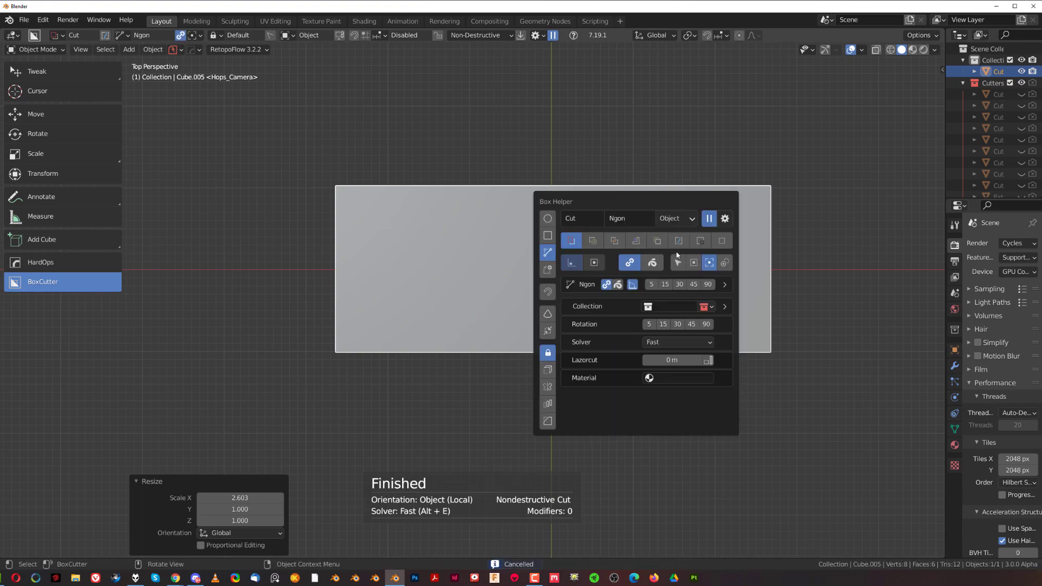
{"action": "left_click", "coordinate": [378, 216]}
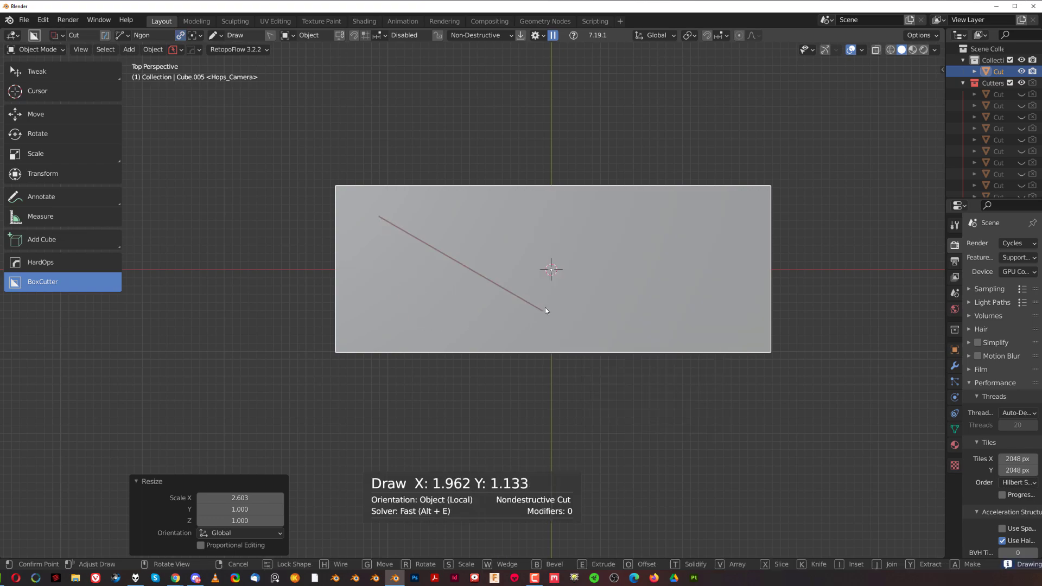
{"action": "left_click", "coordinate": [428, 313]}
{"action": "right_click", "coordinate": [486, 291]}
{"action": "right_click", "coordinate": [503, 276]}
- Cut a four-sided Ngon about 1.991 by 1.237 into the slab's left half, rounding its corners with a bevel width of about 0.123
{"action": "key", "text": "ctrl+d"}
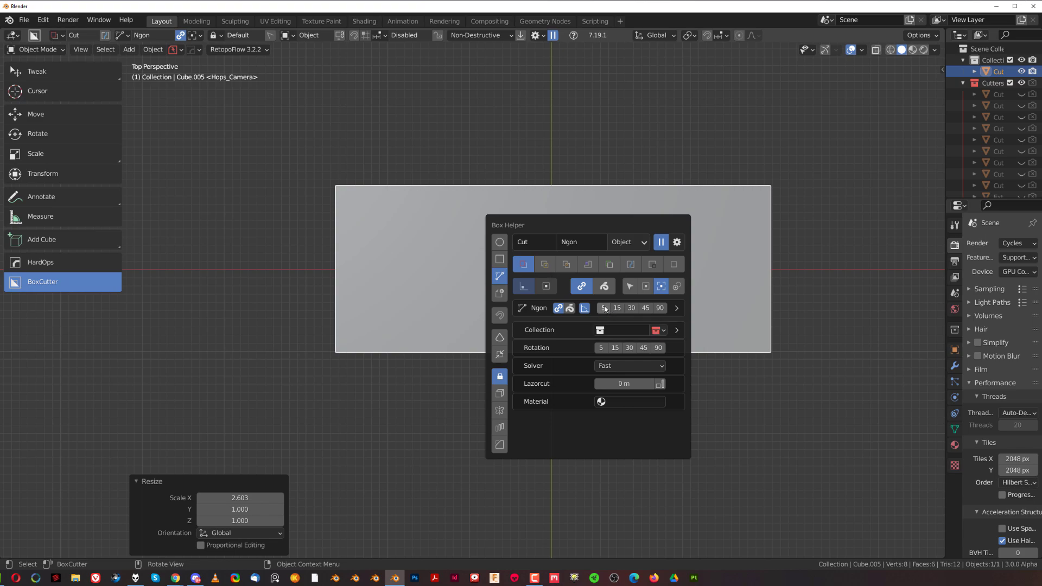
{"action": "left_click", "coordinate": [387, 223]}
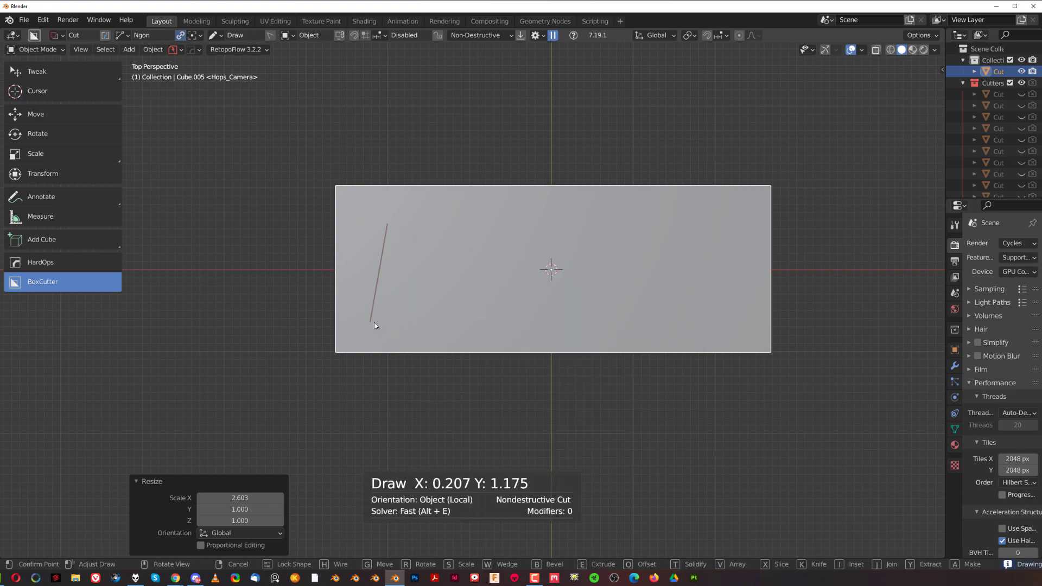
{"action": "left_click", "coordinate": [427, 327]}
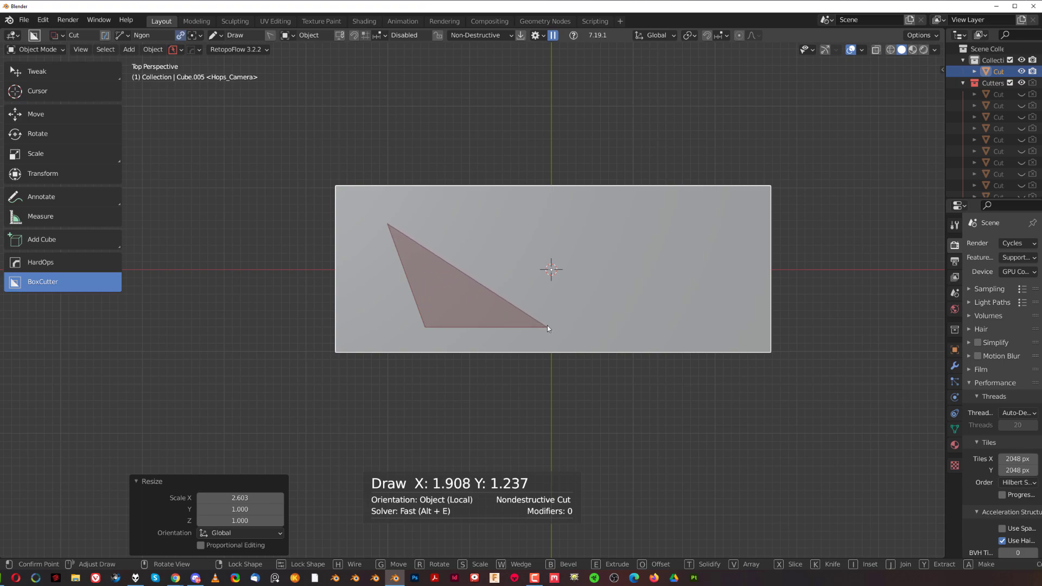
{"action": "left_click", "coordinate": [554, 327]}
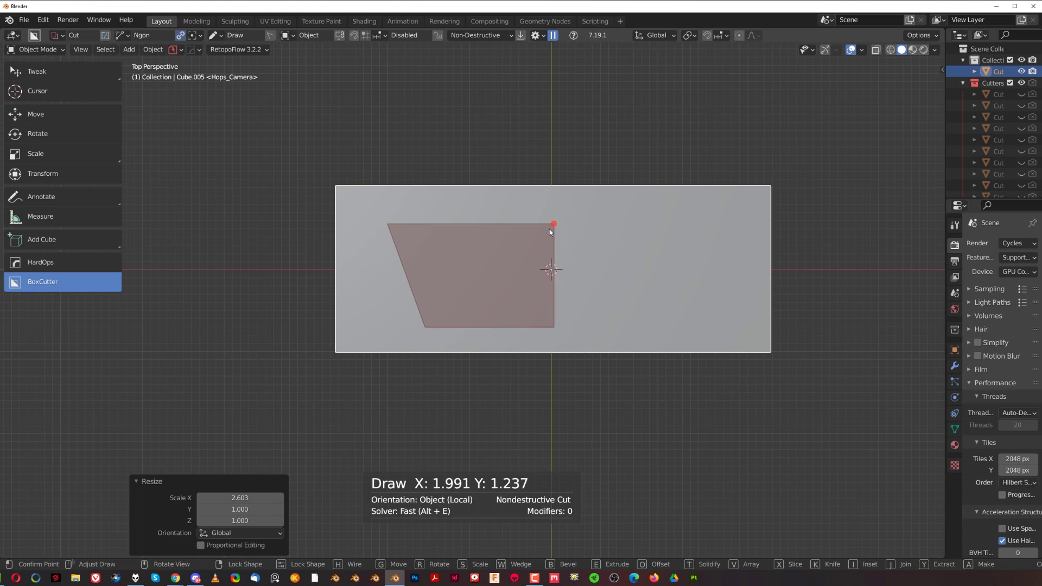
{"action": "key", "text": "b"}
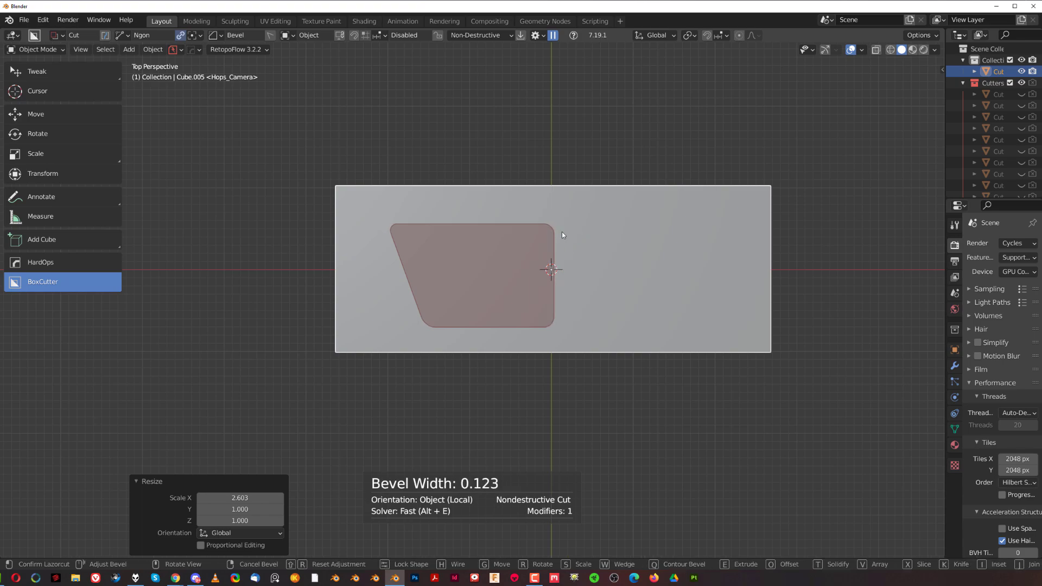
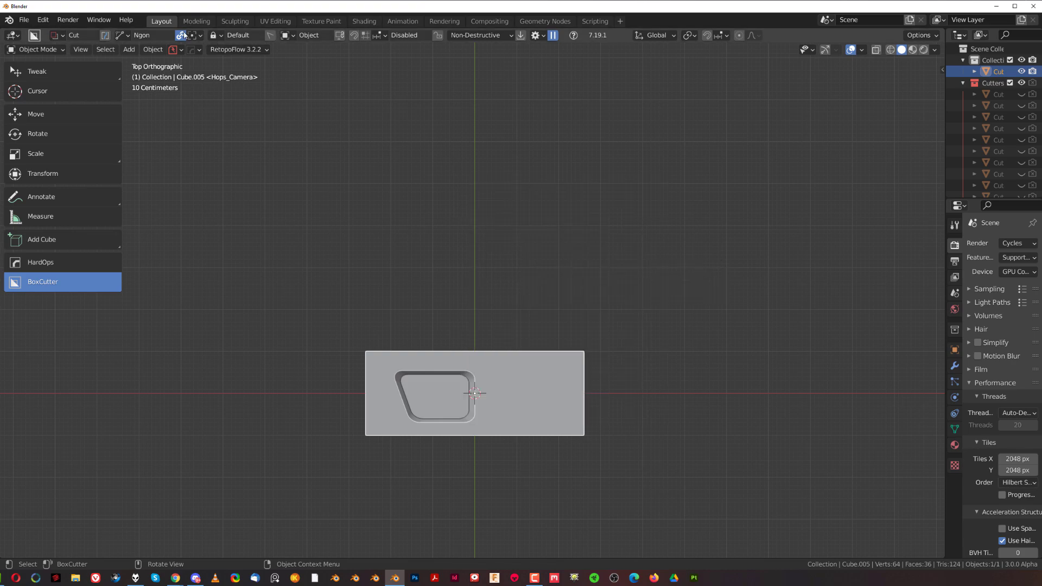
- Try an Ngon line cutter in the empty space above the slab with a solidify thickness of about 0.559, and discard it
{"action": "scroll", "coordinate": [475, 294], "scroll_direction": "up", "scroll_amount": 2}
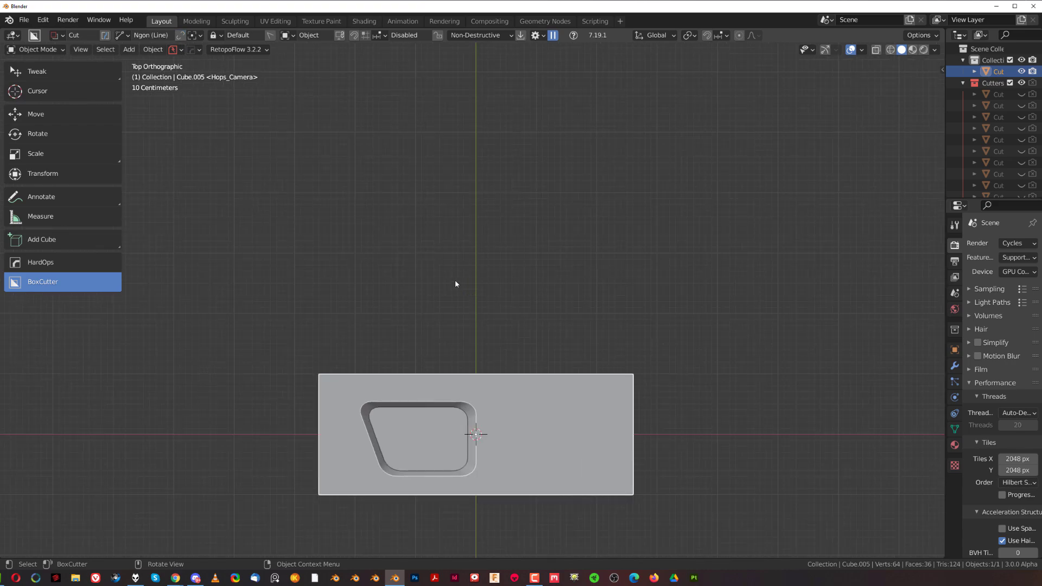
{"action": "left_click", "coordinate": [296, 163]}
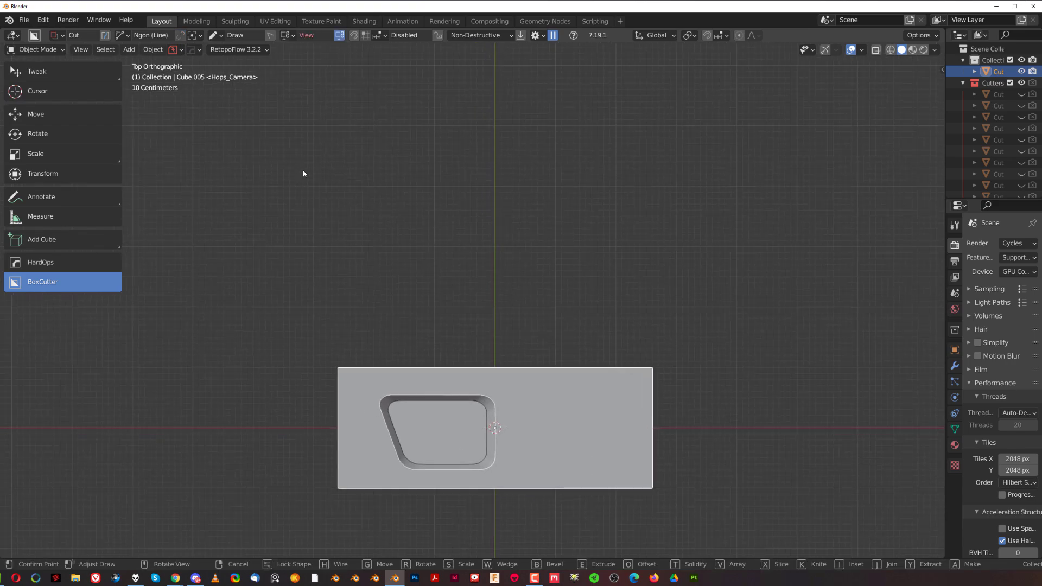
{"action": "left_click", "coordinate": [386, 293]}
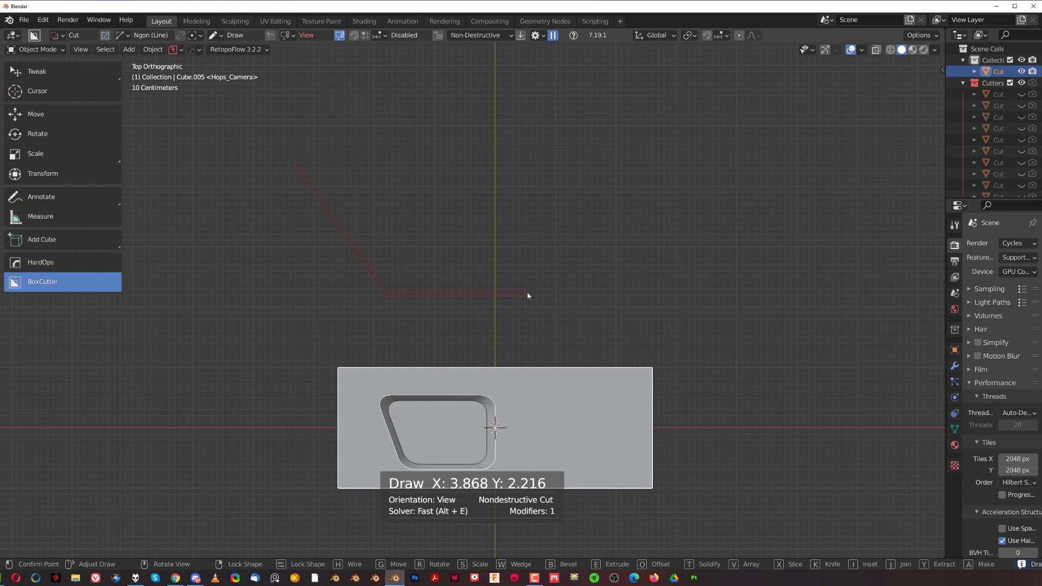
{"action": "key", "text": "t"}
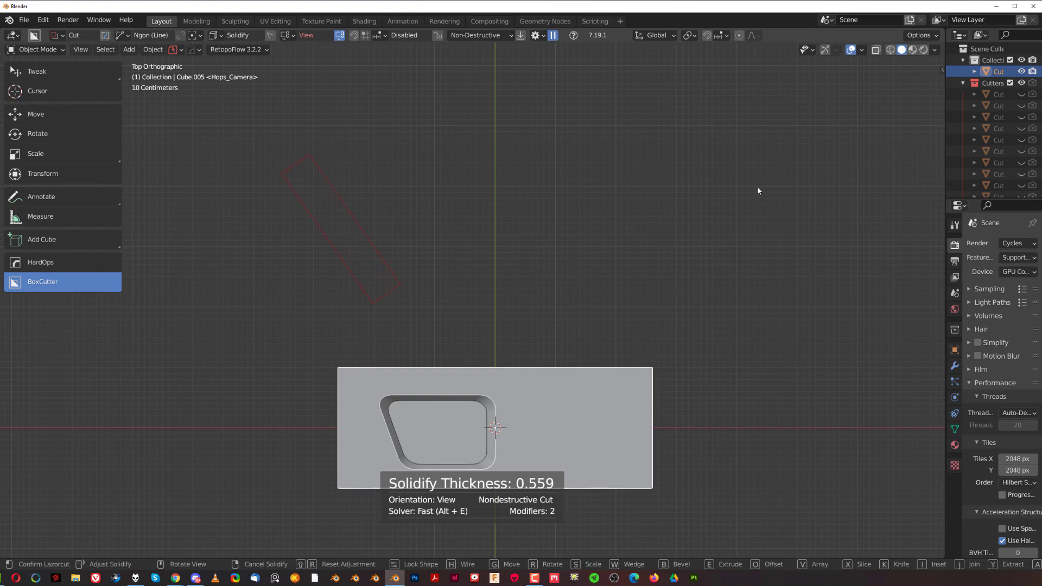
{"action": "key", "text": "Tab"}
{"action": "right_click", "coordinate": [510, 250]}
- With the slab deselected, make a four-segment bent Ngon line strip beyond it with a solidify thickness of about -0.22 and lock the shape
{"action": "left_click", "coordinate": [500, 245]}
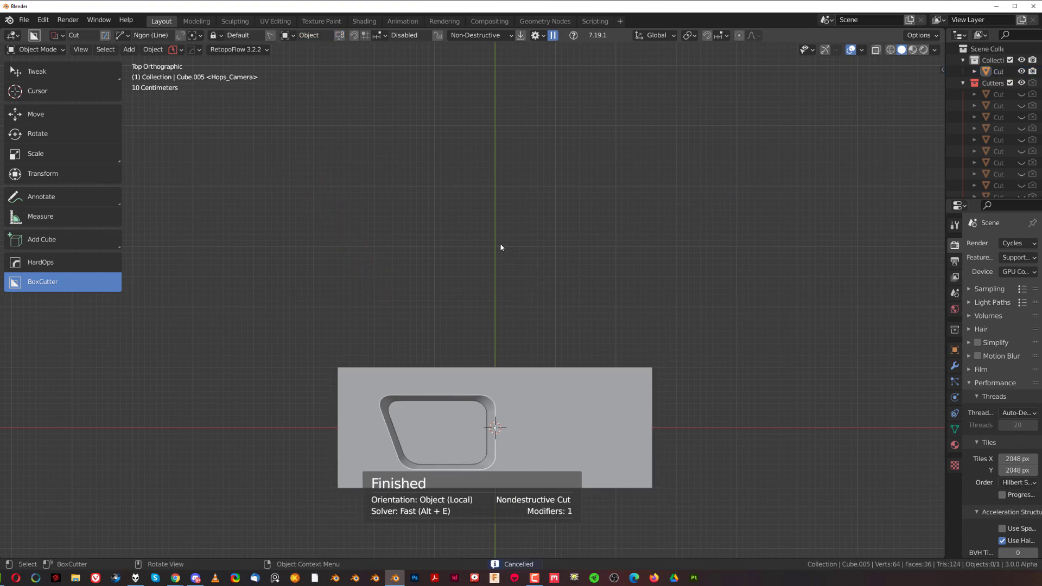
{"action": "left_click_drag", "start_coordinate": [284, 170], "coordinate": [322, 220]}
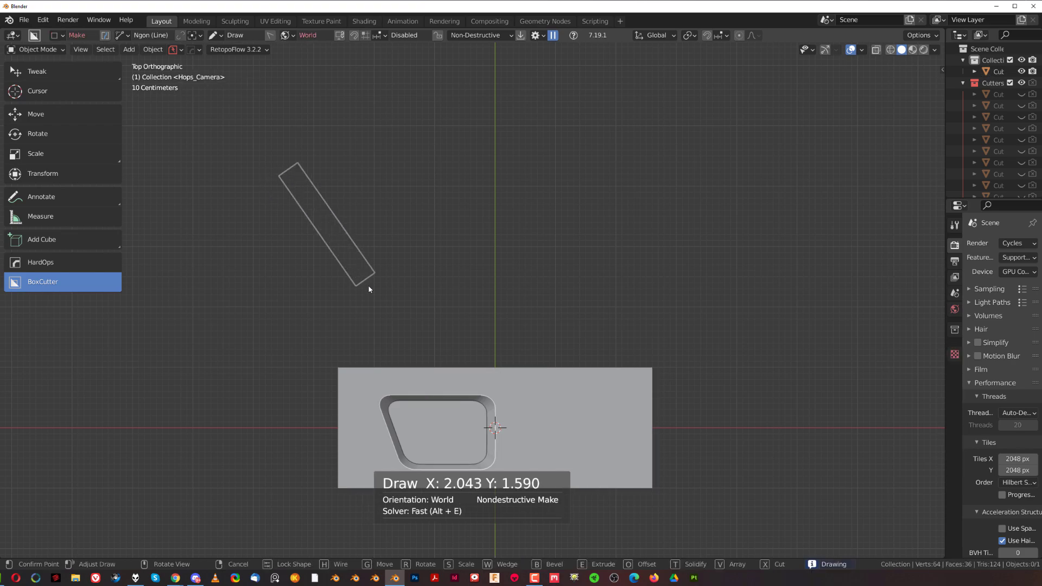
{"action": "left_click", "coordinate": [377, 301]}
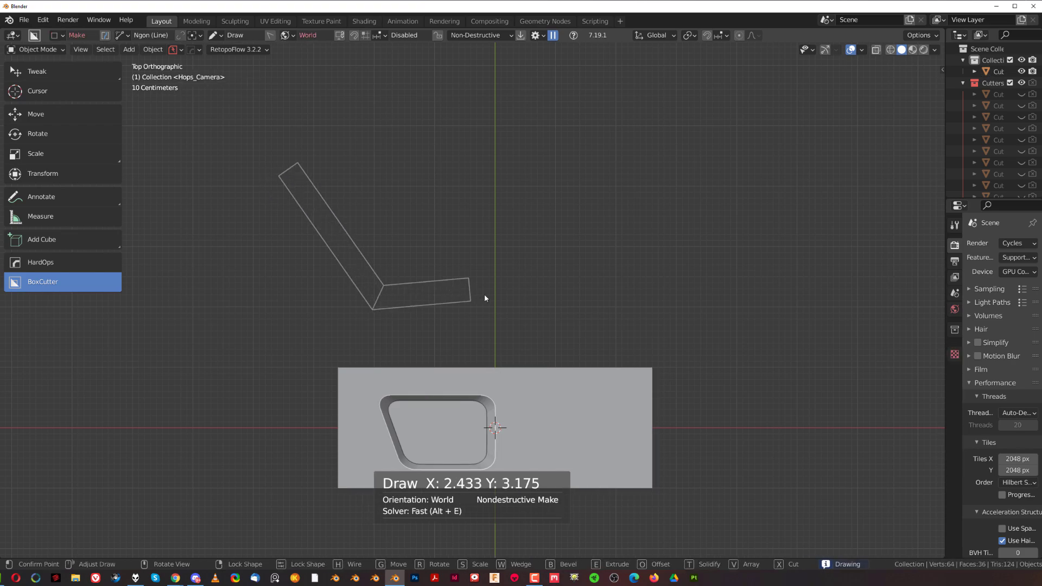
{"action": "left_click", "coordinate": [564, 254]}
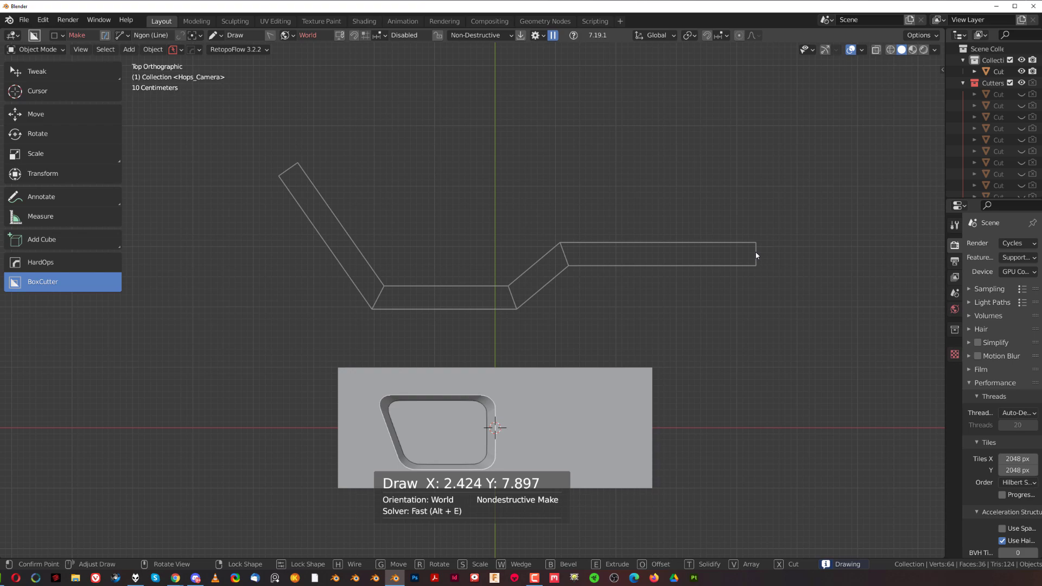
{"action": "key", "text": "t"}
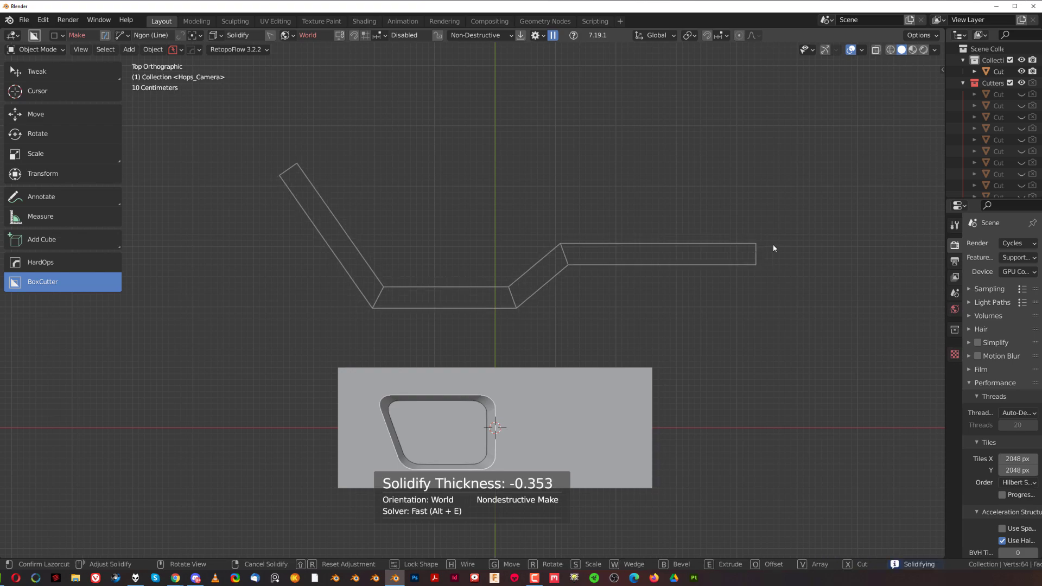
{"action": "key", "text": "Tab"}
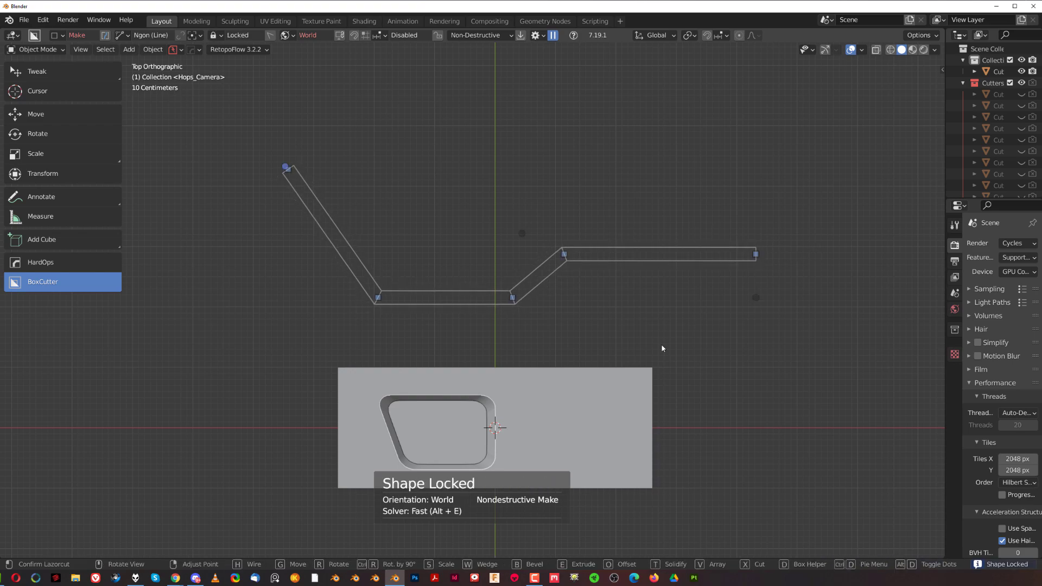
- Extrude the bent strip upward into a tall wall and round its bends with a bevel width of about 0.362
{"action": "middle_click_drag", "start_coordinate": [661, 344], "coordinate": [685, 239]}
{"action": "key", "text": "e"}
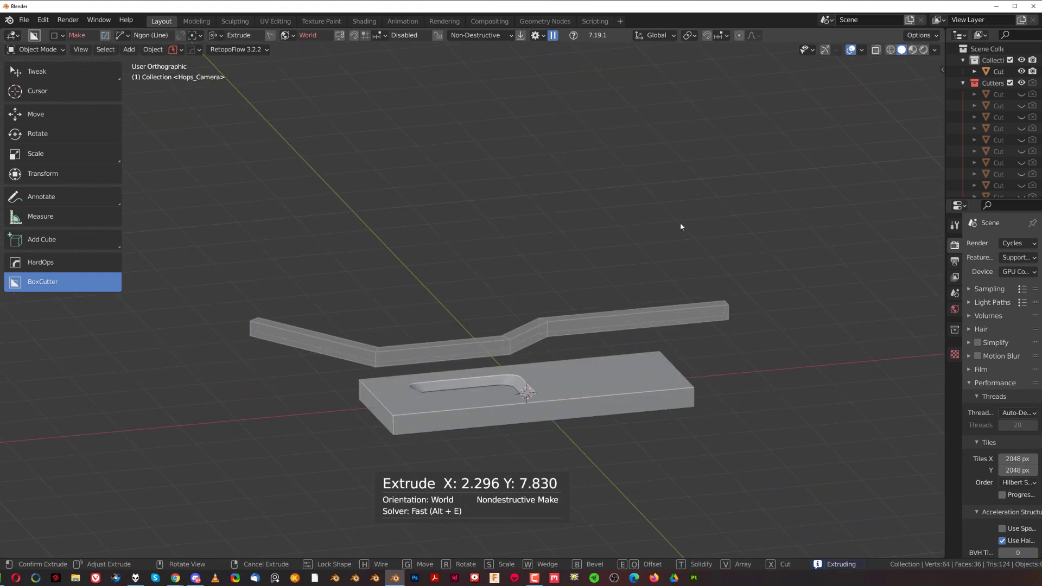
{"action": "key", "text": "b"}
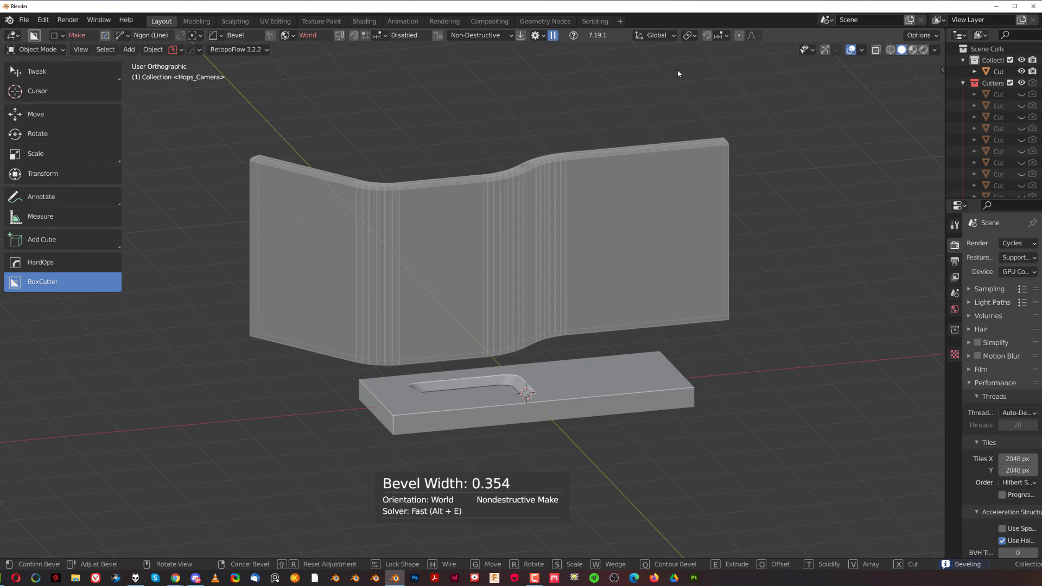
{"action": "key", "text": "q"}
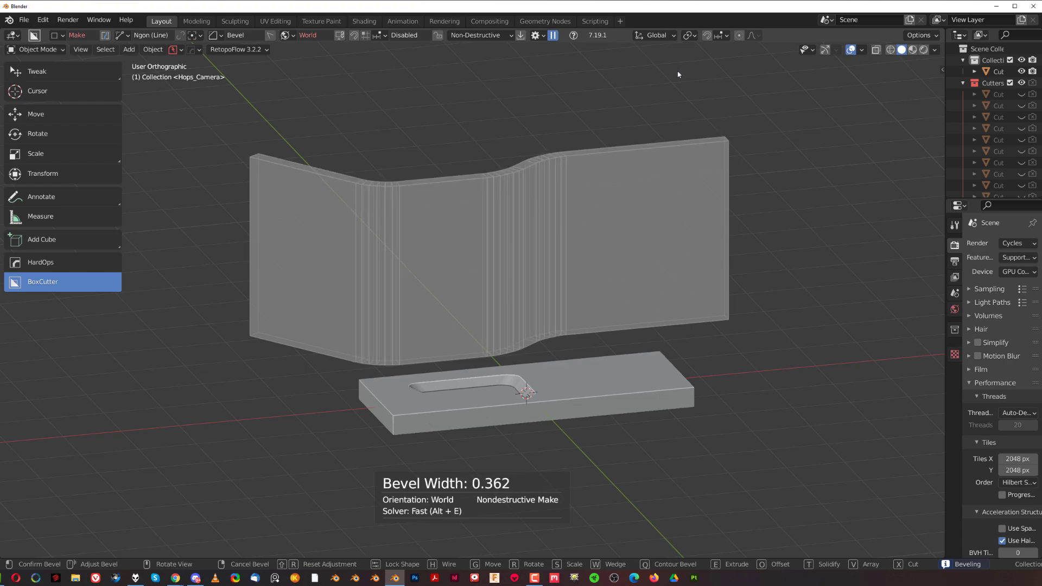
{"action": "left_click", "coordinate": [675, 72]}
{"action": "left_click", "coordinate": [674, 72]}
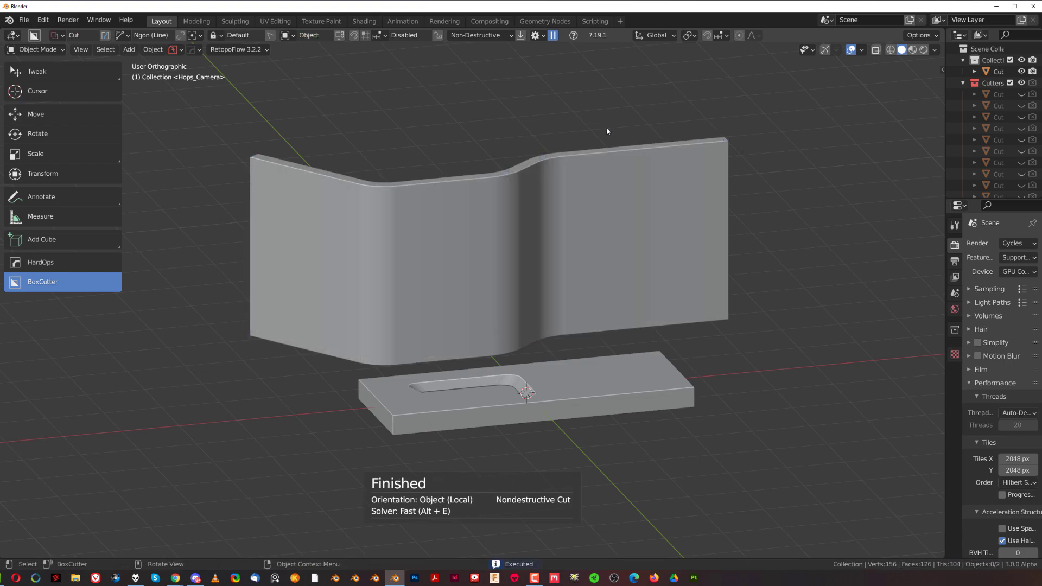
- Select the curved wall and adjust its main_bevel modifier with HardOps to a width of about 0.291
{"action": "middle_click_drag", "start_coordinate": [548, 163], "coordinate": [504, 226]}
{"action": "key", "text": "q"}
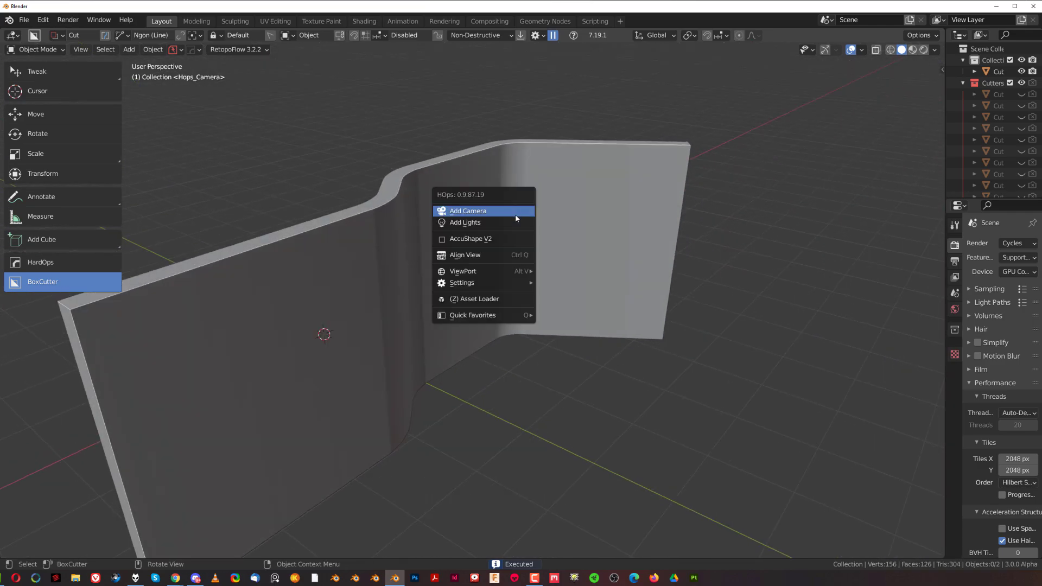
{"action": "left_click", "coordinate": [593, 157]}
{"action": "key", "text": "q"}
{"action": "left_click", "coordinate": [594, 164]}
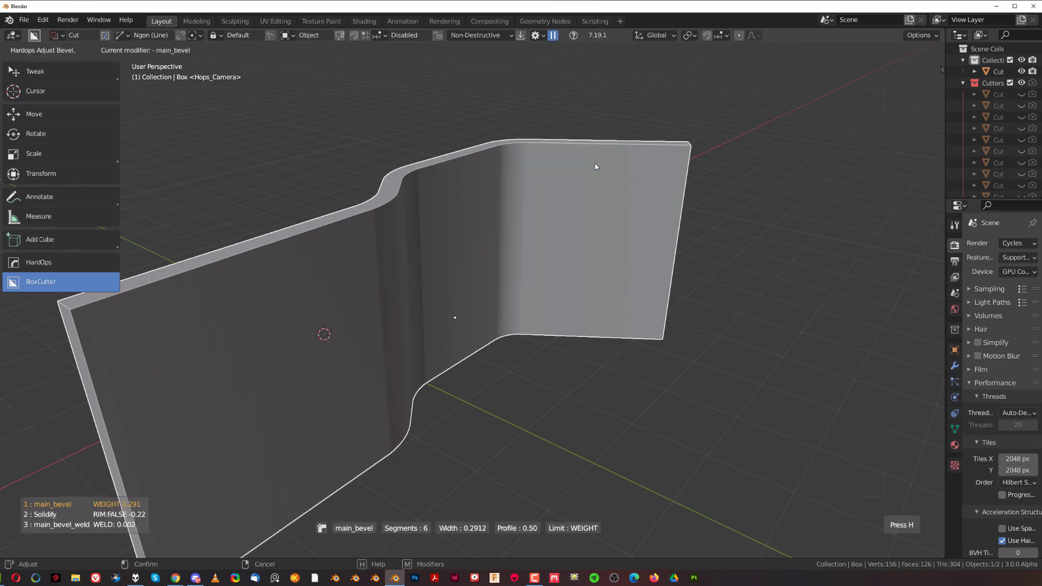
{"action": "left_click", "coordinate": [504, 171]}
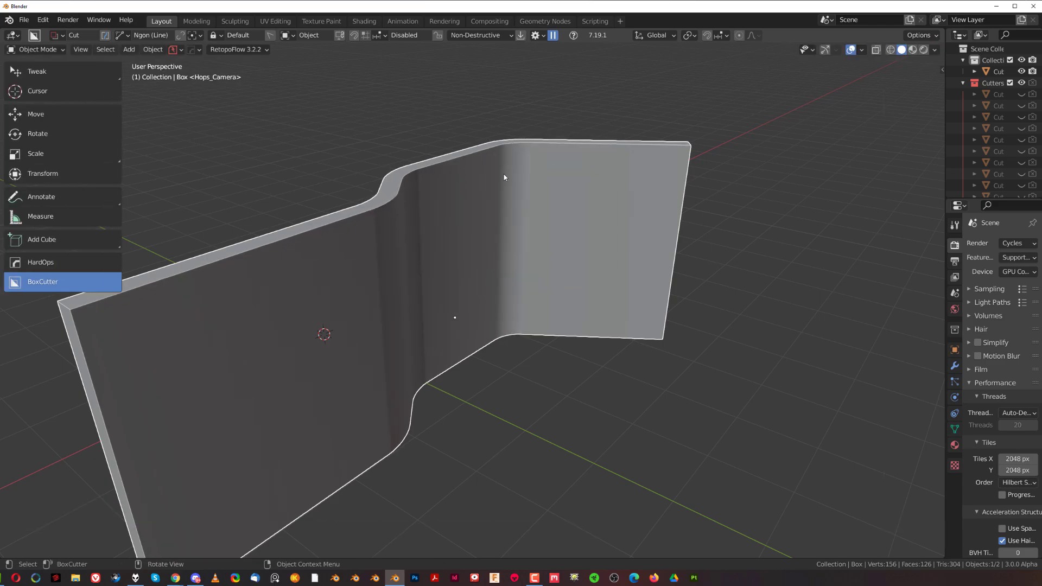
{"action": "scroll", "coordinate": [489, 196], "scroll_direction": "down", "scroll_amount": 3}
{"action": "middle_click_drag", "start_coordinate": [479, 220], "coordinate": [529, 296]}
{"action": "scroll", "coordinate": [538, 301], "scroll_direction": "down", "scroll_amount": 4}
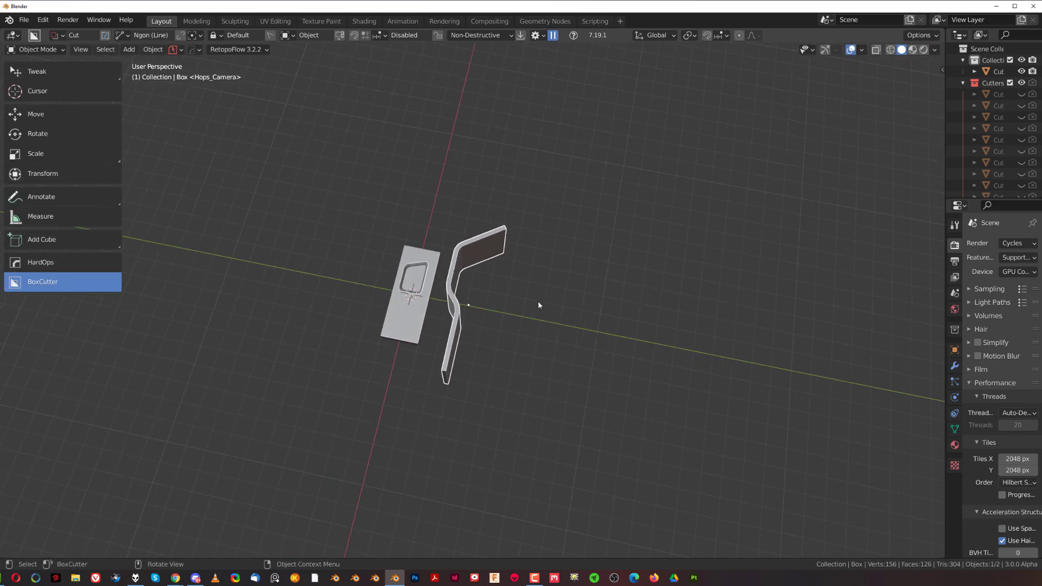
- From the top view, reduce the curved wall's Solidify modifier thickness to about -0.061 with HardOps
{"action": "key", "text": "grave"}
{"action": "scroll", "coordinate": [531, 292], "scroll_direction": "up", "scroll_amount": 2}
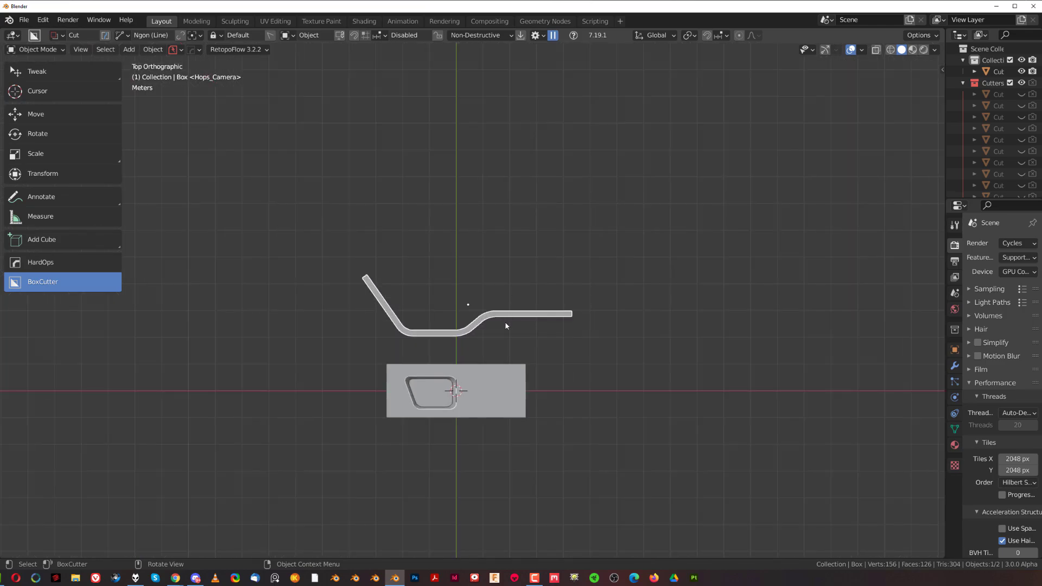
{"action": "scroll", "coordinate": [512, 314], "scroll_direction": "up", "scroll_amount": 4}
{"action": "key", "text": "q"}
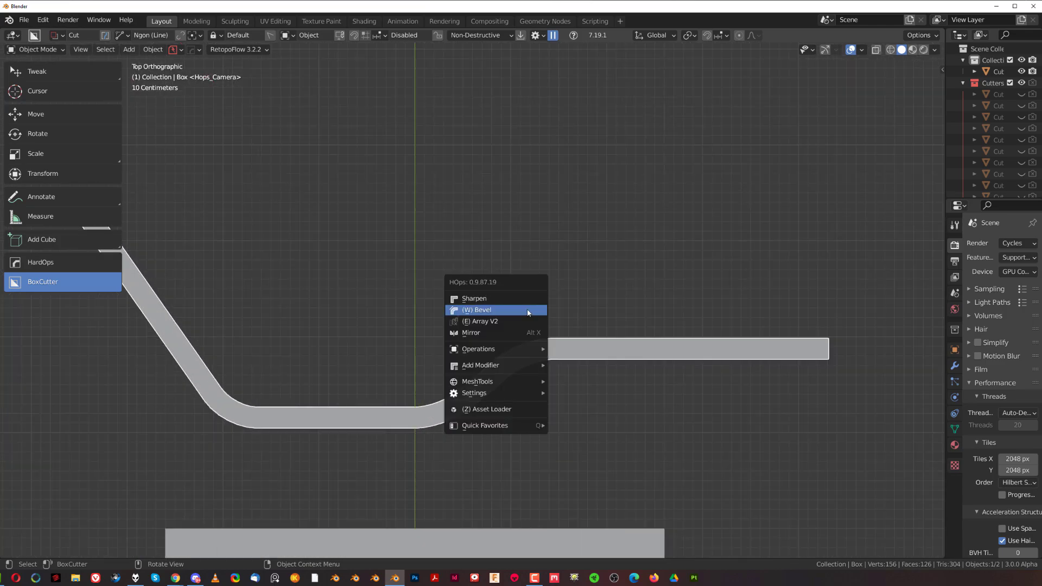
{"action": "mouse_move", "coordinate": [524, 365]}
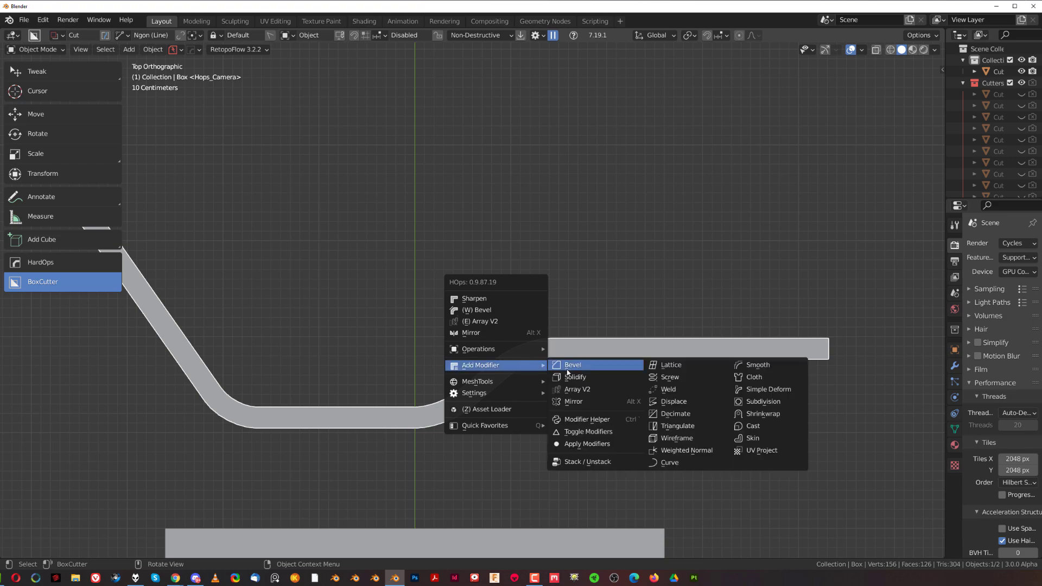
{"action": "left_click", "coordinate": [582, 378]}
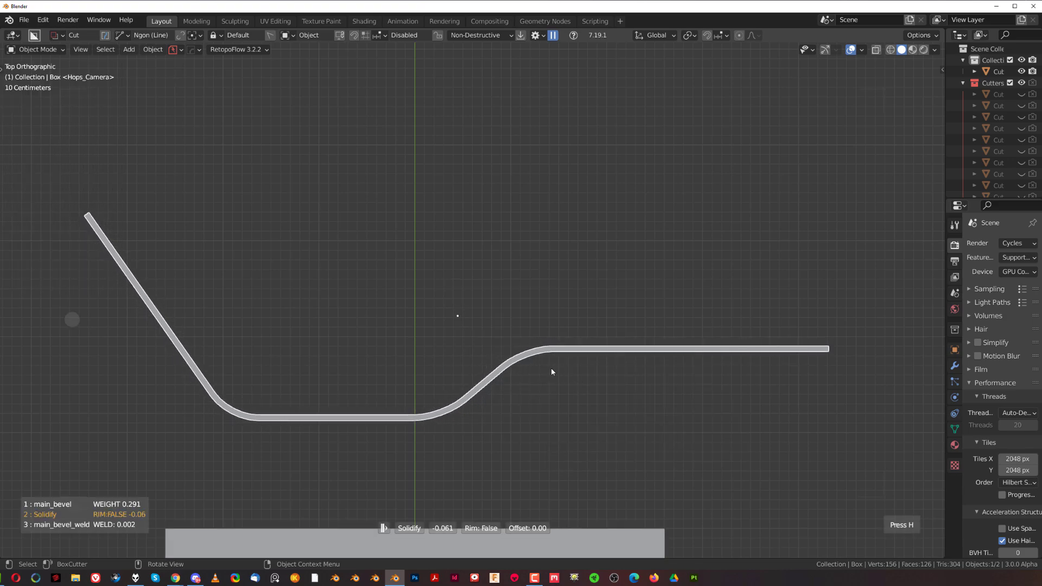
{"action": "left_click", "coordinate": [551, 371]}
{"action": "scroll", "coordinate": [541, 355], "scroll_direction": "down", "scroll_amount": 6}
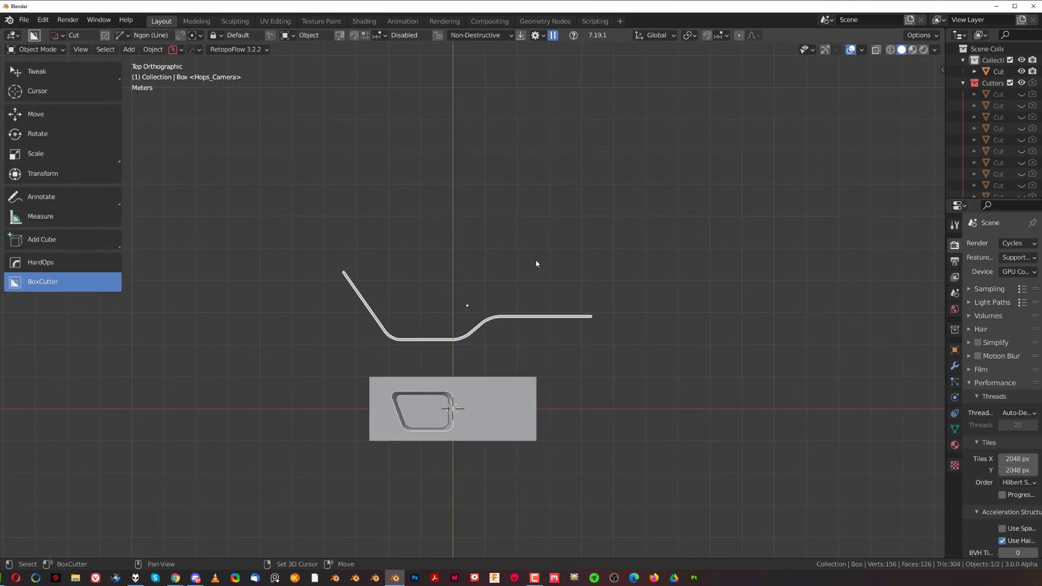
- Add a cube moved about -0.62 m in X and 3.64 m in Y, and scale it up about four times over the curved wall
{"action": "key", "text": "shift+a"}
{"action": "mouse_move", "coordinate": [537, 260]}
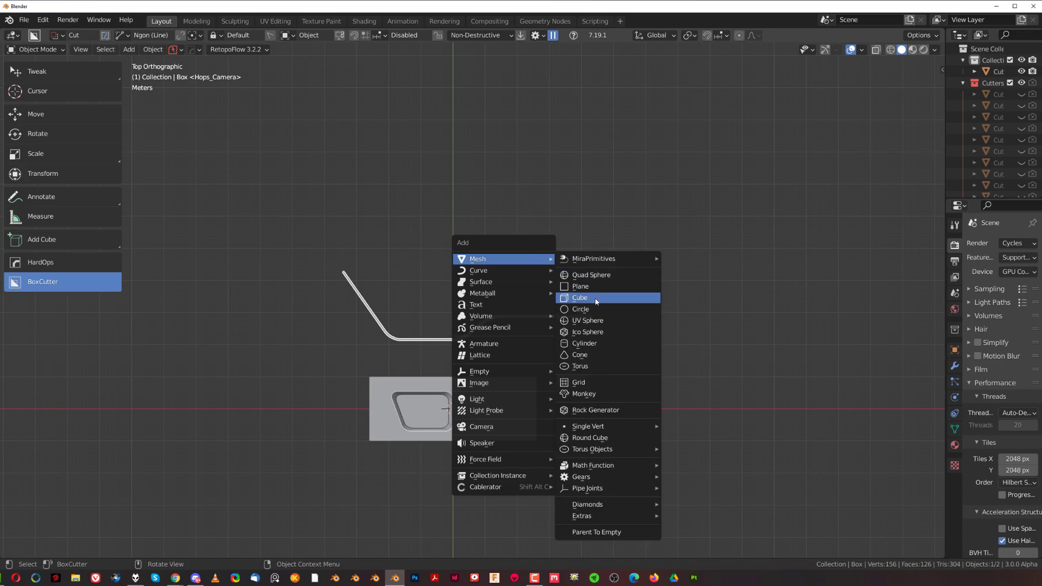
{"action": "left_click", "coordinate": [596, 299]}
{"action": "key", "text": "g"}
{"action": "left_click", "coordinate": [549, 268]}
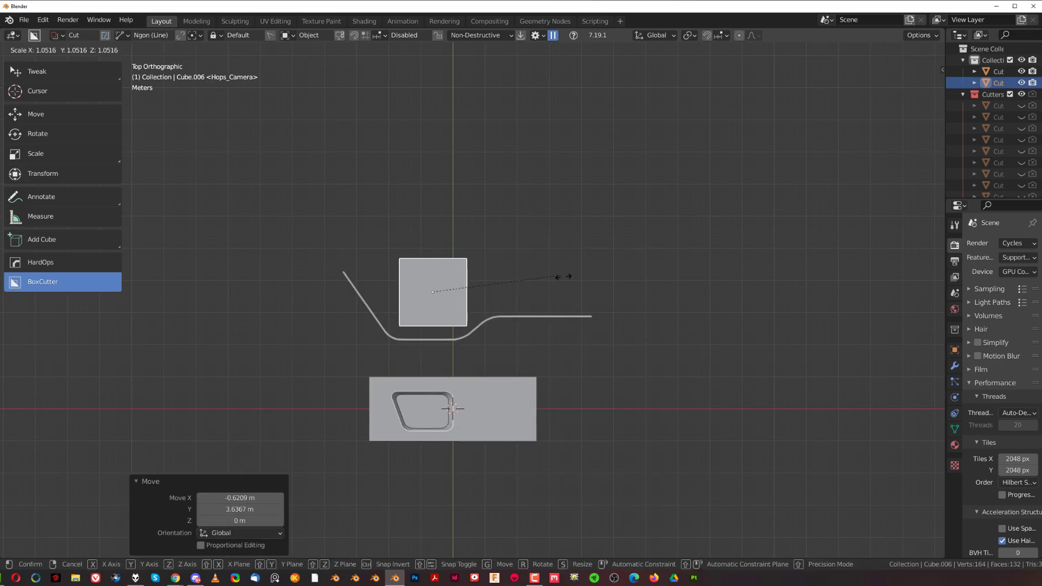
{"action": "key", "text": "s"}
{"action": "left_click", "coordinate": [919, 322]}
- Select the curved wall and scale it about 4.784 along Z and 1.522 overall so it passes completely through the cube
{"action": "left_click", "coordinate": [592, 317]}
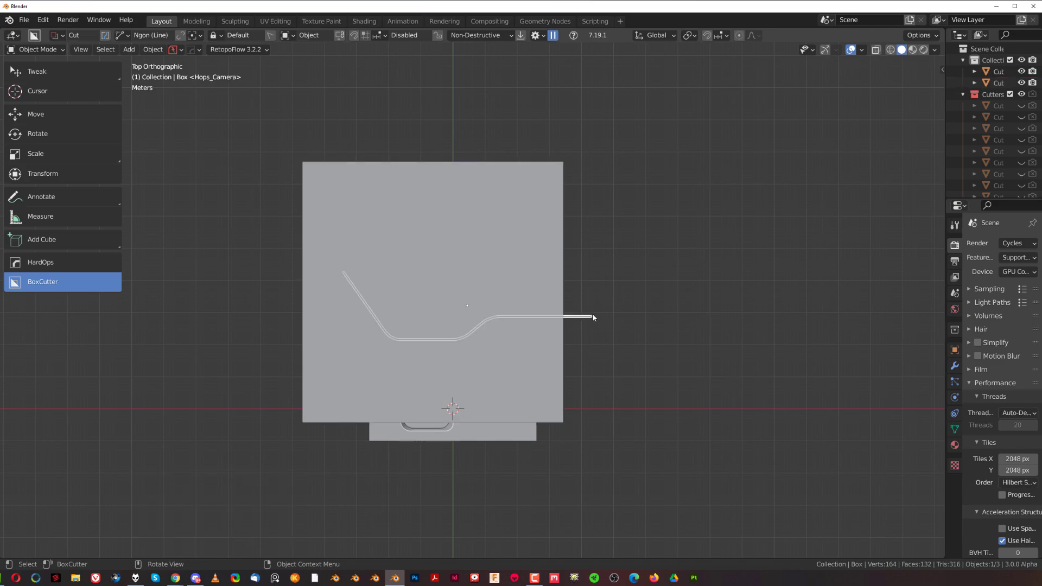
{"action": "middle_click_drag", "start_coordinate": [599, 346], "coordinate": [682, 325]}
{"action": "key", "text": "s"}
{"action": "key", "text": "z"}
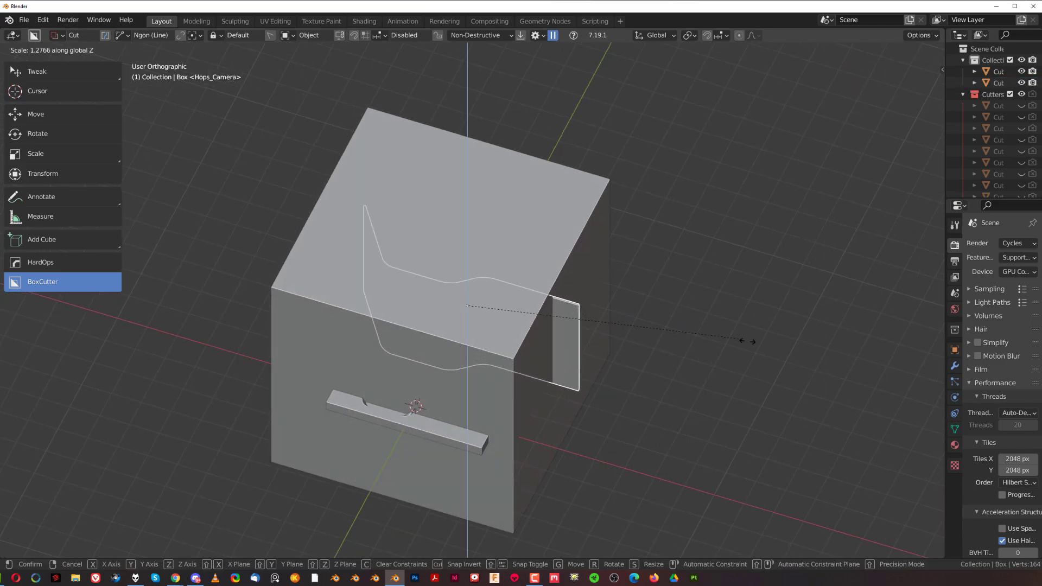
{"action": "left_click", "coordinate": [568, 376]}
{"action": "key", "text": "KP_7"}
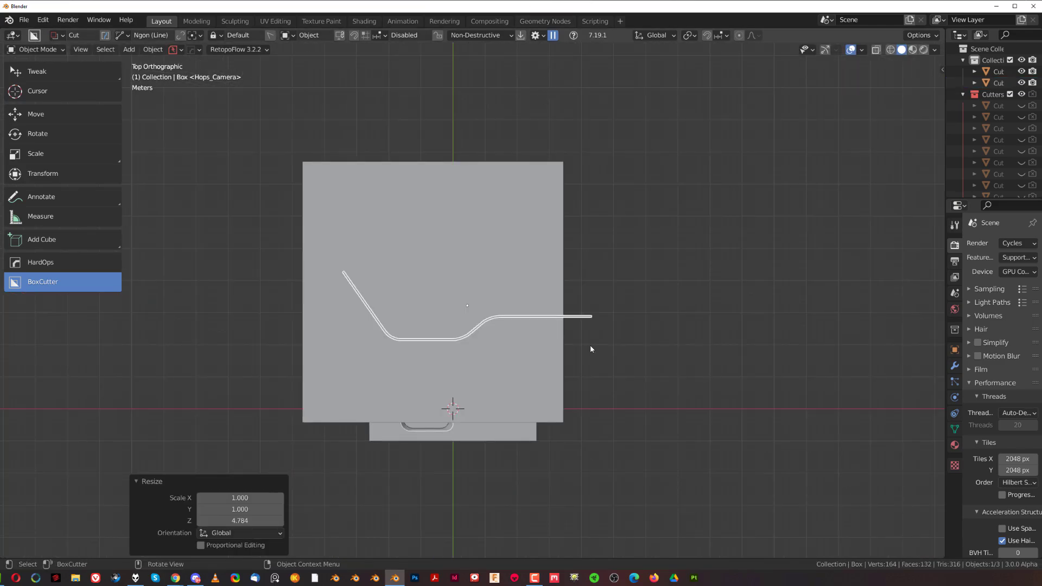
{"action": "key", "text": "s"}
{"action": "left_click", "coordinate": [664, 327]}
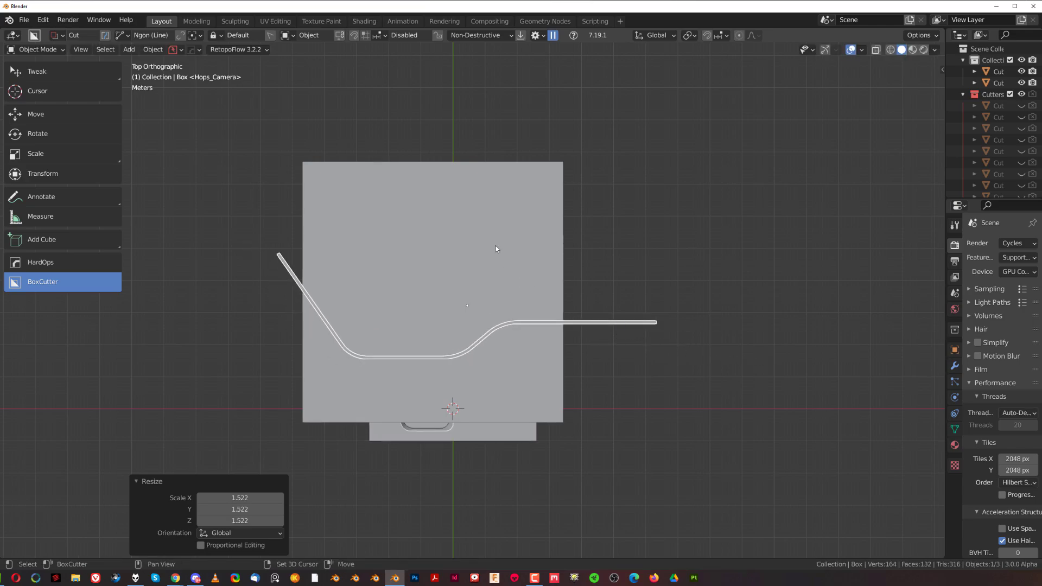
- Subtract the curved wall from the large cube with a HardOps Difference boolean and hide the cutter
{"action": "key", "text": "q"}
{"action": "left_click", "coordinate": [489, 192]}
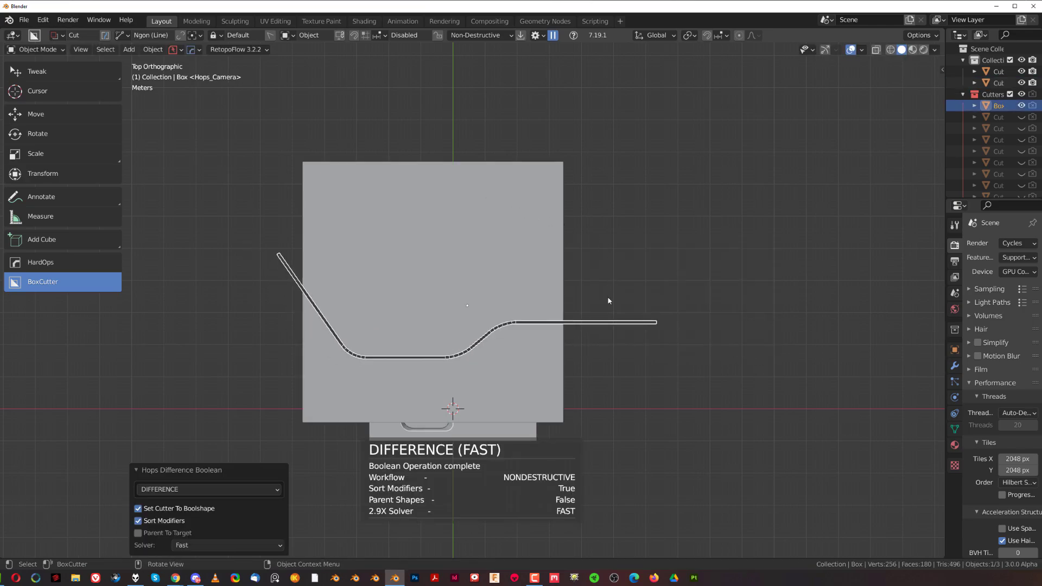
{"action": "key", "text": "h"}
{"action": "middle_click_drag", "start_coordinate": [565, 305], "coordinate": [629, 250]}
- Delete all visible objects and add a fresh 2 m cube at the origin
{"action": "key", "text": "a"}
{"action": "key", "text": "Delete"}
{"action": "key", "text": "shift+a"}
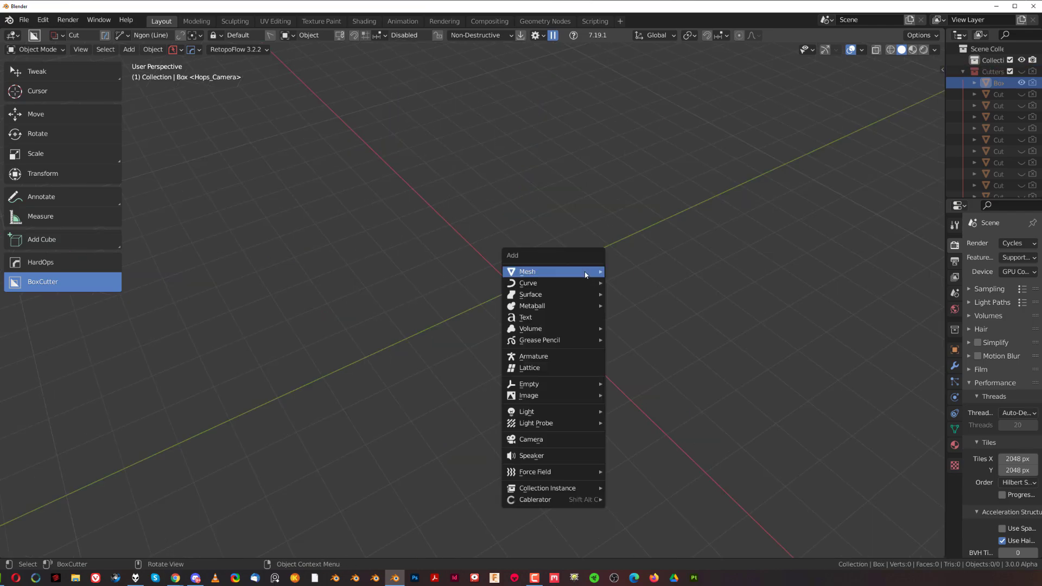
{"action": "mouse_move", "coordinate": [604, 276]}
{"action": "left_click", "coordinate": [629, 310]}
{"action": "middle_click_drag", "start_coordinate": [637, 290], "coordinate": [499, 233]}
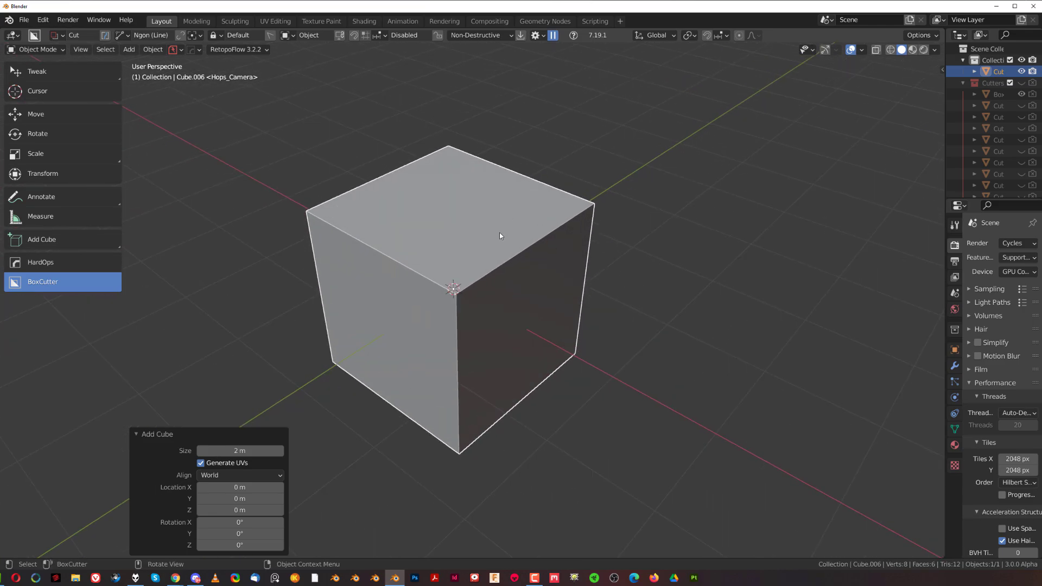
{"action": "left_click", "coordinate": [480, 206]}
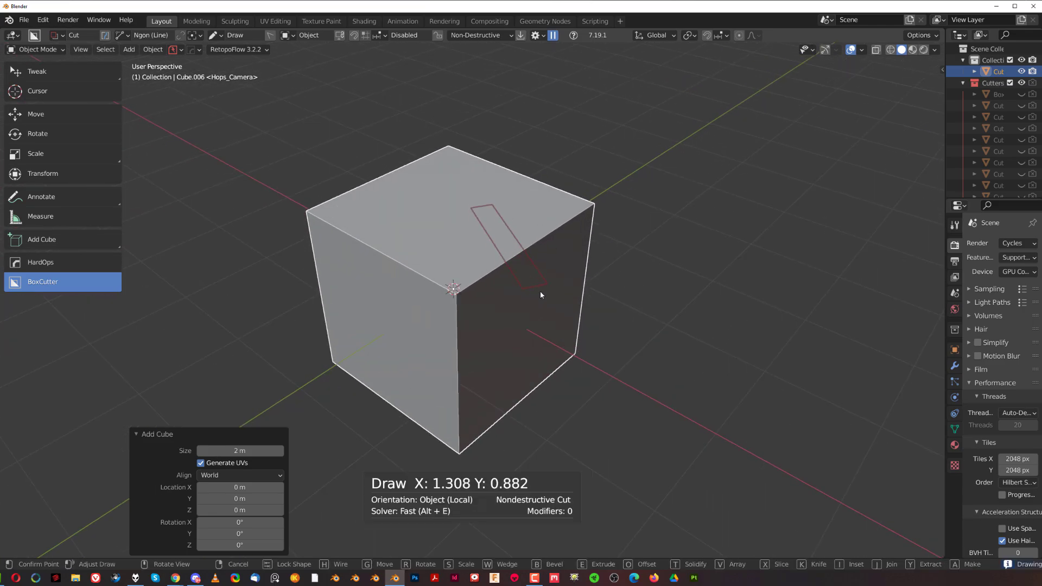
{"action": "key", "text": "Tab"}
{"action": "key", "text": "ctrl+d"}
{"action": "key", "text": "Escape"}
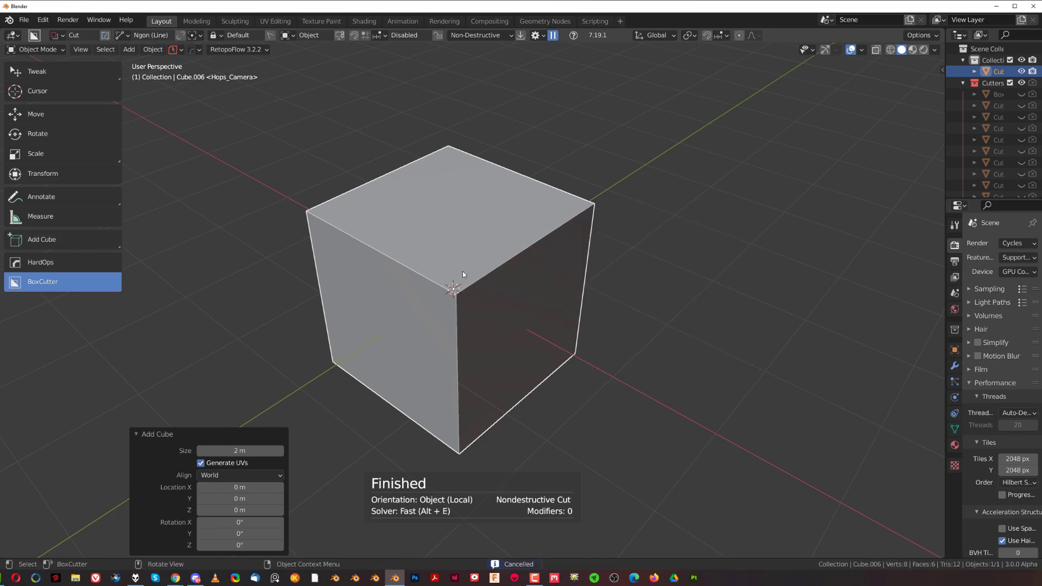
- Switch the BoxCutter shape to Box and keep its alignment set to Object with Local orientation
{"action": "key", "text": "ctrl+d"}
{"action": "left_click", "coordinate": [586, 243]}
{"action": "key", "text": "shift+v"}
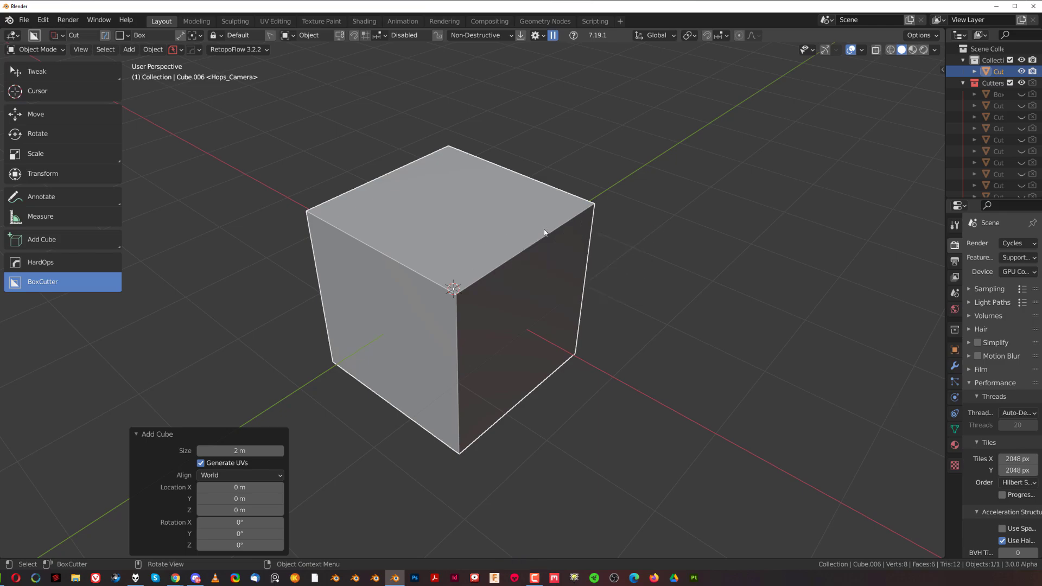
{"action": "key", "text": "ctrl+d"}
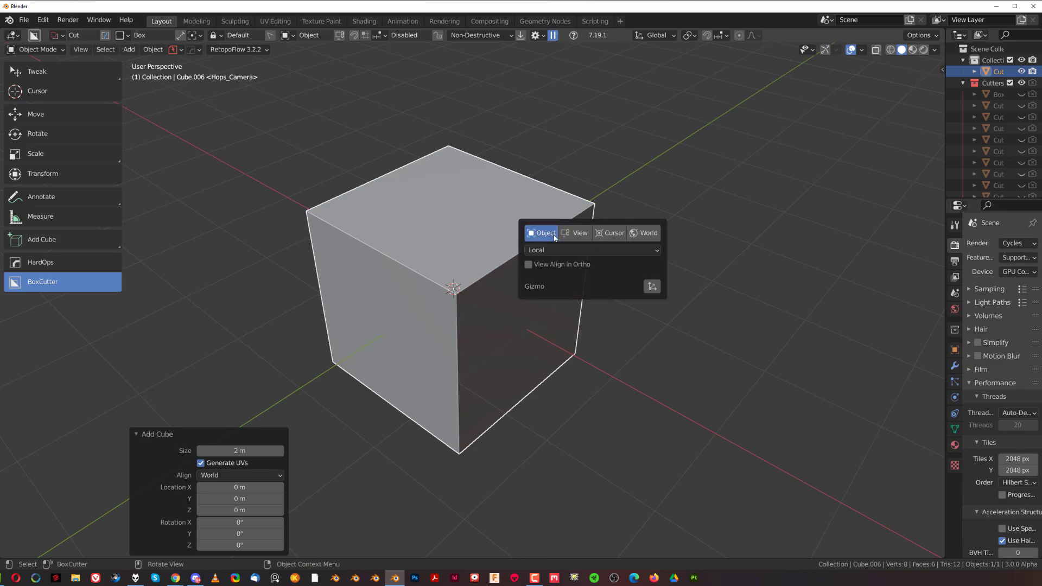
{"action": "left_click", "coordinate": [555, 237]}
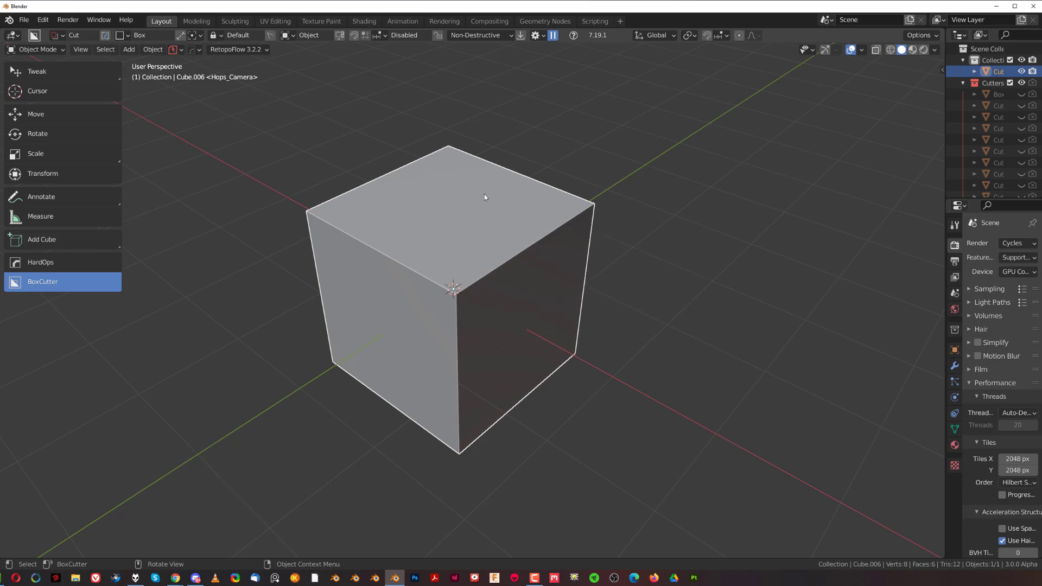
- Try box cutters on the cube's top face with extrusions of about 0.520 and 0.626, discarding both
{"action": "left_click_drag", "start_coordinate": [484, 194], "coordinate": [546, 309]}
{"action": "right_click", "coordinate": [549, 334]}
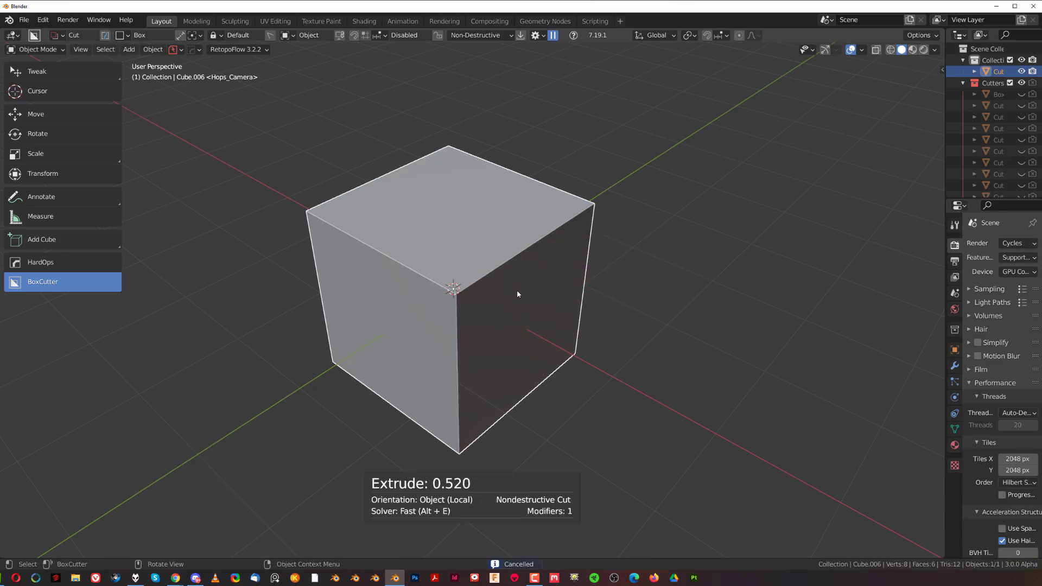
{"action": "middle_click_drag", "start_coordinate": [516, 181], "coordinate": [486, 121]}
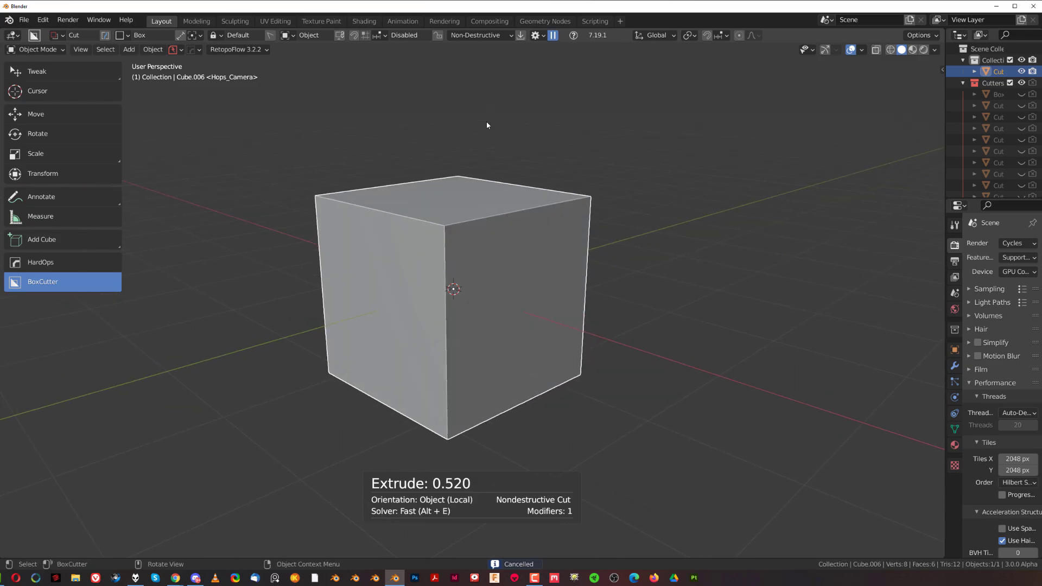
{"action": "middle_click_drag", "start_coordinate": [494, 214], "coordinate": [521, 221]}
{"action": "scroll", "coordinate": [533, 226], "scroll_direction": "up", "scroll_amount": 3}
{"action": "scroll", "coordinate": [535, 226], "scroll_direction": "down", "scroll_amount": 4}
{"action": "scroll", "coordinate": [522, 224], "scroll_direction": "up", "scroll_amount": 3}
{"action": "middle_click_drag", "start_coordinate": [541, 266], "coordinate": [554, 316], "text": "shift"}
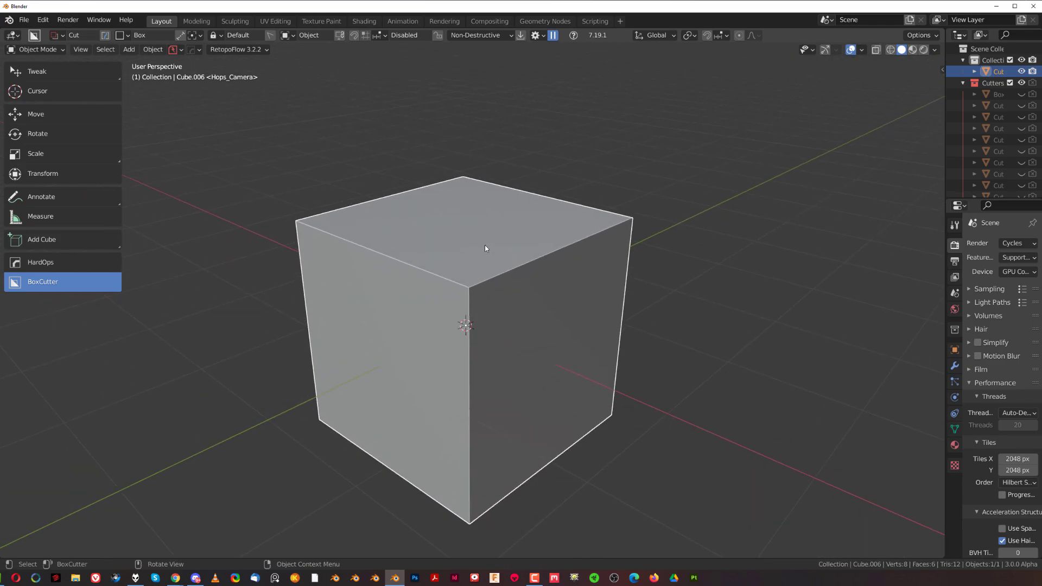
{"action": "mouse_move", "coordinate": [491, 205]}
{"action": "left_mouse_down"}
{"action": "mouse_move", "coordinate": [549, 305]}
{"action": "mouse_move", "coordinate": [579, 309]}
{"action": "mouse_move", "coordinate": [560, 251]}
{"action": "mouse_move", "coordinate": [505, 167]}
{"action": "mouse_move", "coordinate": [454, 140]}
{"action": "left_mouse_up"}
{"action": "key", "text": "Escape"}
{"action": "left_click", "coordinate": [442, 160]}
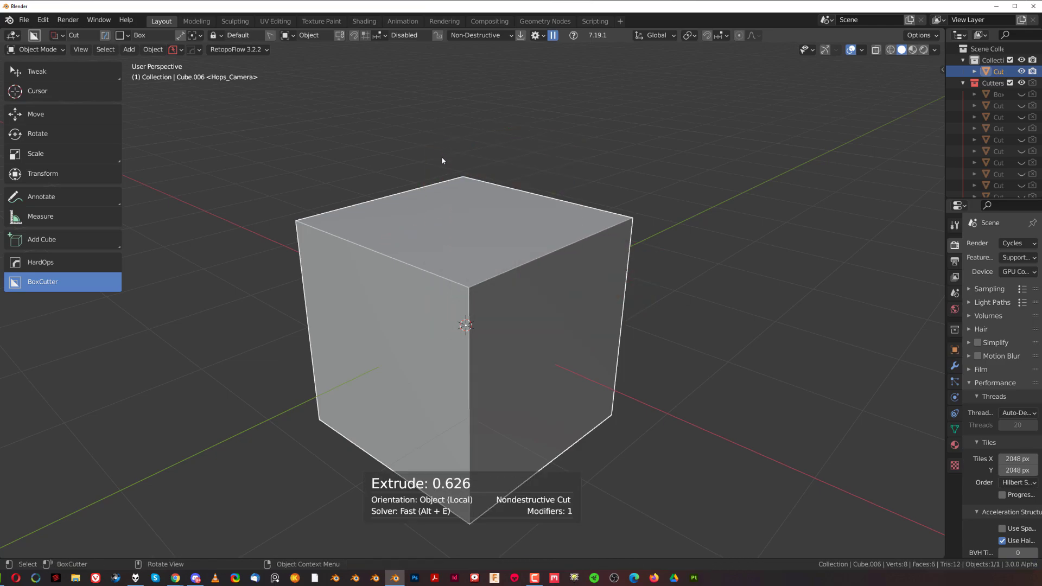
- Bevel the cube's front top corner vertex in Edit Mode into a large slanted triangular facet
{"action": "key", "text": "Tab"}
{"action": "left_click", "coordinate": [474, 283]}
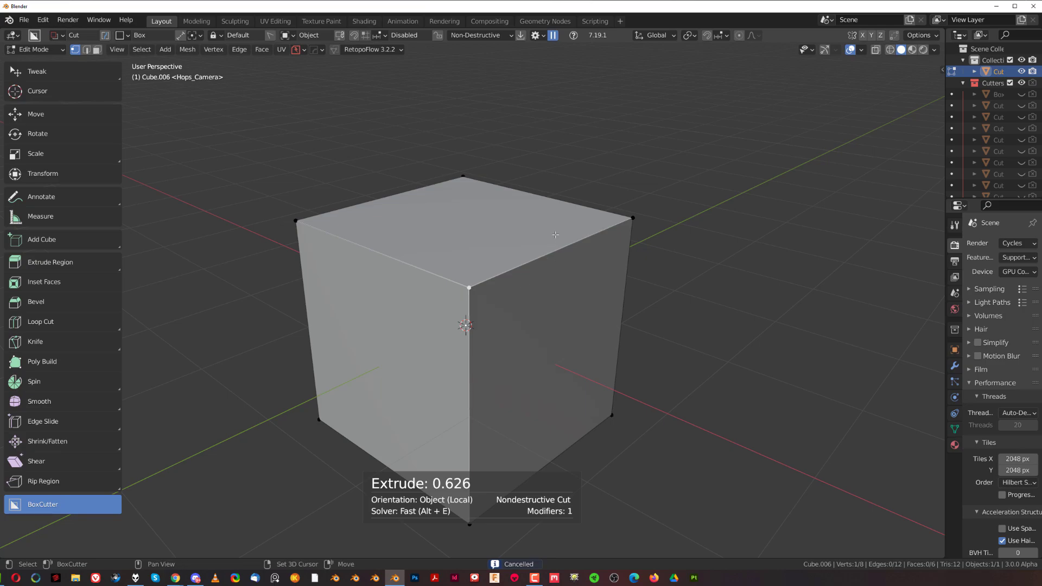
{"action": "key", "text": "ctrl+shift+b"}
{"action": "left_click", "coordinate": [852, 212]}
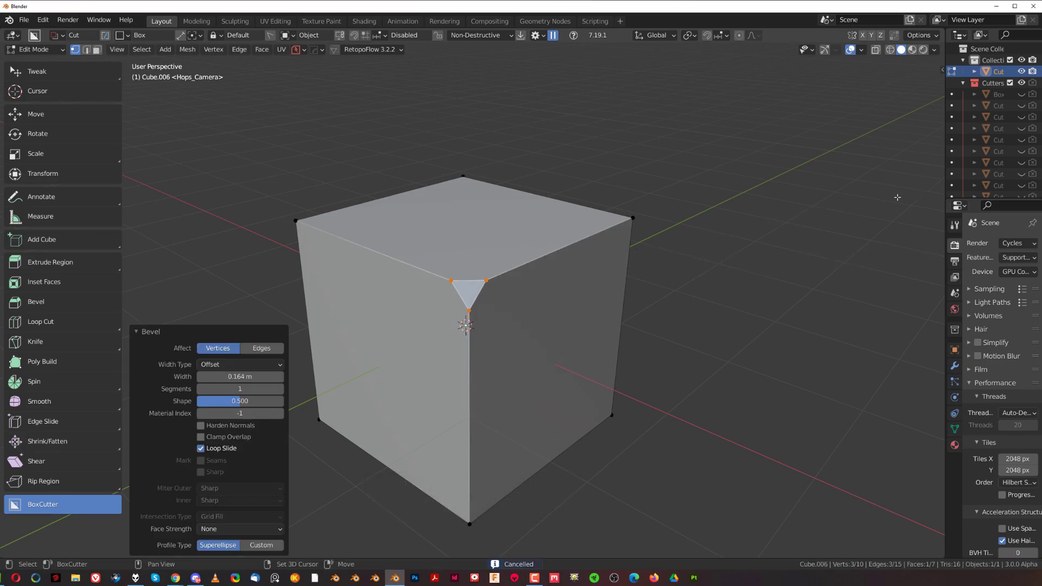
{"action": "key", "text": "Tab"}
- Try a box cut on the slanted triangular facet, extruded about 0.532, and undo it
{"action": "middle_click_drag", "start_coordinate": [429, 268], "coordinate": [431, 262]}
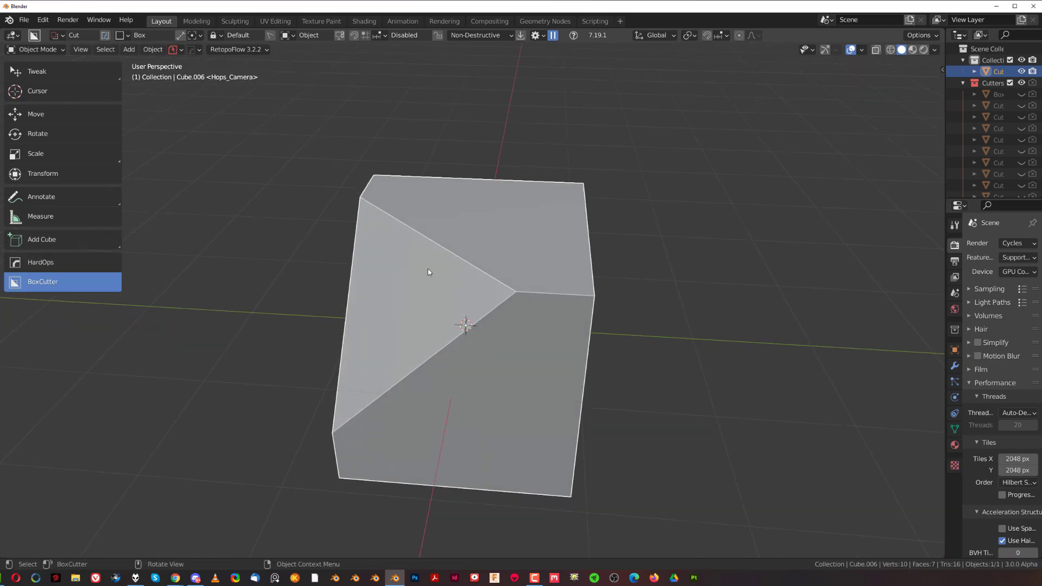
{"action": "mouse_move", "coordinate": [427, 268]}
{"action": "left_mouse_down"}
{"action": "mouse_move", "coordinate": [394, 203]}
{"action": "mouse_move", "coordinate": [431, 161]}
{"action": "mouse_move", "coordinate": [474, 169]}
{"action": "left_mouse_up"}
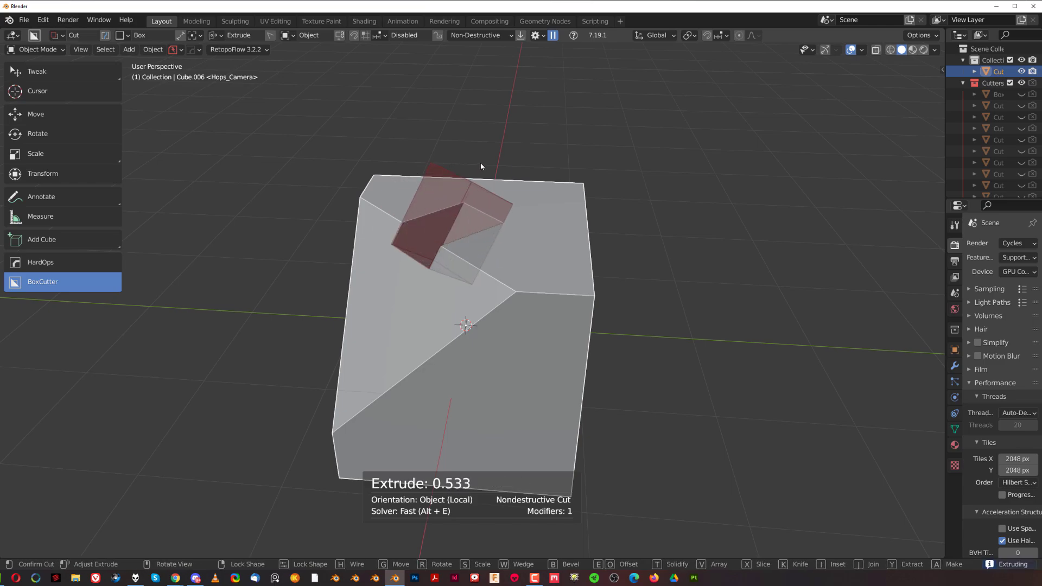
{"action": "left_click", "coordinate": [481, 165]}
{"action": "middle_click_drag", "start_coordinate": [440, 281], "coordinate": [532, 277]}
{"action": "key", "text": "ctrl+z"}
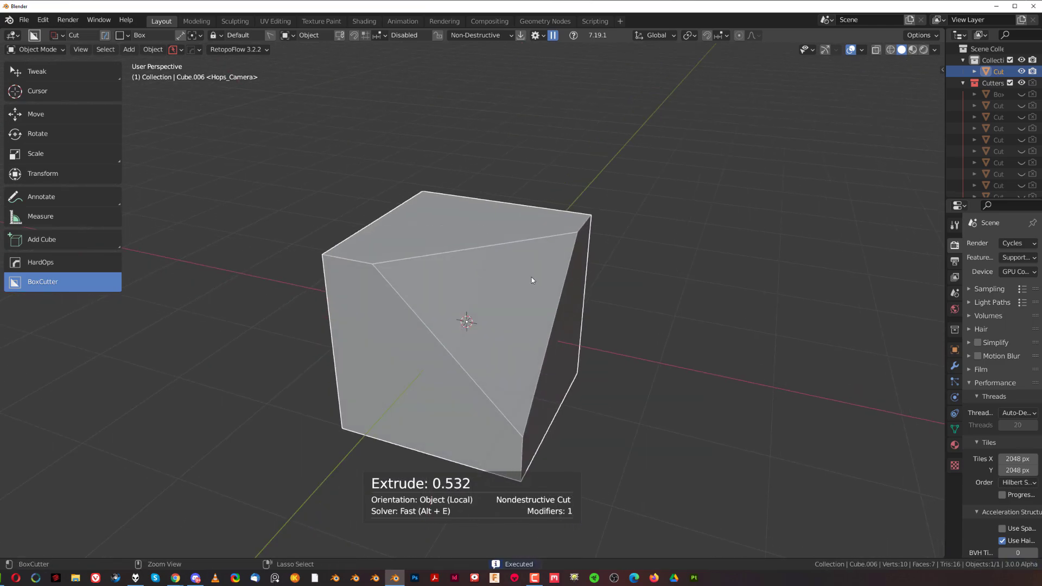
- Set the BoxCutter alignment to View and cut a box notch through the cube's +Y side from the orthographic top view
{"action": "key", "text": "v"}
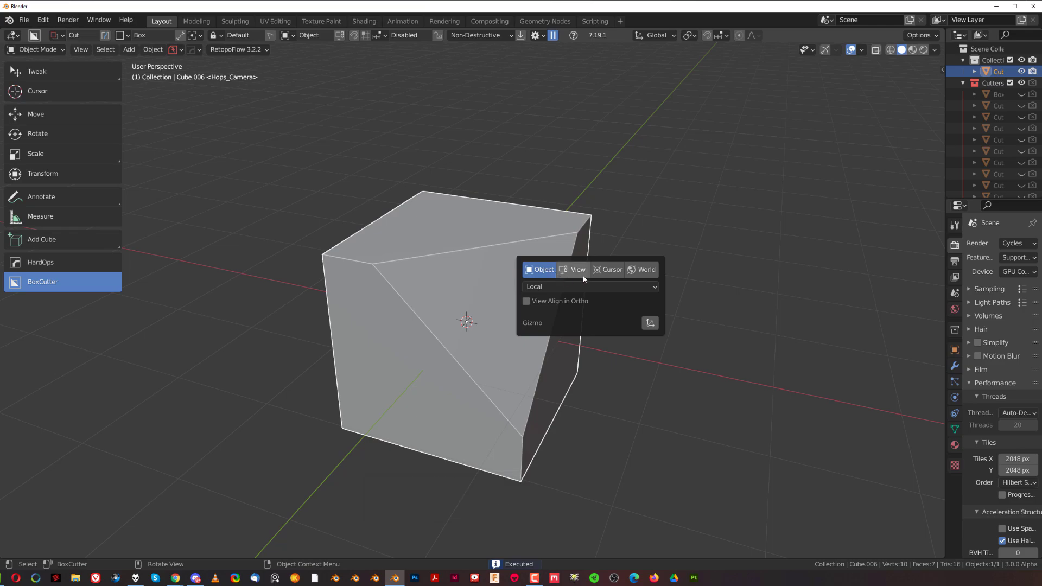
{"action": "left_click", "coordinate": [578, 269]}
{"action": "middle_click_drag", "start_coordinate": [579, 270], "coordinate": [552, 204]}
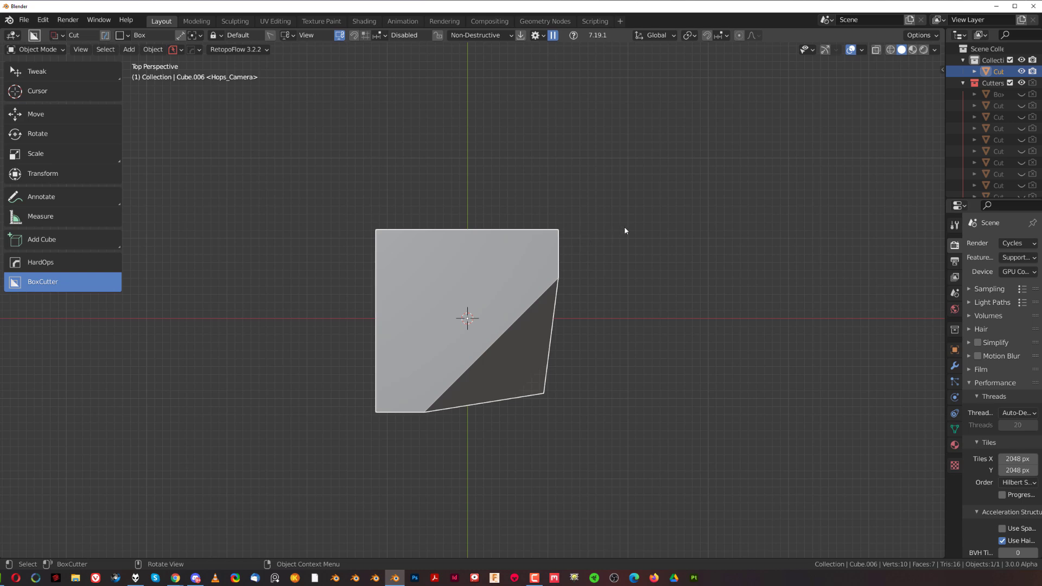
{"action": "key", "text": "KP_5"}
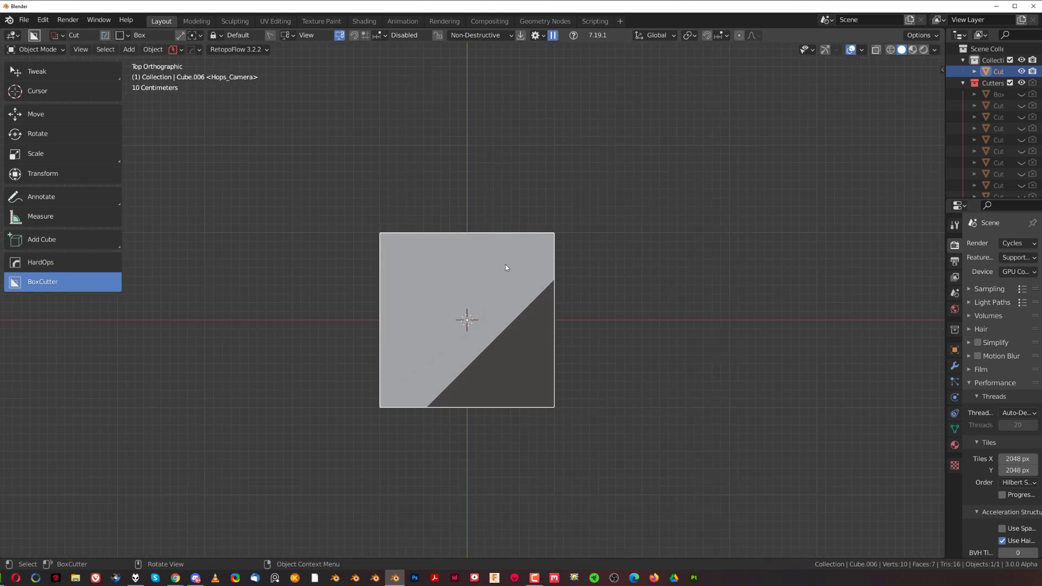
{"action": "left_click_drag", "start_coordinate": [505, 265], "coordinate": [457, 242]}
{"action": "left_click_drag", "start_coordinate": [409, 190], "coordinate": [414, 183]}
- Try another box cut across the notched cube from an angled view and undo it
{"action": "middle_click_drag", "start_coordinate": [600, 314], "coordinate": [624, 213]}
{"action": "left_click_drag", "start_coordinate": [434, 251], "coordinate": [642, 337]}
{"action": "key", "text": "ctrl+z"}
- With the alignment set to Object, try box cutters across the cube's near vertical edge, extruded up to about 0.781, and discard them
{"action": "middle_click_drag", "start_coordinate": [633, 291], "coordinate": [509, 262]}
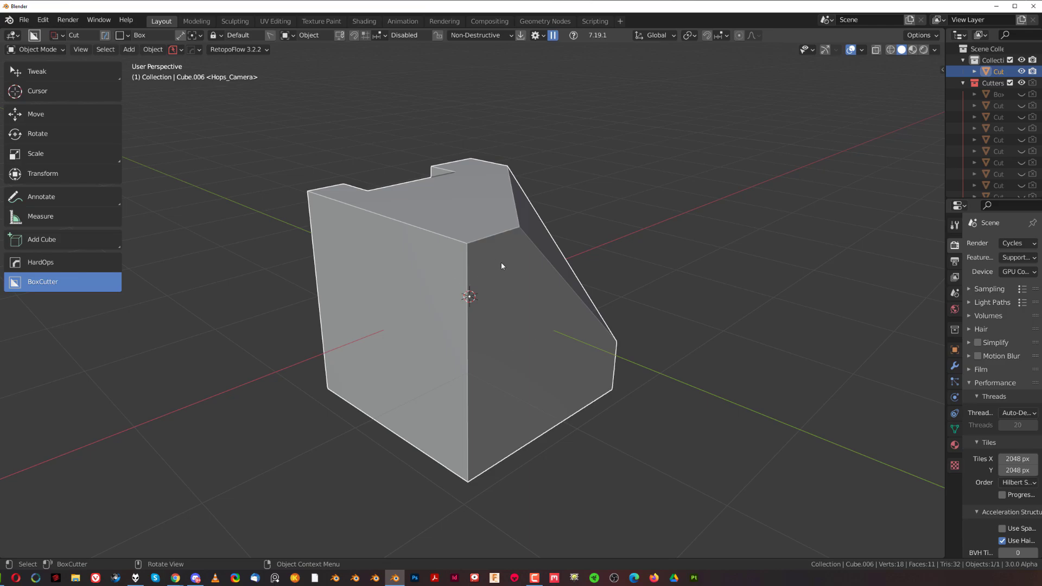
{"action": "left_click_drag", "start_coordinate": [502, 263], "coordinate": [424, 382]}
{"action": "right_click", "coordinate": [512, 299]}
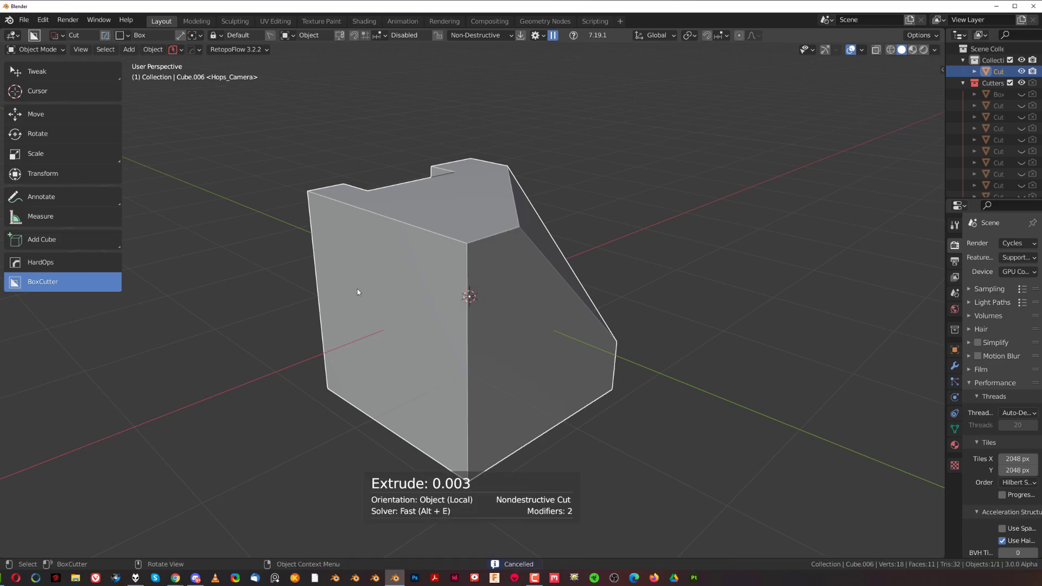
{"action": "left_click_drag", "start_coordinate": [491, 272], "coordinate": [429, 377]}
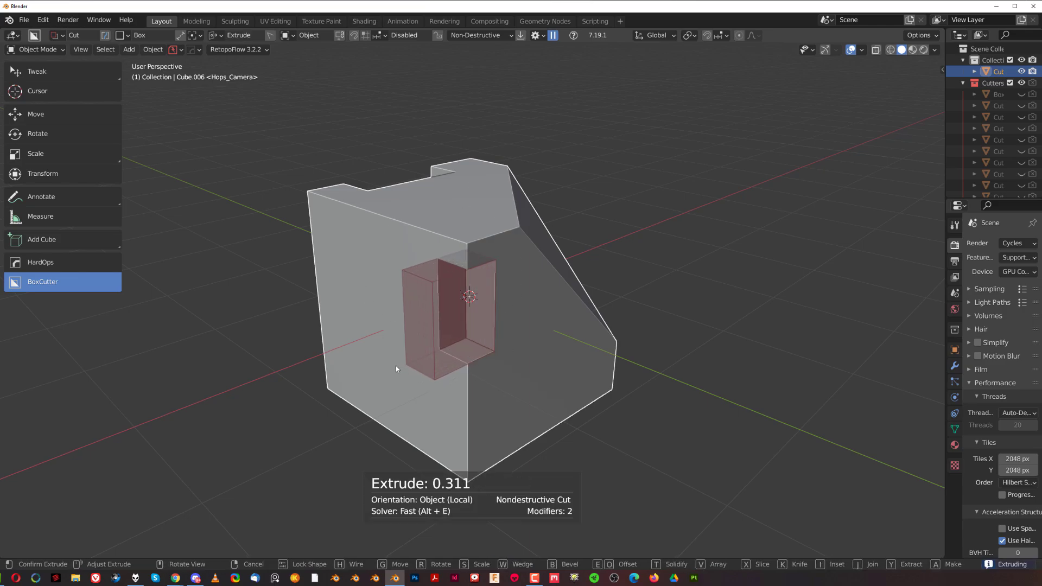
{"action": "key", "text": "Escape"}
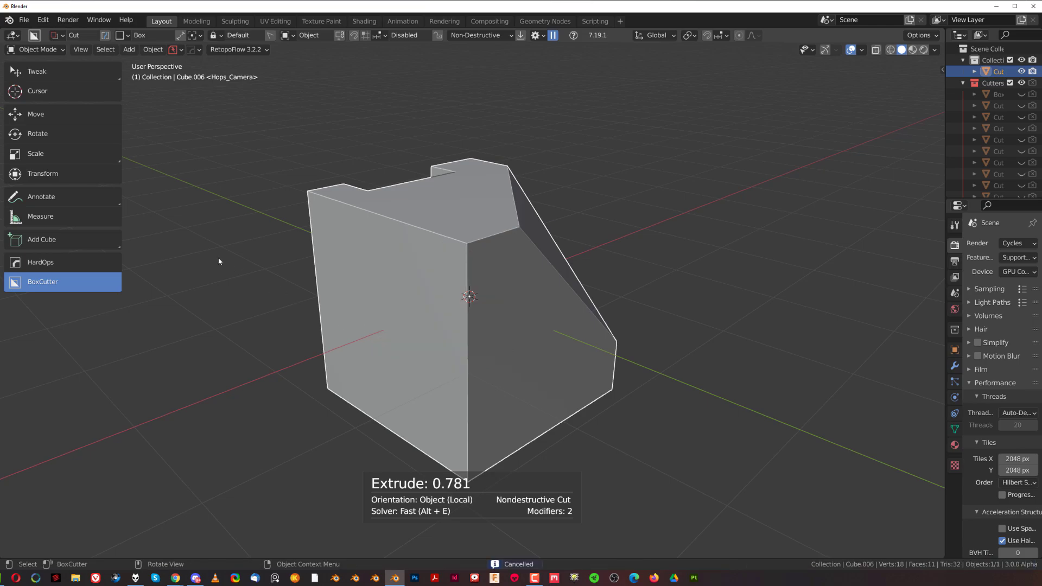
- Try a wide box cut through the cube's middle, started in the empty space beside it, and undo it
{"action": "mouse_move", "coordinate": [191, 205]}
{"action": "left_mouse_down"}
{"action": "mouse_move", "coordinate": [357, 288]}
{"action": "mouse_move", "coordinate": [640, 369]}
{"action": "mouse_move", "coordinate": [834, 361]}
{"action": "mouse_move", "coordinate": [830, 352]}
{"action": "left_mouse_up"}
{"action": "left_click", "coordinate": [826, 340]}
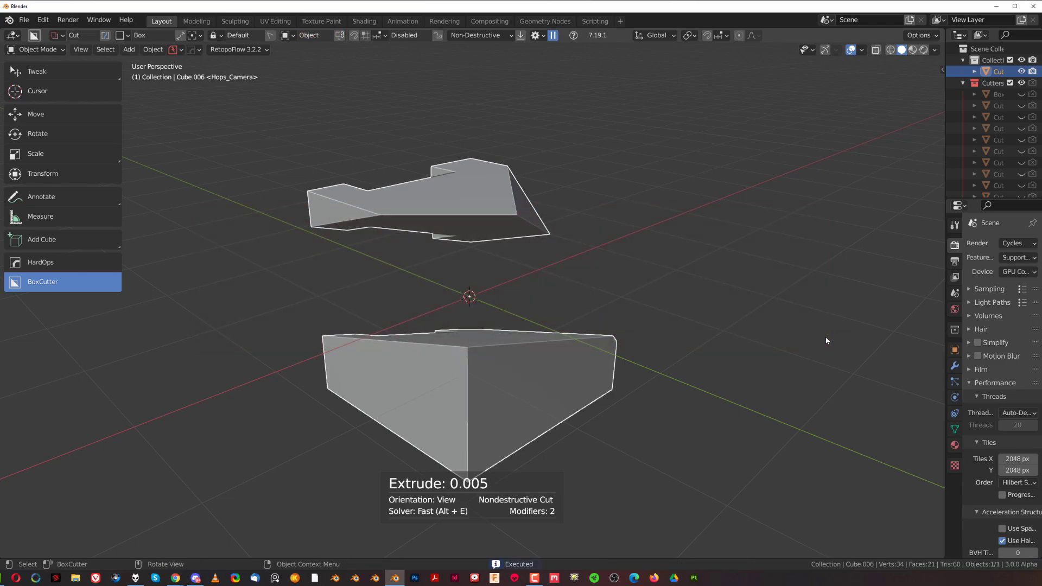
{"action": "key", "text": "ctrl+z"}
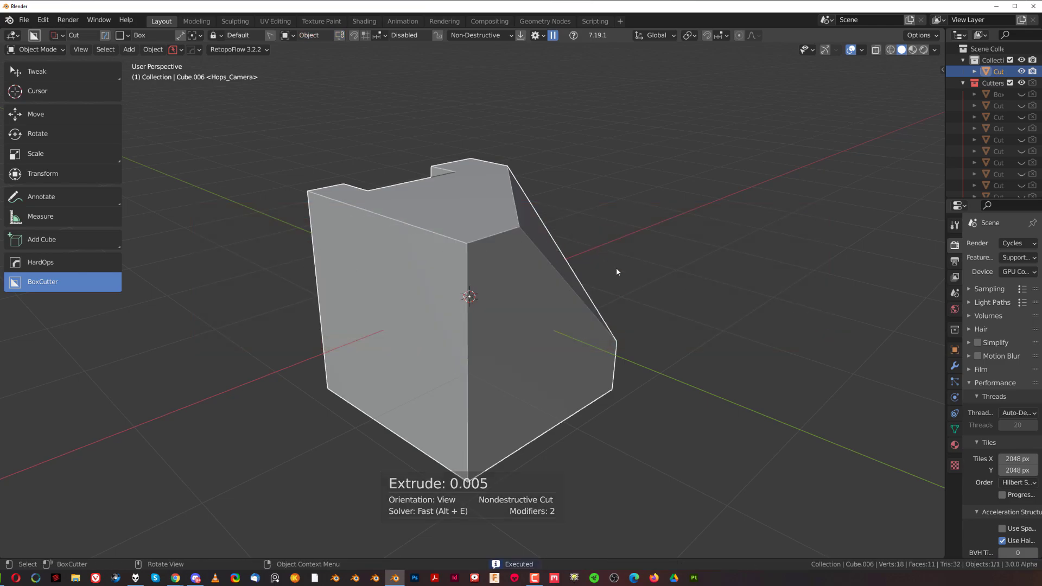
- With Object alignment kept on Local, try a box of about 0.836 by 0.380 across the slanted facet's side edge and discard it
{"action": "mouse_move", "coordinate": [616, 269]}
{"action": "middle_mouse_down"}
{"action": "mouse_move", "coordinate": [529, 302]}
{"action": "mouse_move", "coordinate": [419, 281]}
{"action": "mouse_move", "coordinate": [605, 259]}
{"action": "mouse_move", "coordinate": [657, 296]}
{"action": "mouse_move", "coordinate": [606, 256]}
{"action": "middle_mouse_up"}
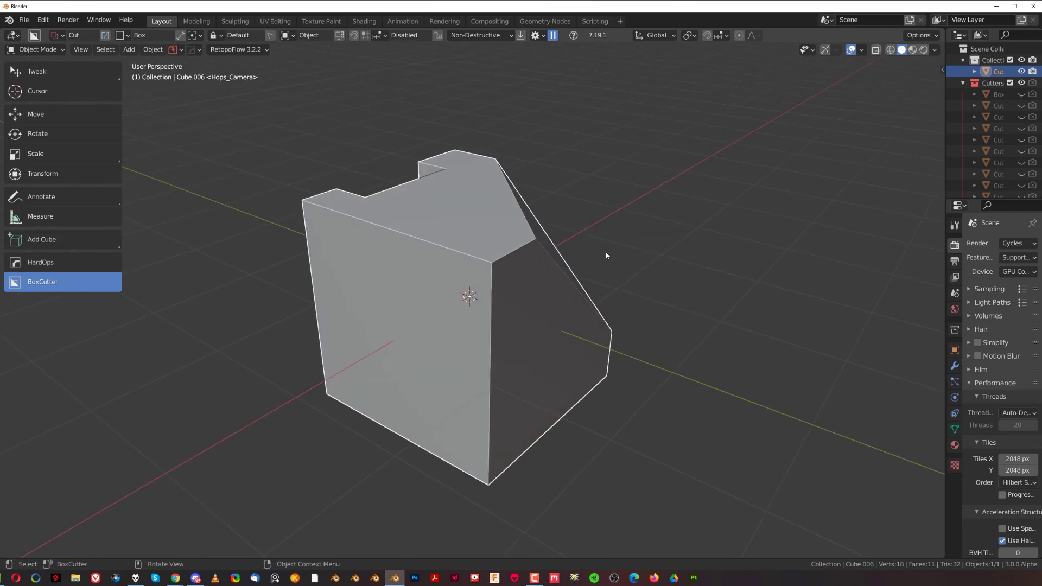
{"action": "middle_click_drag", "start_coordinate": [482, 258], "coordinate": [546, 288]}
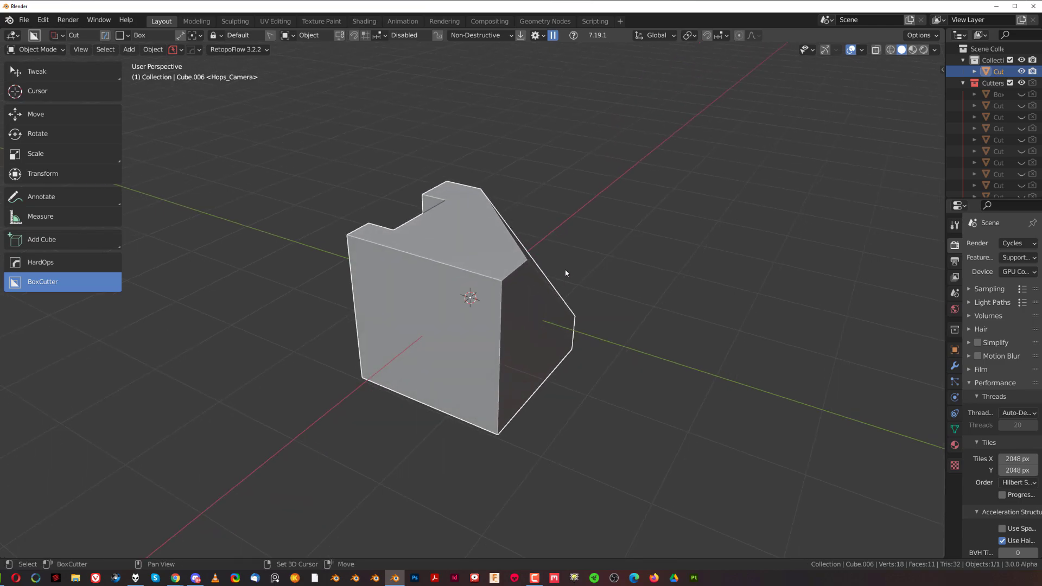
{"action": "key", "text": "v"}
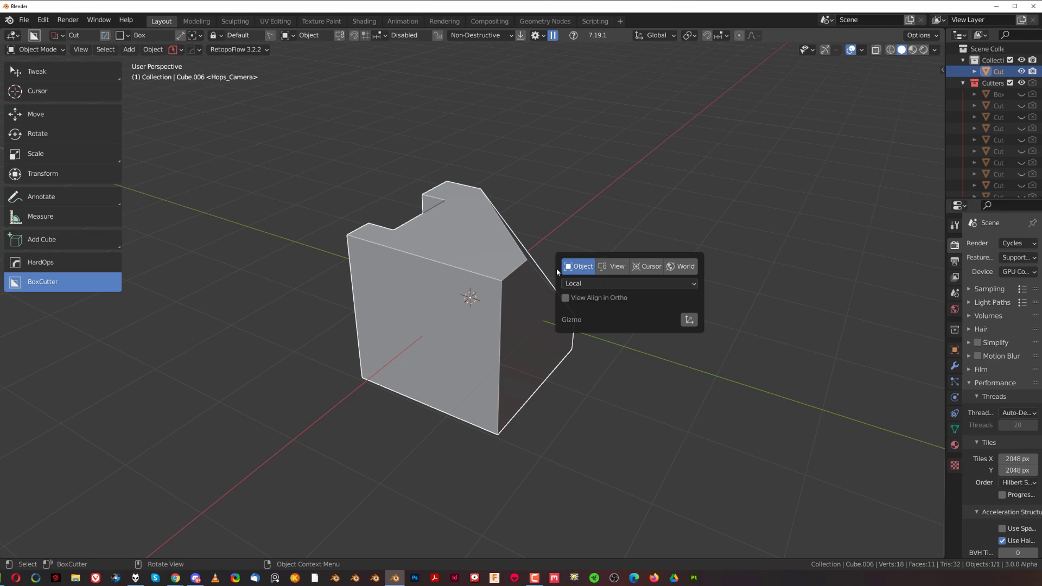
{"action": "left_click", "coordinate": [580, 284]}
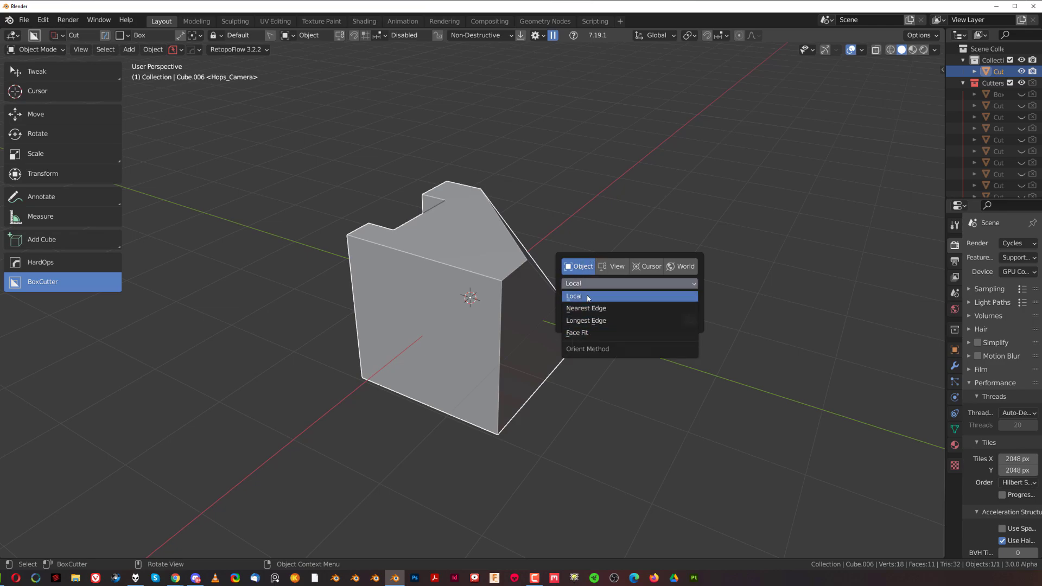
{"action": "middle_click_drag", "start_coordinate": [494, 278], "coordinate": [393, 187]}
{"action": "scroll", "coordinate": [465, 221], "scroll_direction": "up", "scroll_amount": 2}
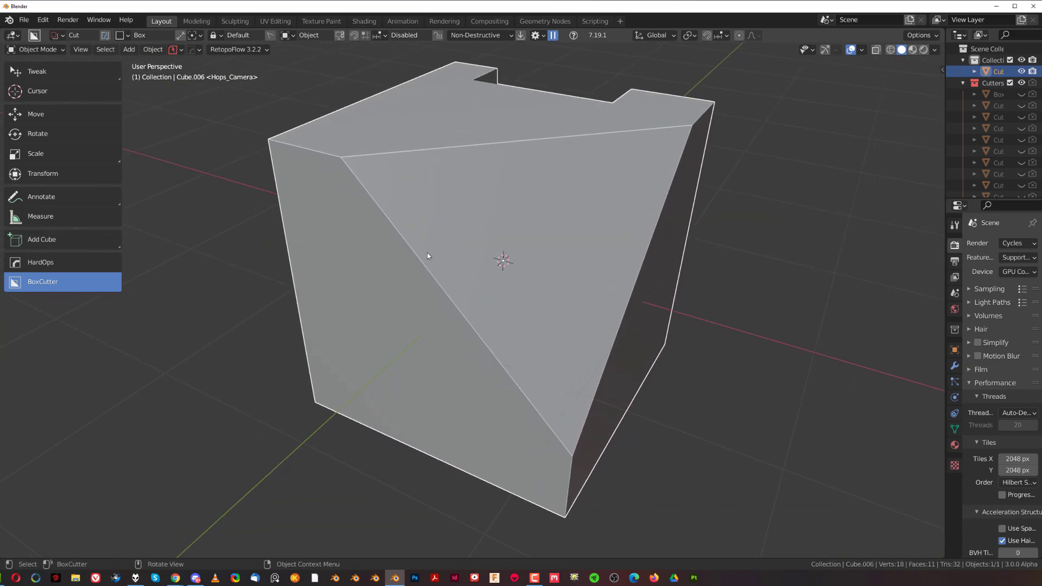
{"action": "mouse_move", "coordinate": [428, 255]}
{"action": "left_mouse_down"}
{"action": "mouse_move", "coordinate": [474, 378]}
{"action": "mouse_move", "coordinate": [545, 379]}
{"action": "mouse_move", "coordinate": [431, 287]}
{"action": "mouse_move", "coordinate": [315, 266]}
{"action": "left_mouse_up"}
{"action": "right_click", "coordinate": [316, 266]}
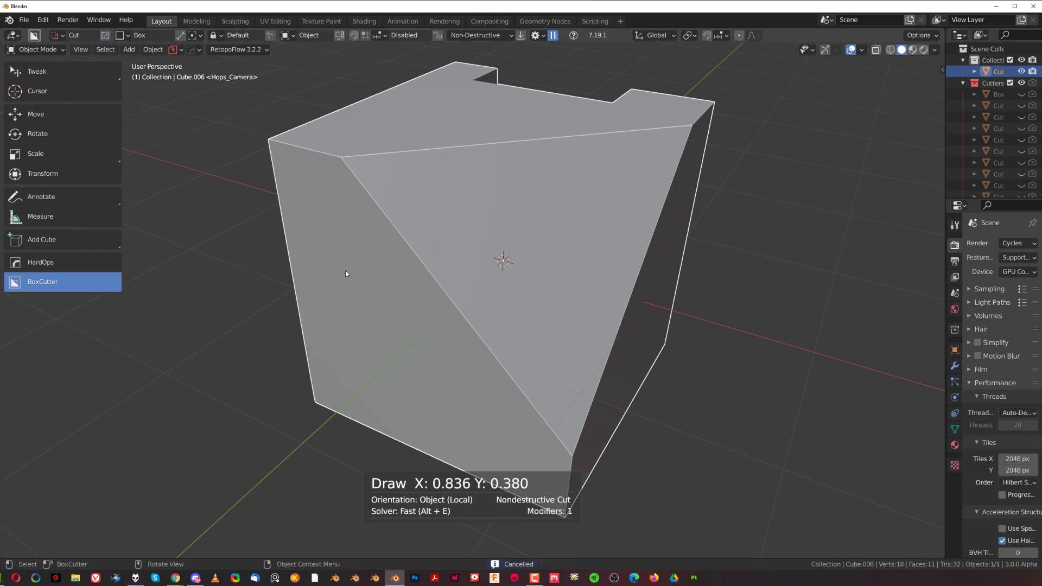
- Try a box cut across the edge between the top face and the slanted facet, extruded about 0.808, and undo it
{"action": "mouse_move", "coordinate": [467, 330]}
{"action": "middle_mouse_down"}
{"action": "mouse_move", "coordinate": [531, 297]}
{"action": "mouse_move", "coordinate": [542, 261]}
{"action": "middle_mouse_up"}
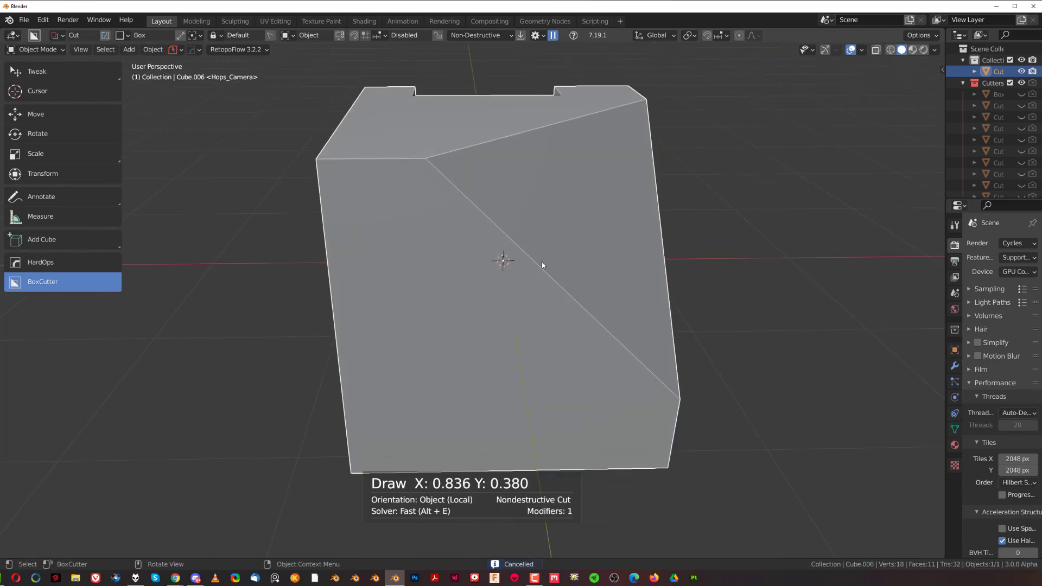
{"action": "middle_click_drag", "start_coordinate": [579, 192], "coordinate": [535, 230]}
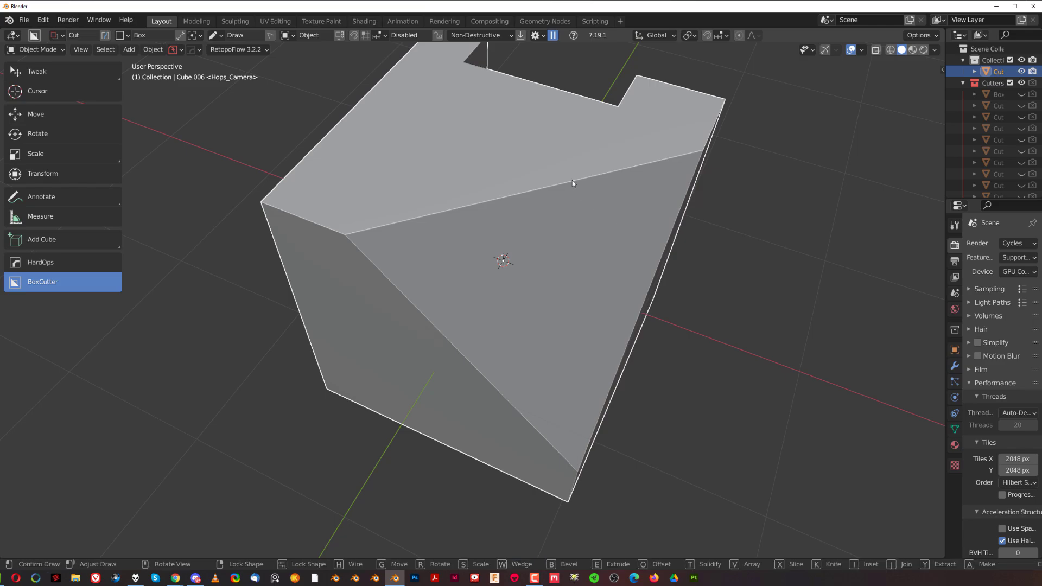
{"action": "left_click_drag", "start_coordinate": [571, 180], "coordinate": [413, 134]}
{"action": "left_click", "coordinate": [598, 201]}
{"action": "middle_click_drag", "start_coordinate": [598, 201], "coordinate": [395, 227]}
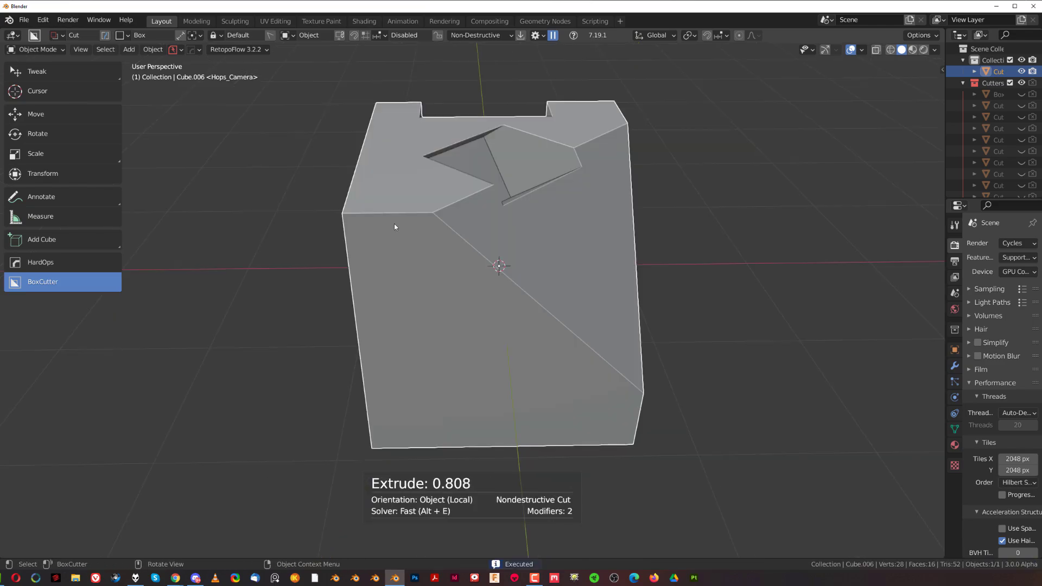
{"action": "key", "text": "ctrl+z"}
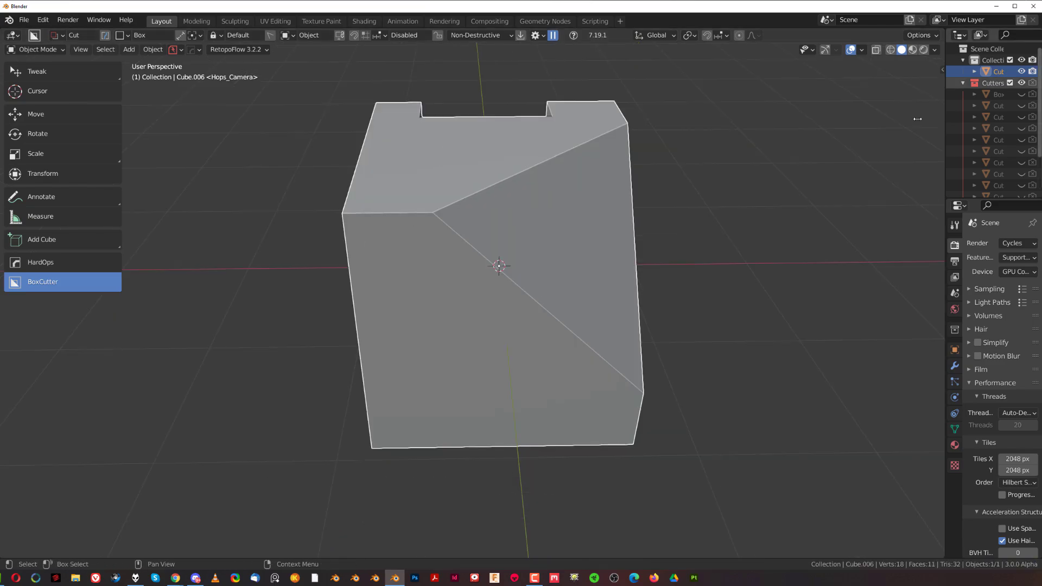
- Set the orient method to Nearest Edge and cut a narrow box slot along the slanted facet's side edge, extruded about 0.192
{"action": "key", "text": "shift+v"}
{"action": "left_click", "coordinate": [645, 234]}
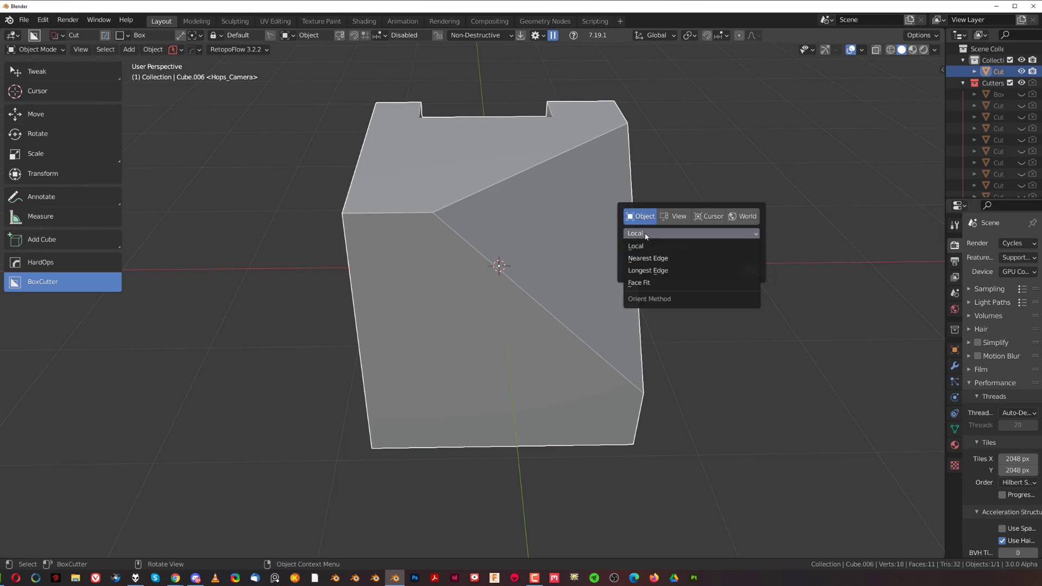
{"action": "left_click", "coordinate": [654, 259]}
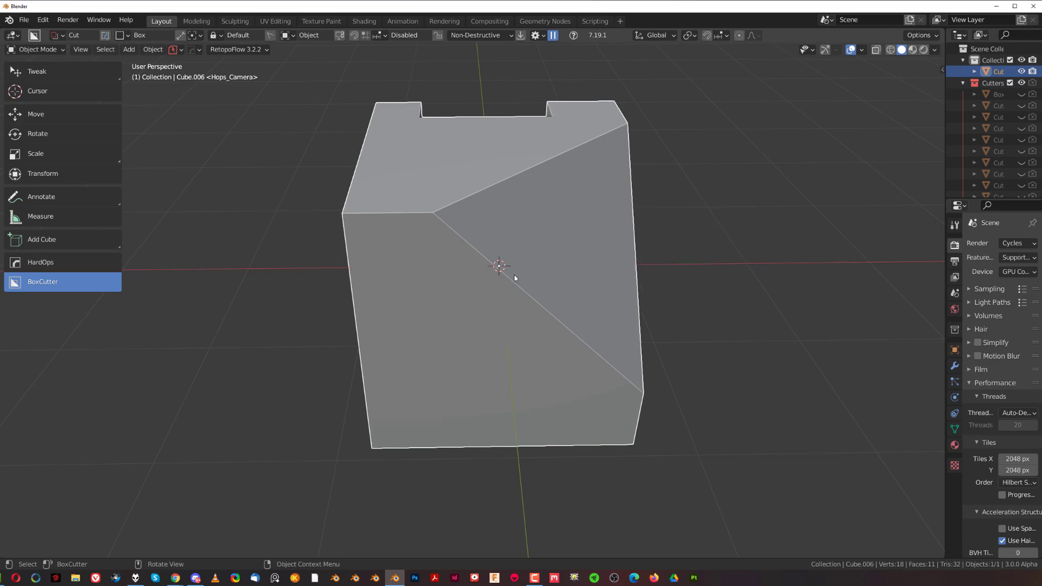
{"action": "left_click_drag", "start_coordinate": [512, 273], "coordinate": [584, 363]}
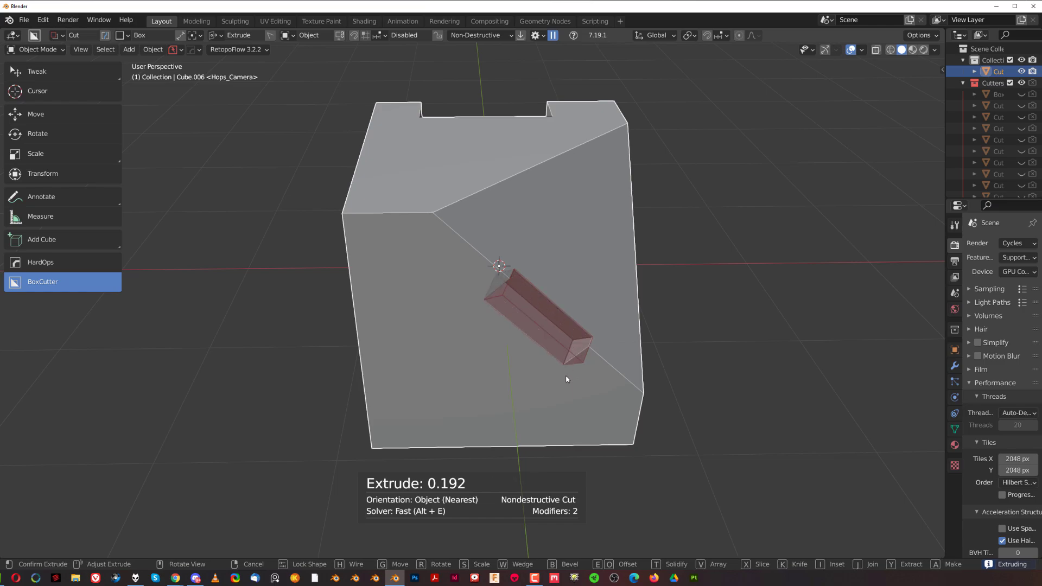
{"action": "left_click", "coordinate": [568, 378]}
- Try another box along the slanted facet's opposite side edge, extruded about 0.116, and discard it
{"action": "mouse_move", "coordinate": [589, 376]}
{"action": "middle_mouse_down"}
{"action": "mouse_move", "coordinate": [544, 358]}
{"action": "mouse_move", "coordinate": [510, 320]}
{"action": "middle_mouse_up"}
{"action": "left_click_drag", "start_coordinate": [569, 234], "coordinate": [516, 350]}
{"action": "right_click", "coordinate": [516, 351]}
{"action": "scroll", "coordinate": [545, 318], "scroll_direction": "down", "scroll_amount": 1}
{"action": "middle_click_drag", "start_coordinate": [545, 318], "coordinate": [565, 310]}
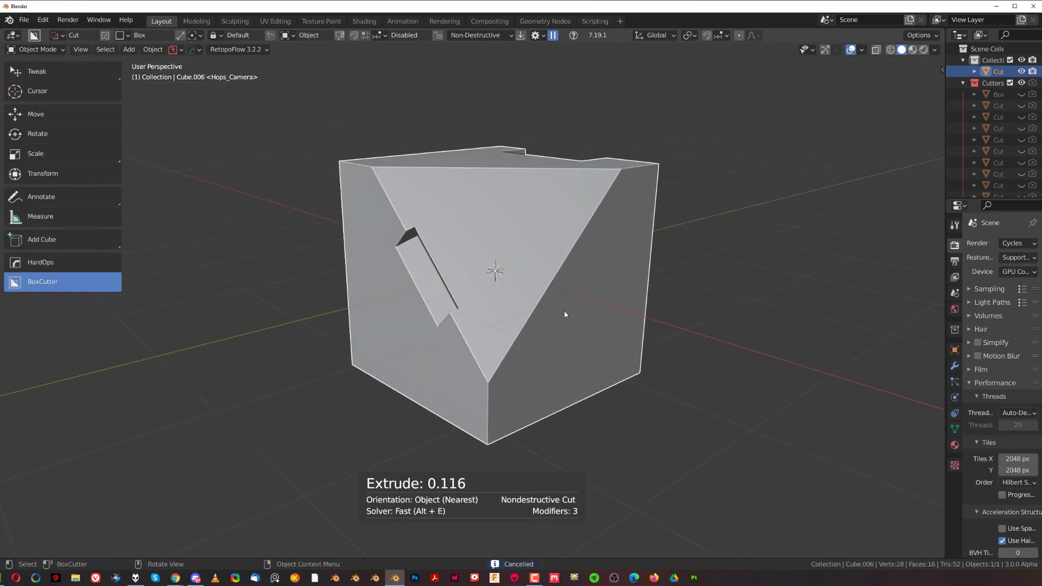
- Set the orient method to Longest Edge and cut a long box slot along the slanted facet's top edge, extruded about 0.124
{"action": "key", "text": "alt+w"}
{"action": "left_click", "coordinate": [595, 327]}
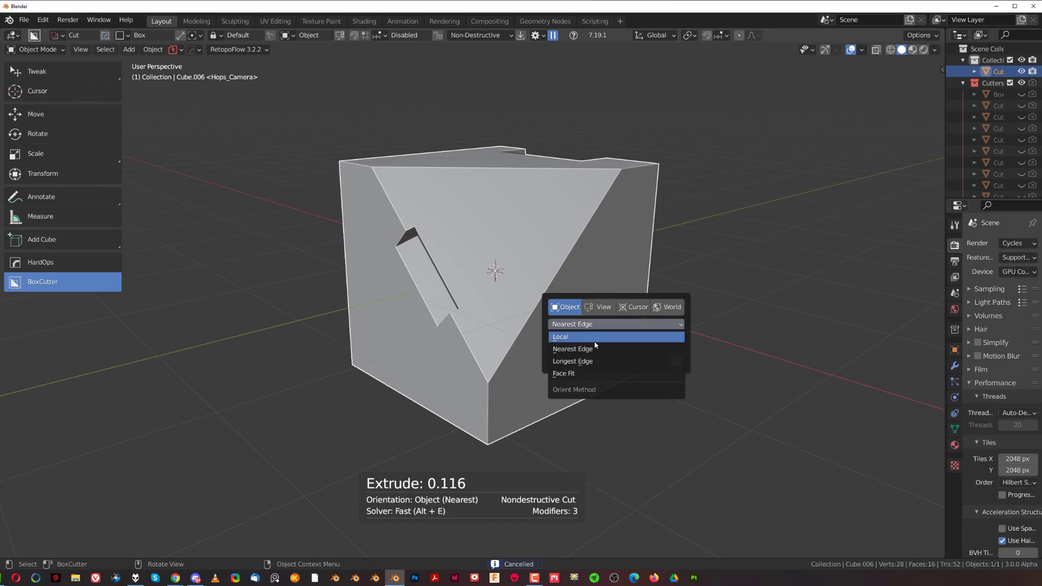
{"action": "left_click", "coordinate": [595, 362]}
{"action": "middle_click_drag", "start_coordinate": [562, 332], "coordinate": [591, 149]}
{"action": "left_click_drag", "start_coordinate": [556, 188], "coordinate": [436, 228]}
{"action": "left_click", "coordinate": [439, 247]}
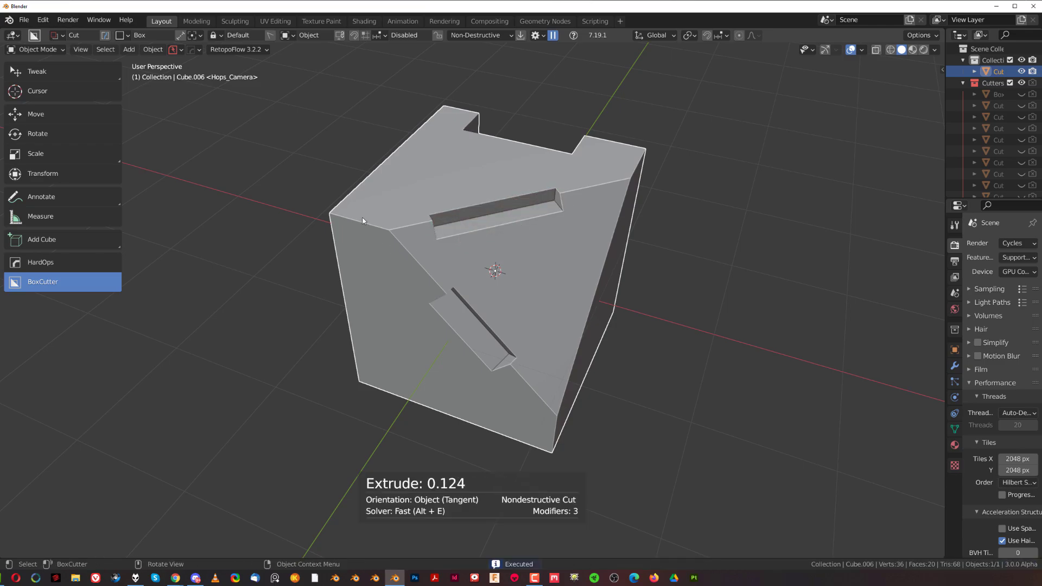
- Try a box cut along the short top edge beside the slanted facet
{"action": "mouse_move", "coordinate": [361, 220]}
{"action": "left_mouse_down"}
{"action": "mouse_move", "coordinate": [429, 241]}
{"action": "mouse_move", "coordinate": [420, 249]}
{"action": "left_mouse_up"}
{"action": "left_click", "coordinate": [431, 266]}
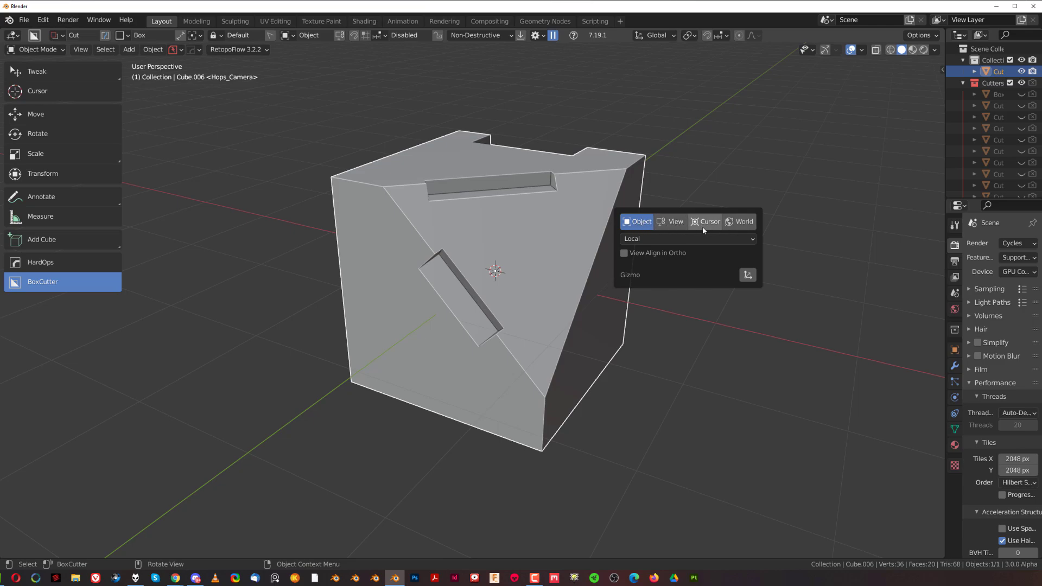
- Cut a small box notch into the side face just below the short top edge at the facet's other end, extruded about 0.263
{"action": "middle_click_drag", "start_coordinate": [434, 207], "coordinate": [585, 313]}
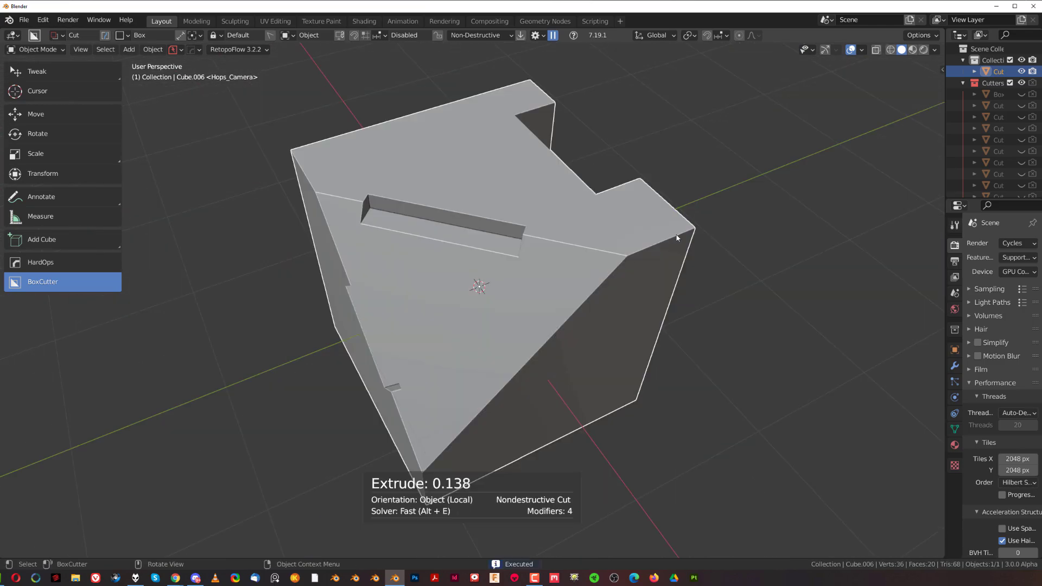
{"action": "left_click_drag", "start_coordinate": [677, 233], "coordinate": [642, 277]}
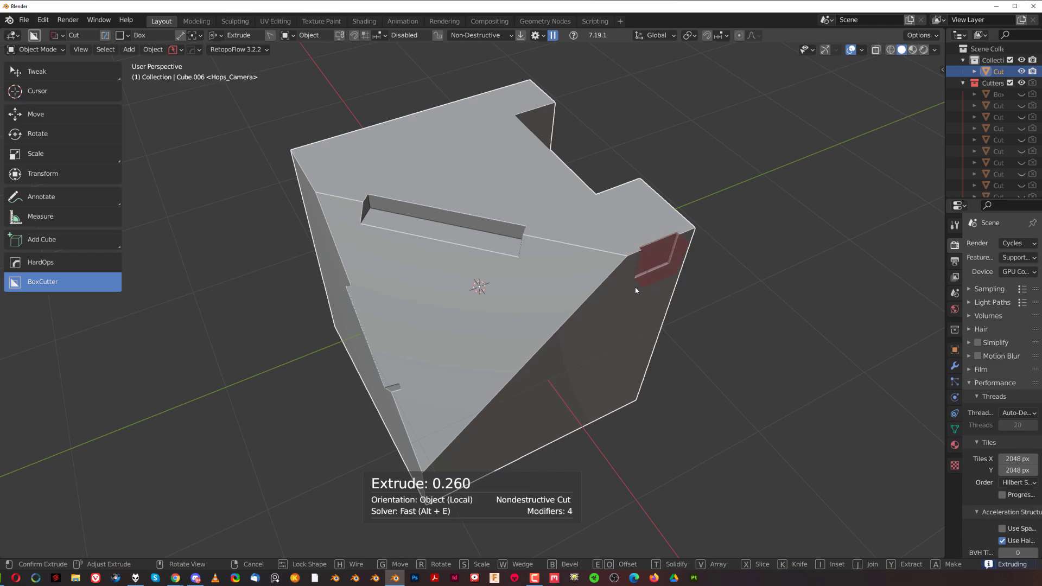
{"action": "left_click", "coordinate": [633, 293]}
- Choose the Nearest Edge orient method, try a box of about 0.483 by 0.124 near the facet's top edge, and discard it
{"action": "key", "text": "d"}
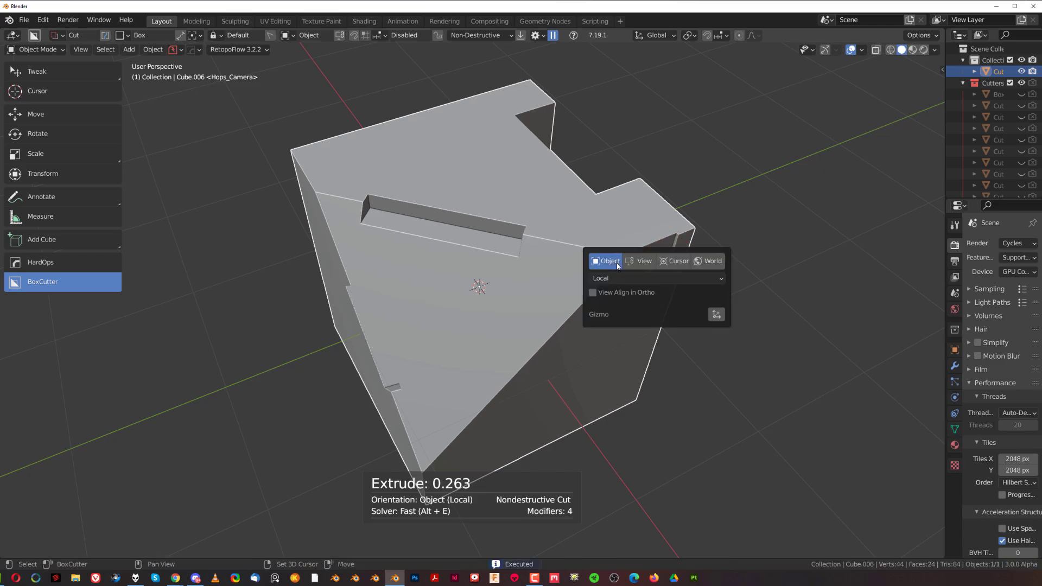
{"action": "left_click", "coordinate": [622, 278]}
{"action": "left_click", "coordinate": [621, 306]}
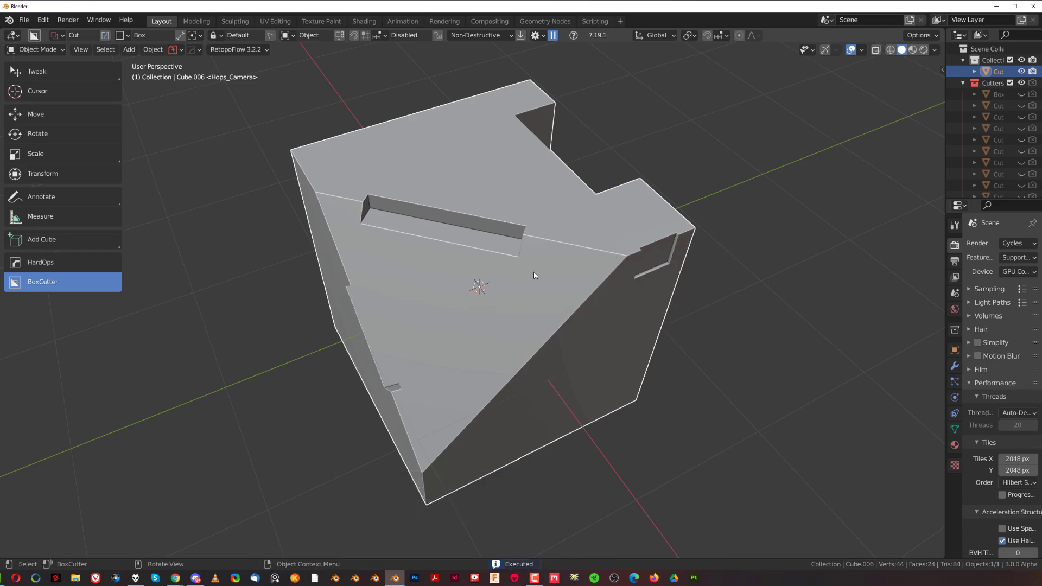
{"action": "left_click_drag", "start_coordinate": [553, 239], "coordinate": [616, 279]}
{"action": "key", "text": "Escape"}
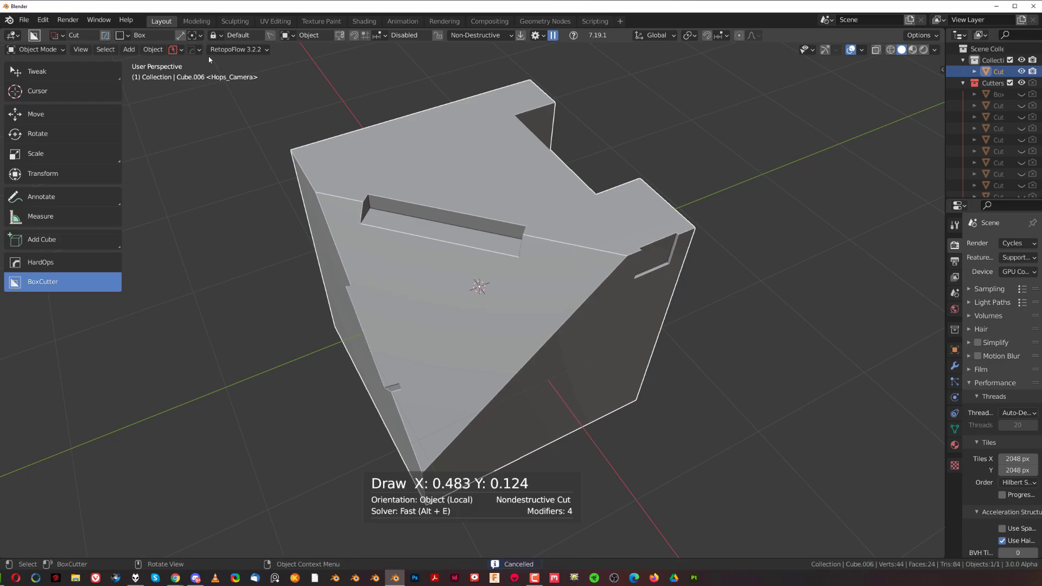
- Switch the cutter shape to Line Box and cut a freely angled rectangular pocket into the top face, extruded about 0.226
{"action": "left_click", "coordinate": [181, 37]}
{"action": "key", "text": "d"}
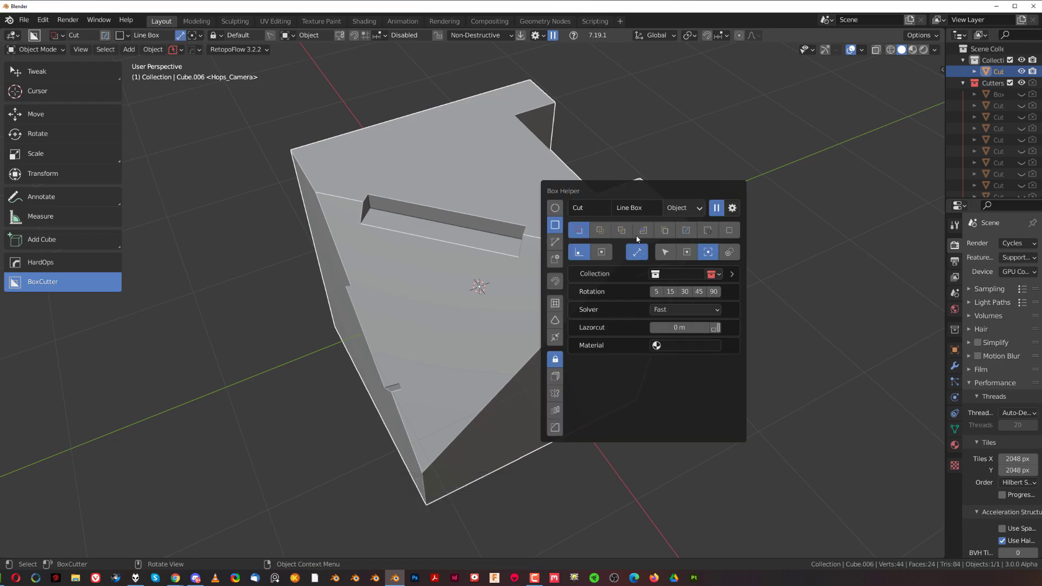
{"action": "middle_click_drag", "start_coordinate": [638, 239], "coordinate": [544, 291]}
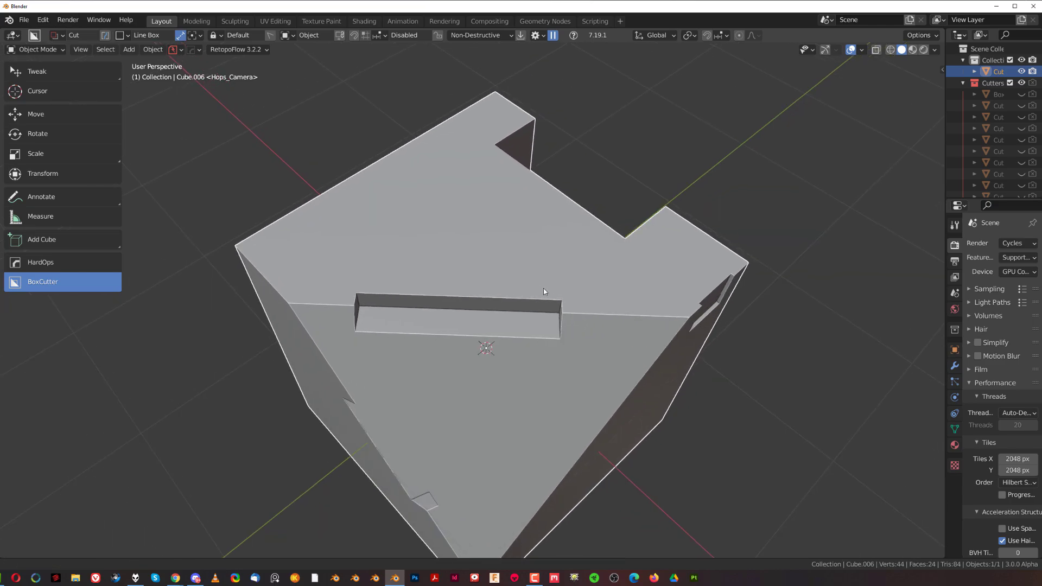
{"action": "scroll", "coordinate": [543, 292], "scroll_direction": "up", "scroll_amount": 1}
{"action": "left_click_drag", "start_coordinate": [372, 197], "coordinate": [421, 252]}
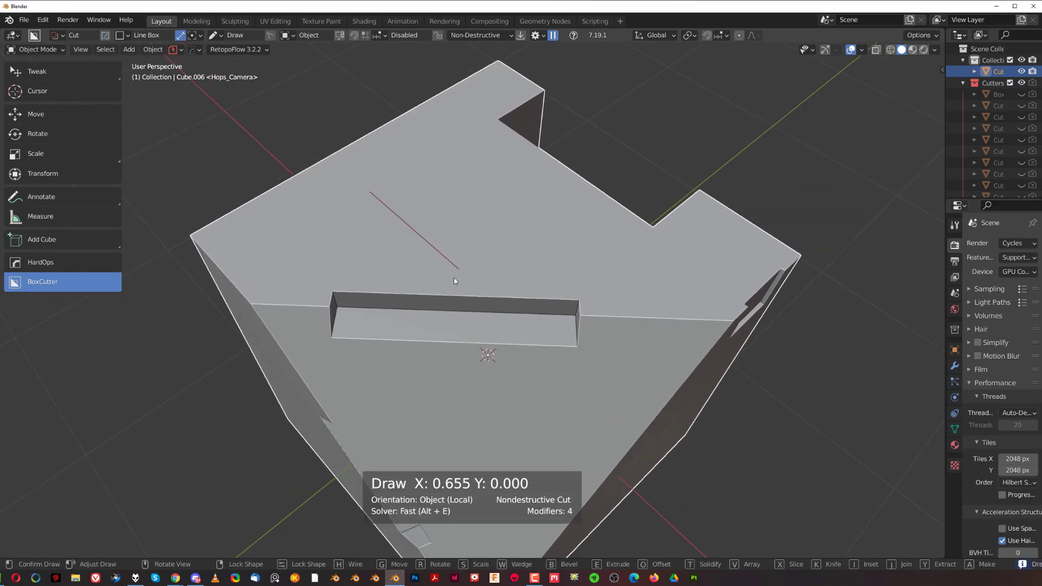
{"action": "left_click_drag", "start_coordinate": [517, 229], "coordinate": [479, 130]}
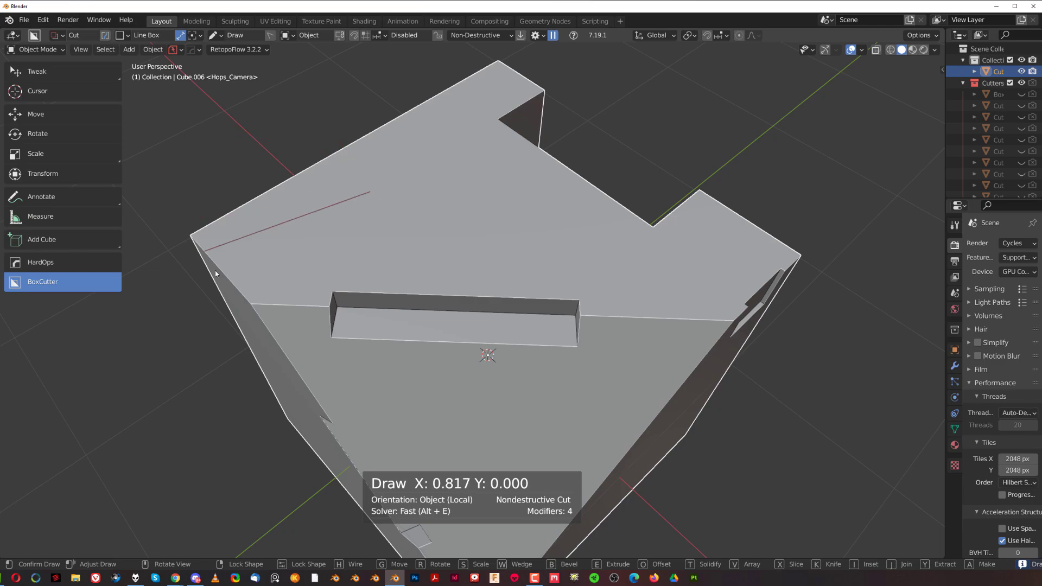
{"action": "mouse_move", "coordinate": [215, 270]}
{"action": "left_mouse_down"}
{"action": "mouse_move", "coordinate": [459, 331]}
{"action": "mouse_move", "coordinate": [489, 259]}
{"action": "mouse_move", "coordinate": [388, 272]}
{"action": "left_mouse_up"}
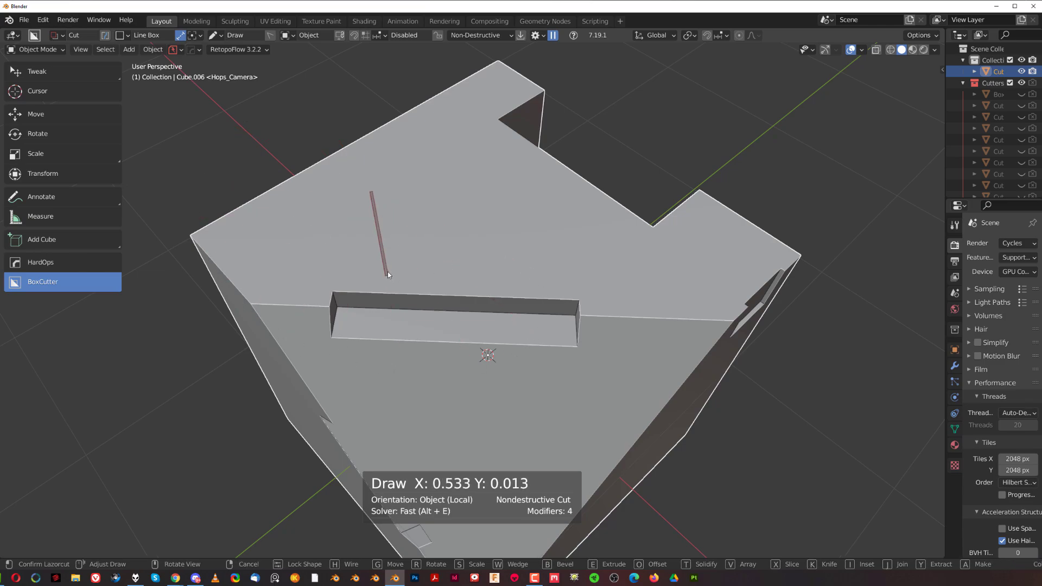
{"action": "left_click", "coordinate": [540, 262]}
{"action": "left_click", "coordinate": [530, 283]}
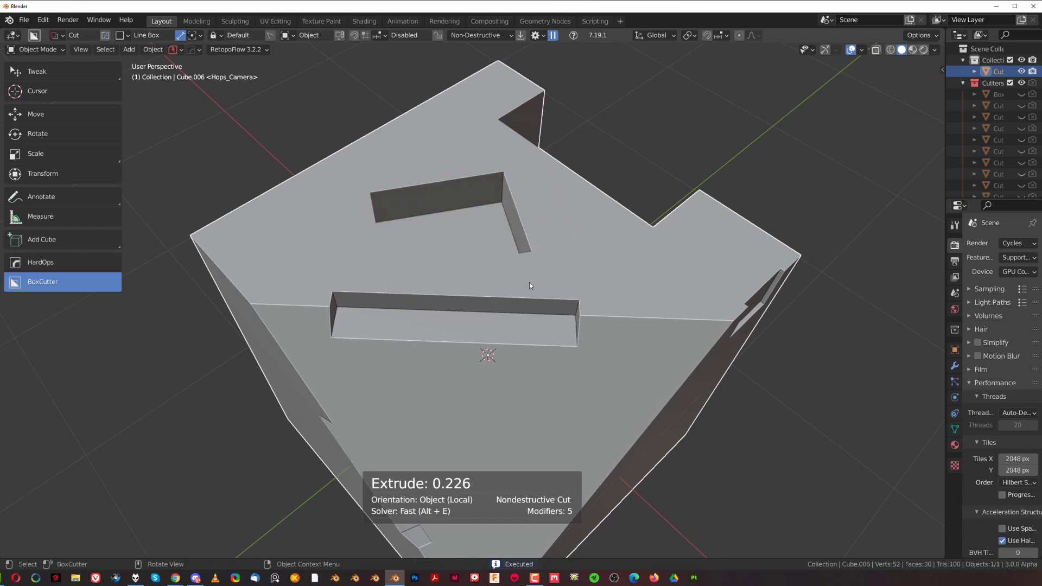
- Examine the orient methods offered for Object alignment, including Nearest Edge, Longest Edge and Face Fit
{"action": "mouse_move", "coordinate": [529, 283]}
{"action": "middle_mouse_down"}
{"action": "mouse_move", "coordinate": [476, 318]}
{"action": "mouse_move", "coordinate": [522, 332]}
{"action": "mouse_move", "coordinate": [615, 246]}
{"action": "mouse_move", "coordinate": [713, 291]}
{"action": "mouse_move", "coordinate": [719, 308]}
{"action": "mouse_move", "coordinate": [564, 252]}
{"action": "mouse_move", "coordinate": [519, 294]}
{"action": "middle_mouse_up"}
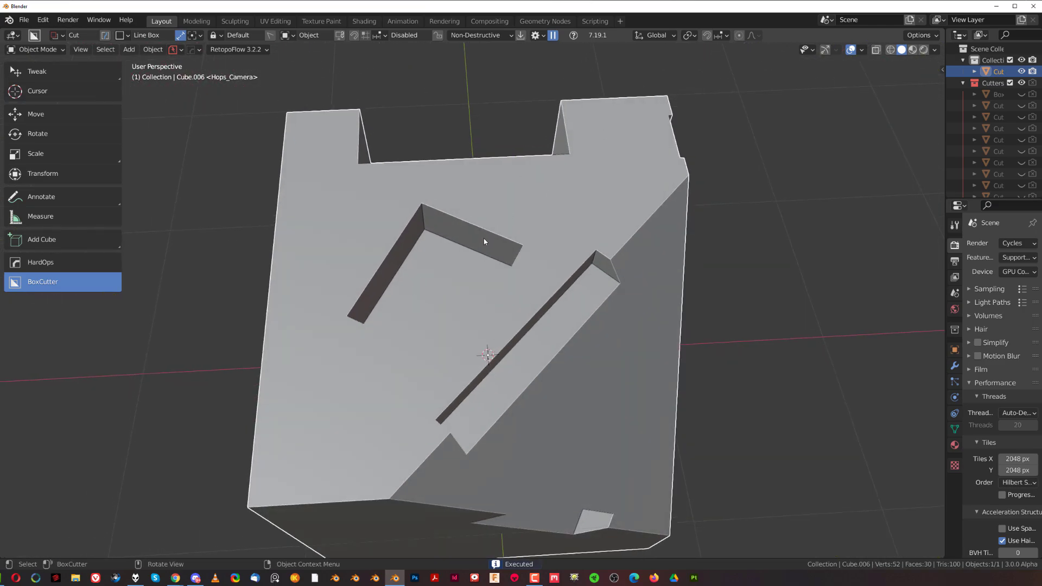
{"action": "middle_click_drag", "start_coordinate": [485, 241], "coordinate": [464, 266]}
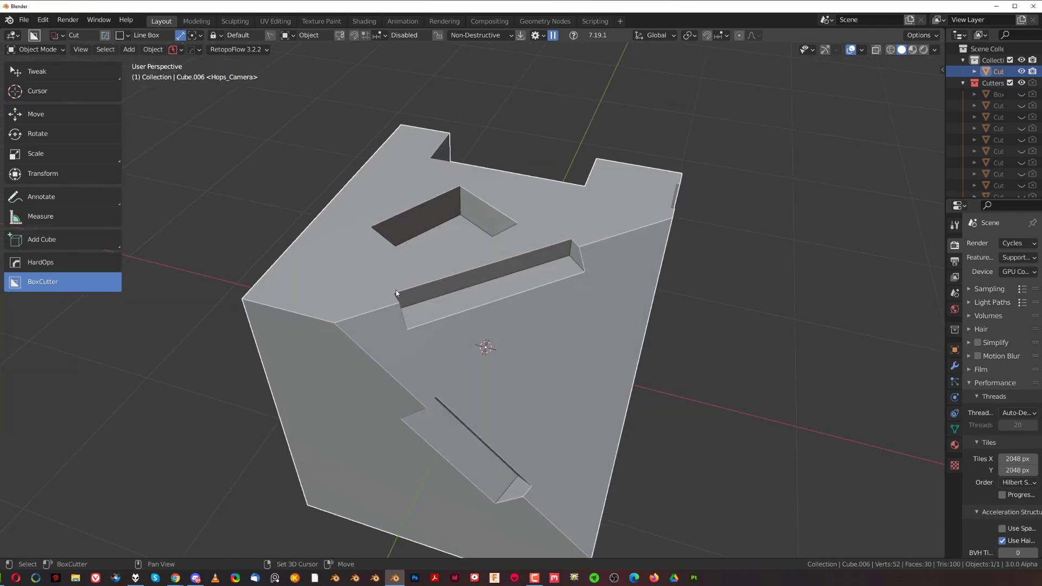
{"action": "key", "text": "shift+v"}
{"action": "left_click", "coordinate": [574, 265]}
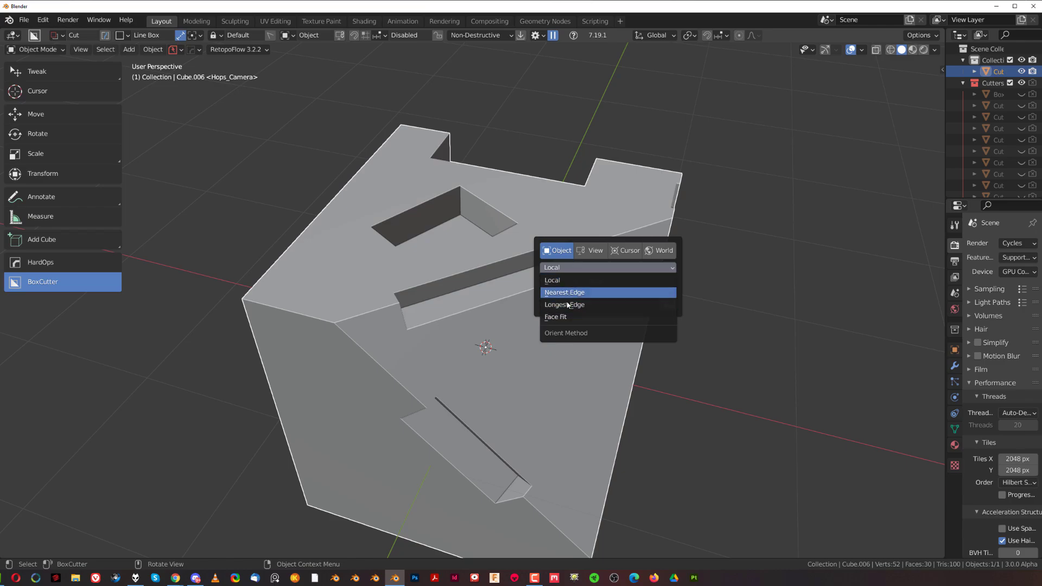
{"action": "left_click", "coordinate": [567, 305]}
- Cut a thin Line Box slot about 0.765 by 0.033 into the top face beside the long pocket, extruded about 0.093
{"action": "middle_click_drag", "start_coordinate": [568, 305], "coordinate": [516, 272]}
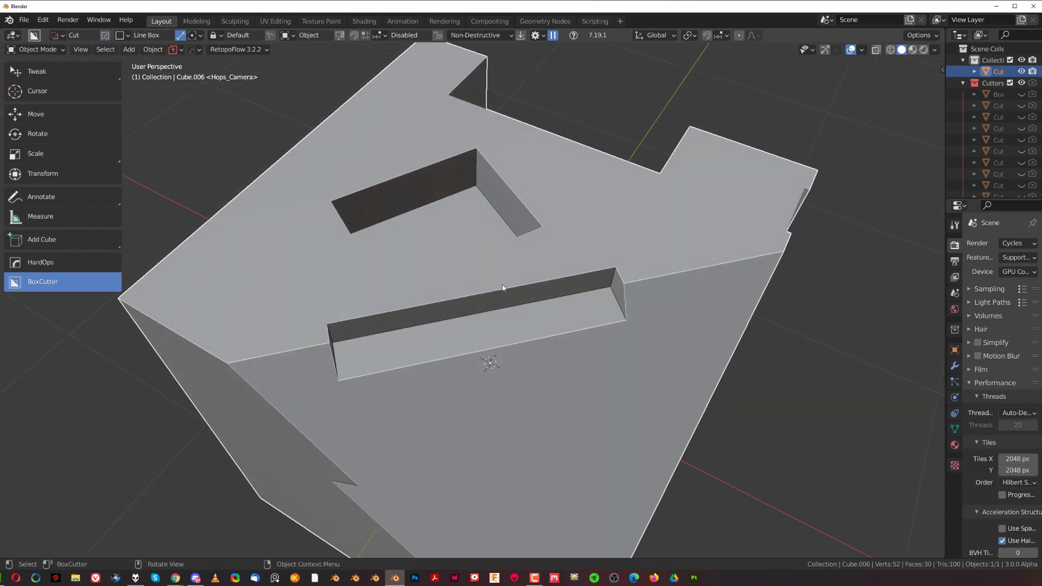
{"action": "left_click_drag", "start_coordinate": [502, 287], "coordinate": [621, 269]}
{"action": "left_click_drag", "start_coordinate": [693, 254], "coordinate": [693, 254]}
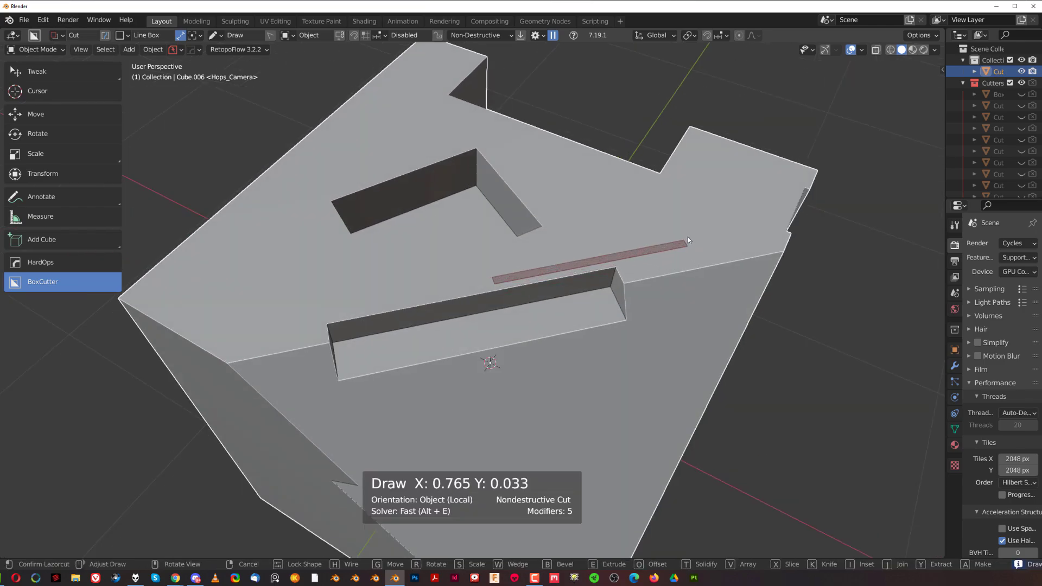
{"action": "left_click", "coordinate": [687, 235]}
{"action": "left_click", "coordinate": [686, 250]}
{"action": "middle_click_drag", "start_coordinate": [761, 299], "coordinate": [735, 284]}
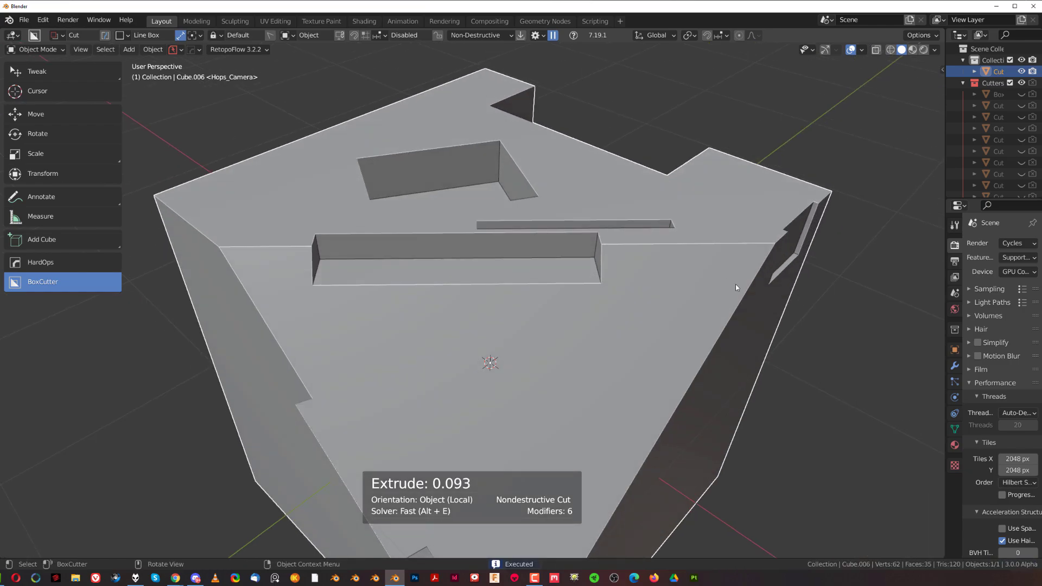
- Make another cut on the slanted facet and switch the cutter shape to Box
{"action": "mouse_move", "coordinate": [734, 284]}
{"action": "left_mouse_down"}
{"action": "mouse_move", "coordinate": [679, 383]}
{"action": "mouse_move", "coordinate": [665, 381]}
{"action": "left_mouse_up"}
{"action": "left_click", "coordinate": [666, 382]}
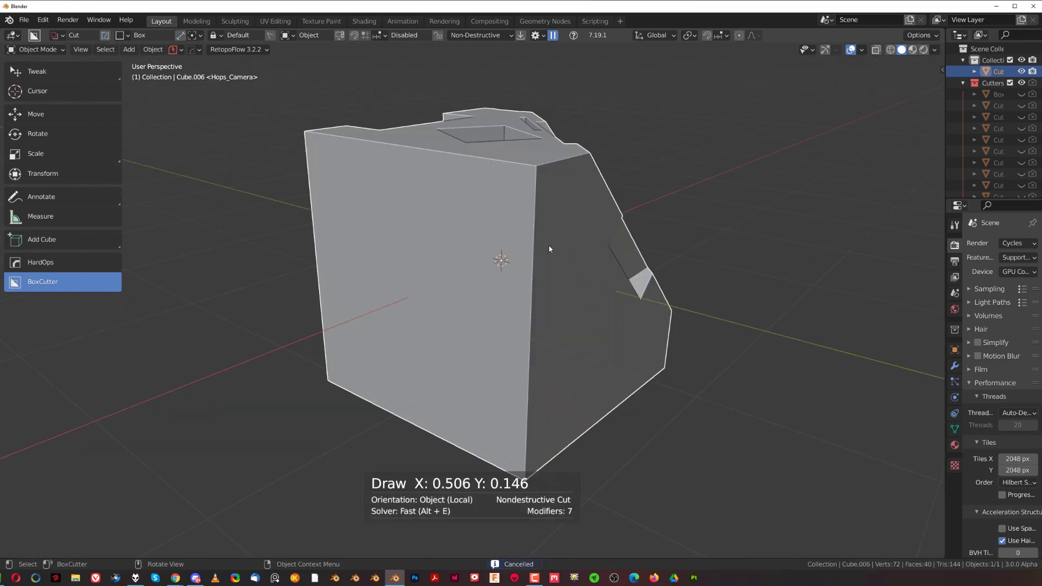
- Try a box cut across the block's vertical corner edge, extruded about 0.434
{"action": "left_click_drag", "start_coordinate": [497, 229], "coordinate": [557, 396]}
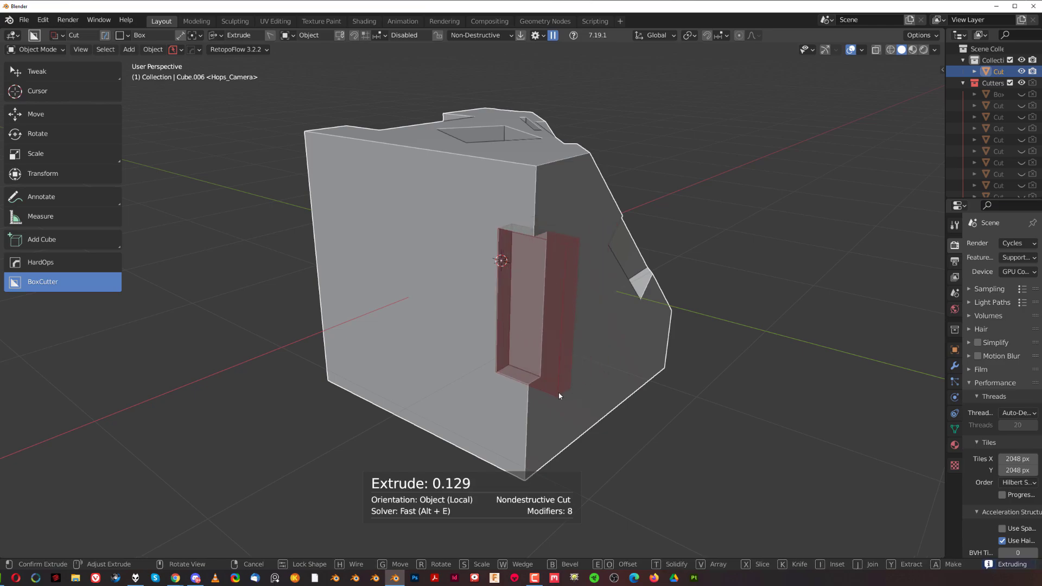
{"action": "middle_click_drag", "start_coordinate": [598, 370], "coordinate": [560, 360]}
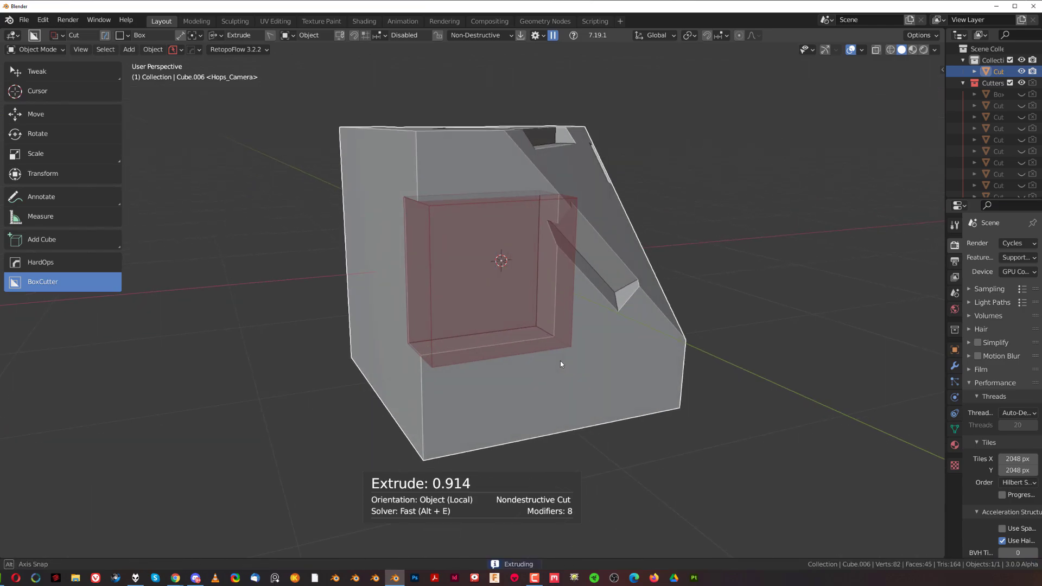
{"action": "left_click", "coordinate": [485, 352]}
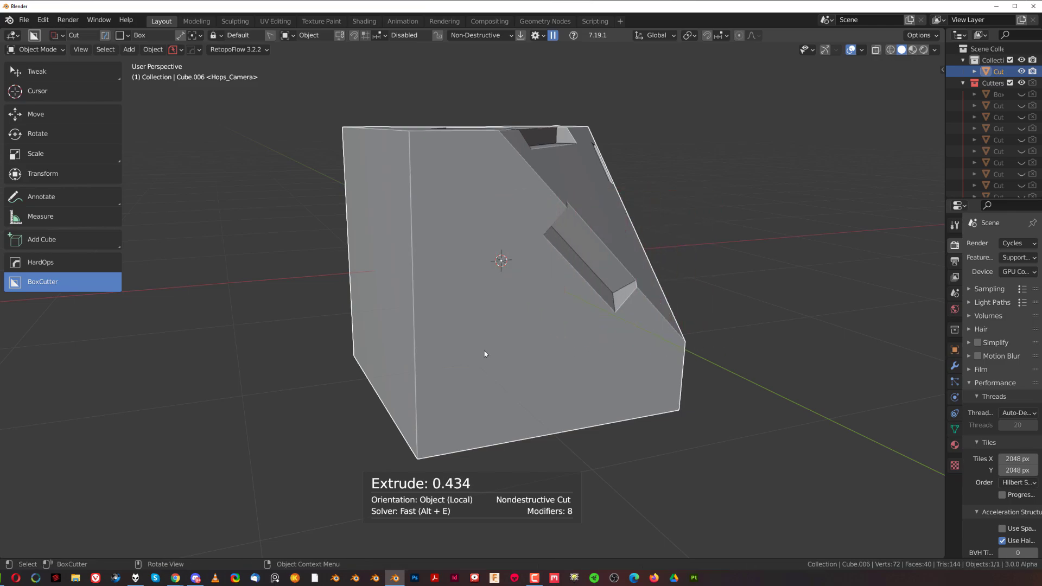
- Cut several shallow box recesses running the full height of the vertical side face
{"action": "middle_click_drag", "start_coordinate": [492, 336], "coordinate": [522, 315]}
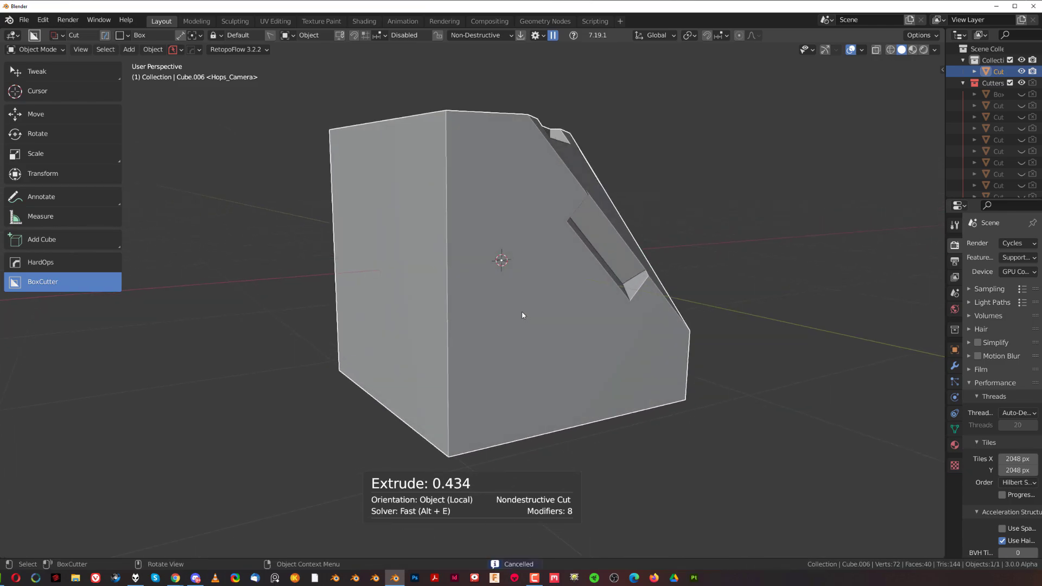
{"action": "left_click_drag", "start_coordinate": [474, 229], "coordinate": [480, 340]}
{"action": "mouse_move", "coordinate": [483, 360]}
{"action": "middle_mouse_down"}
{"action": "mouse_move", "coordinate": [437, 353]}
{"action": "mouse_move", "coordinate": [665, 332]}
{"action": "mouse_move", "coordinate": [714, 353]}
{"action": "mouse_move", "coordinate": [651, 330]}
{"action": "mouse_move", "coordinate": [679, 342]}
{"action": "mouse_move", "coordinate": [526, 365]}
{"action": "mouse_move", "coordinate": [489, 423]}
{"action": "mouse_move", "coordinate": [413, 383]}
{"action": "middle_mouse_up"}
{"action": "left_click_drag", "start_coordinate": [404, 353], "coordinate": [447, 436]}
{"action": "middle_click_drag", "start_coordinate": [447, 441], "coordinate": [521, 357]}
{"action": "left_click_drag", "start_coordinate": [356, 251], "coordinate": [477, 297]}
{"action": "left_click_drag", "start_coordinate": [565, 242], "coordinate": [570, 312]}
{"action": "middle_click_drag", "start_coordinate": [607, 336], "coordinate": [578, 320]}
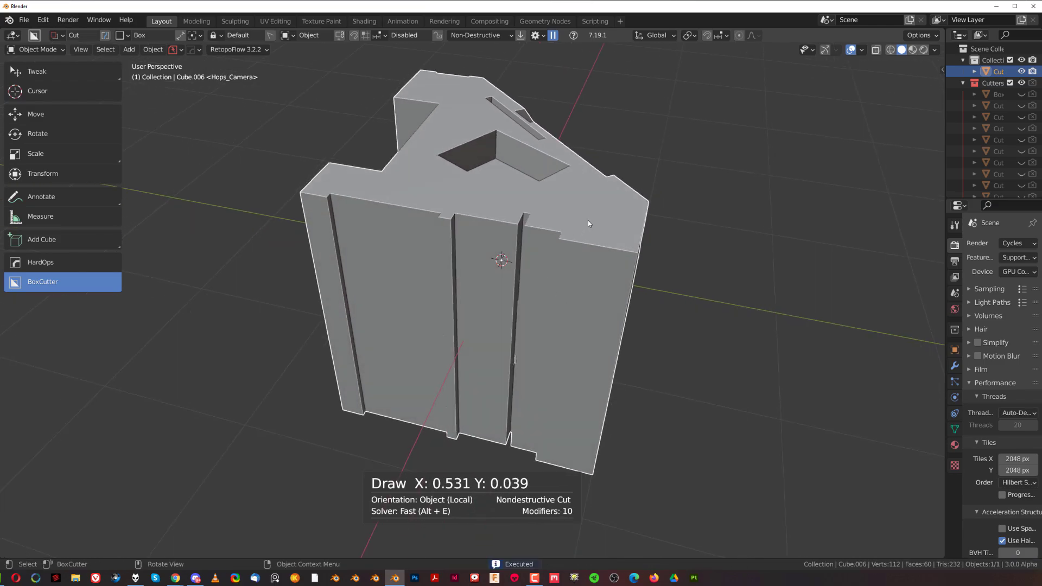
- Cut a box notch down through the top edge of the grooved side face near its outer corner, extruded about 0.833
{"action": "left_click_drag", "start_coordinate": [588, 223], "coordinate": [626, 271]}
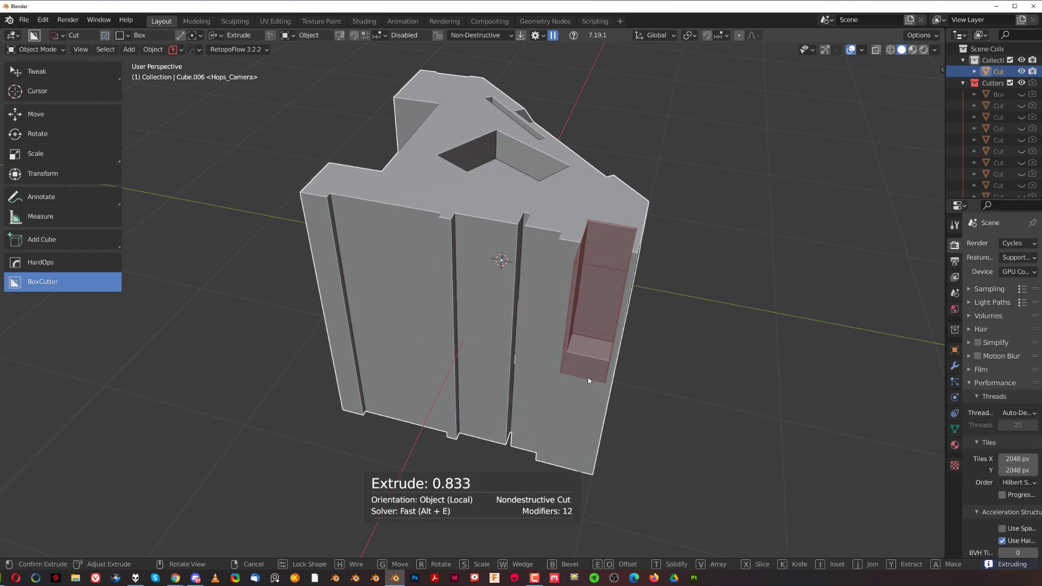
{"action": "left_click", "coordinate": [588, 379]}
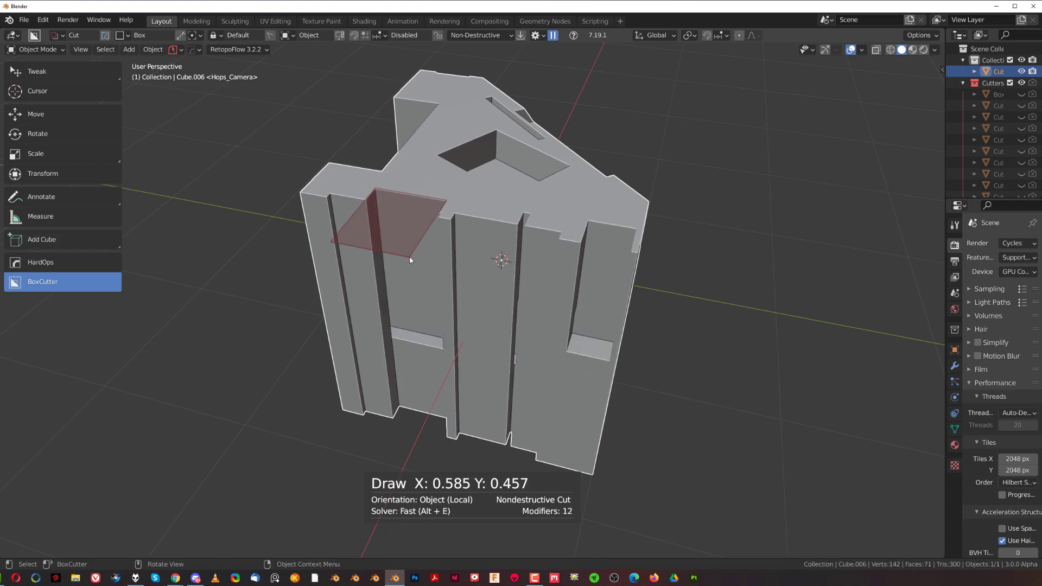